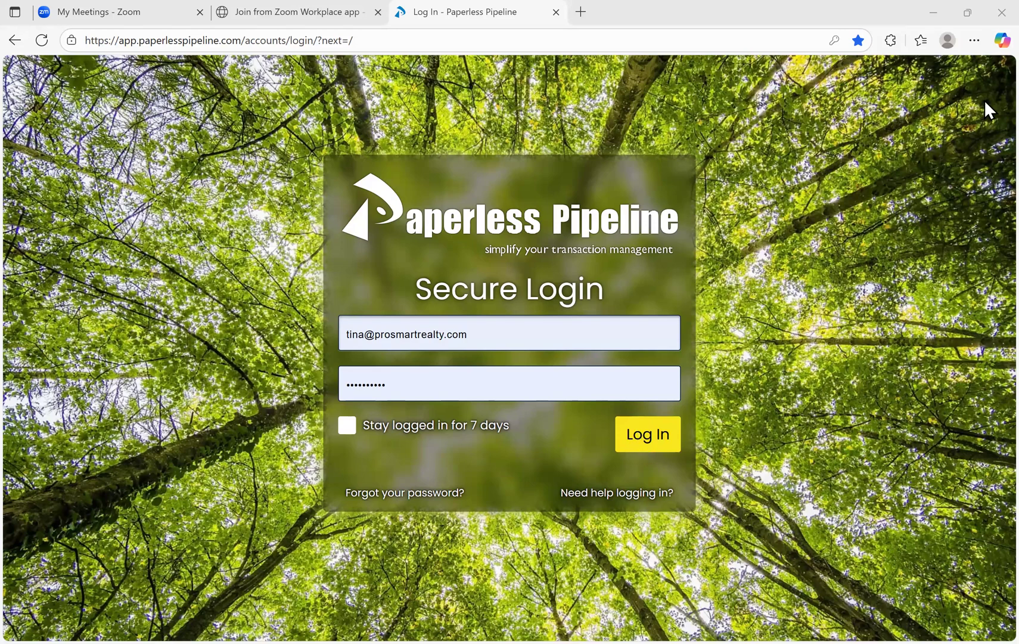
- Log in to the account with the saved credentials
{"action": "key", "text": "Return"}
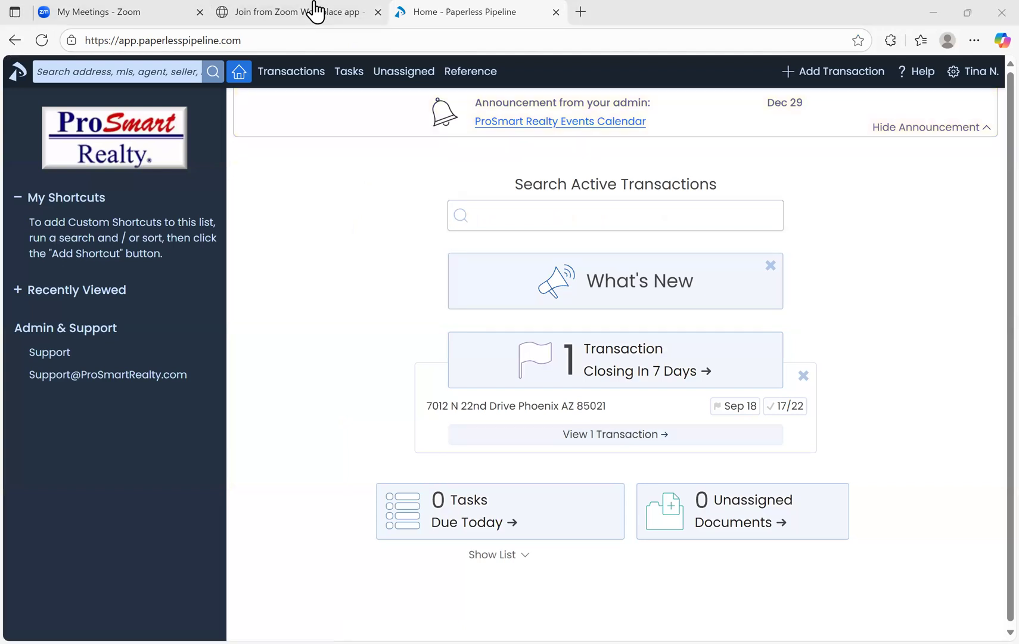
{"action": "left_click", "coordinate": [961, 213]}
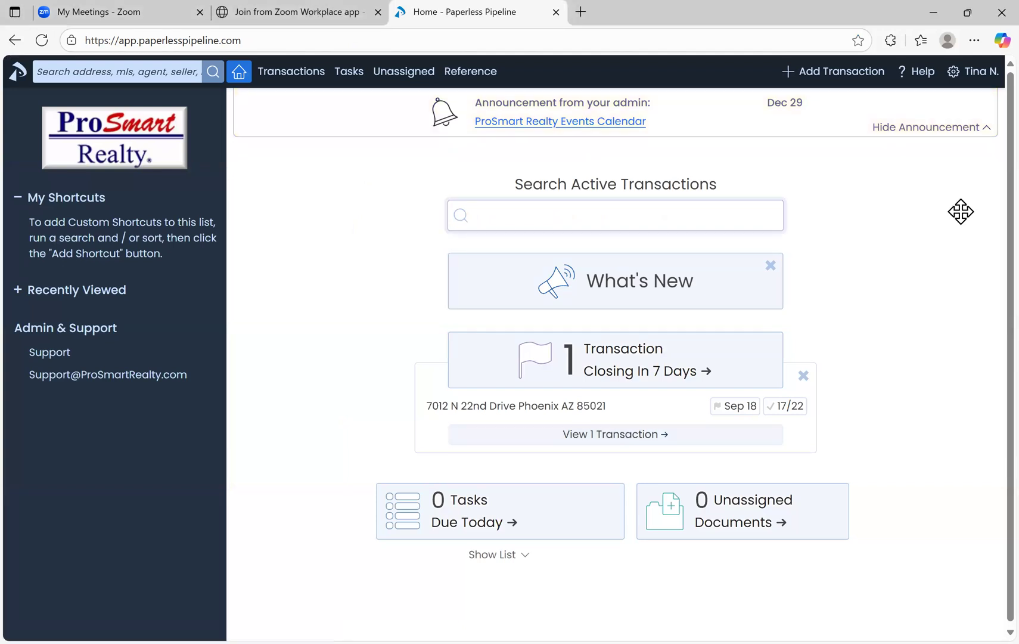
{"action": "left_click_drag", "start_coordinate": [981, 338], "coordinate": [826, 61]}
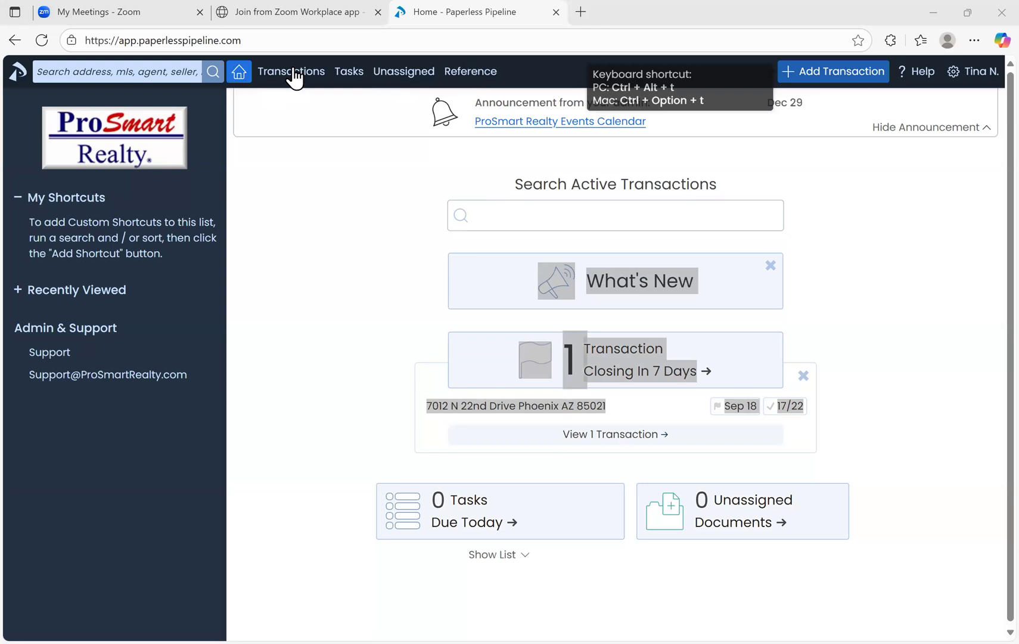
- Start adding a new transaction and select Gilbert - Broker office as its location
{"action": "left_click", "coordinate": [827, 81]}
{"action": "left_click", "coordinate": [267, 228]}
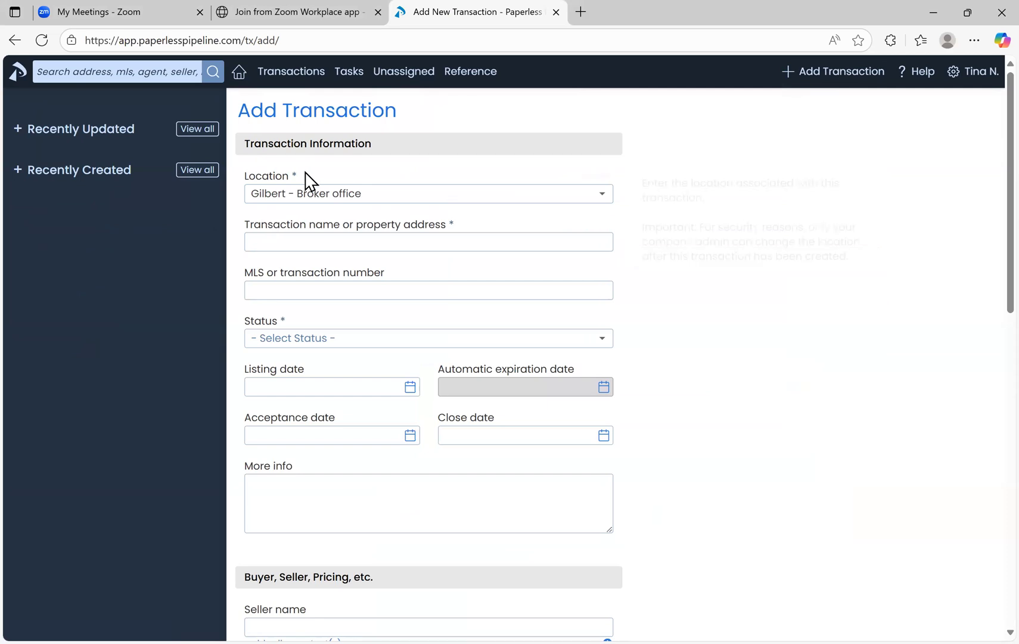
{"action": "left_click", "coordinate": [252, 200]}
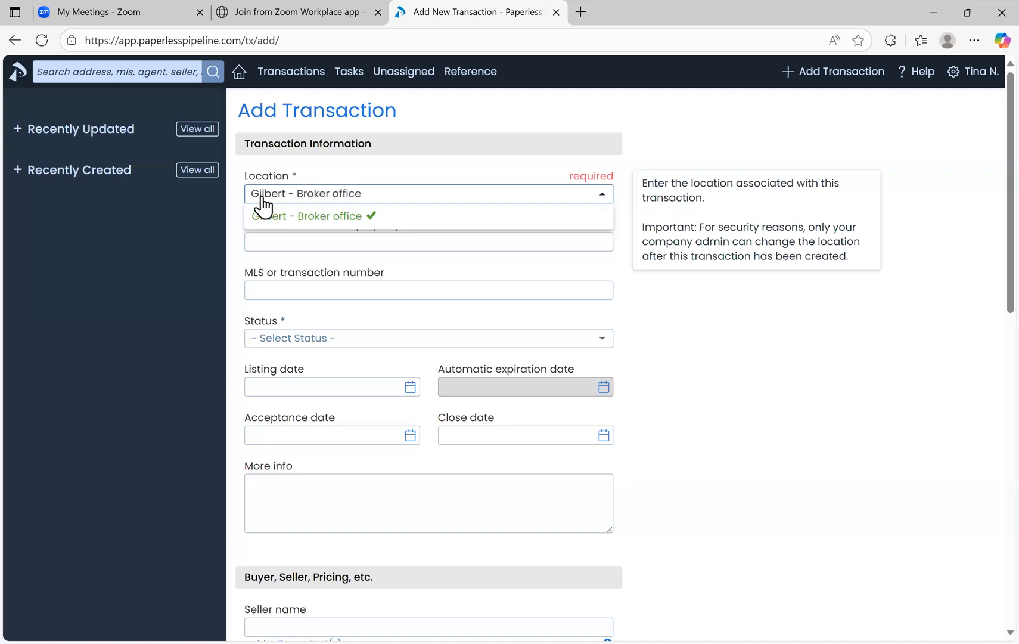
{"action": "left_click", "coordinate": [263, 210]}
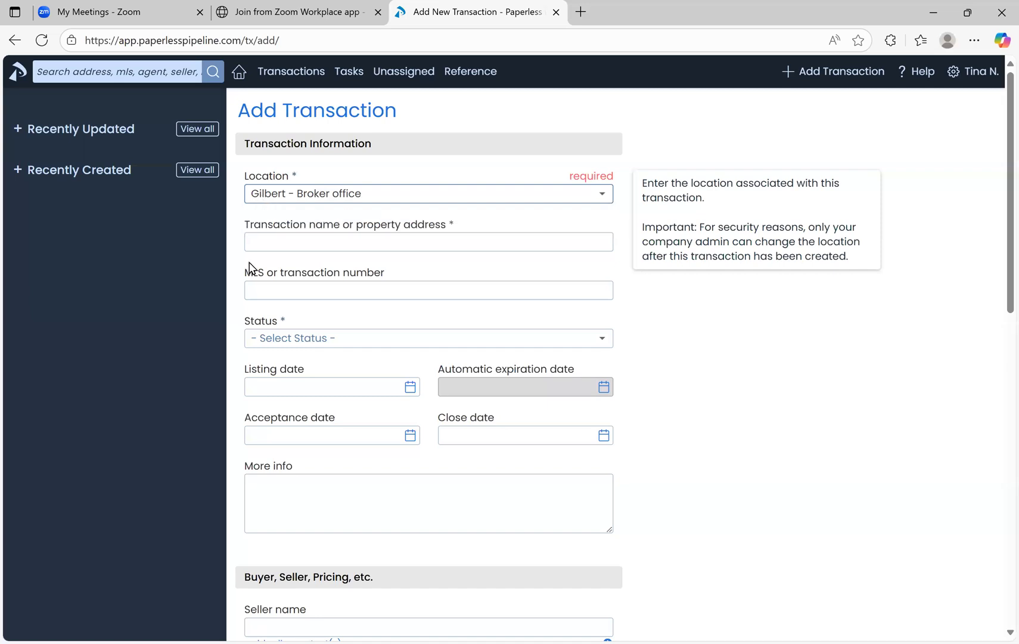
- Fill in the transaction name with the property's full address, including street, city, state and ZIP code
{"action": "left_click", "coordinate": [285, 238]}
{"action": "left_click", "coordinate": [285, 237]}
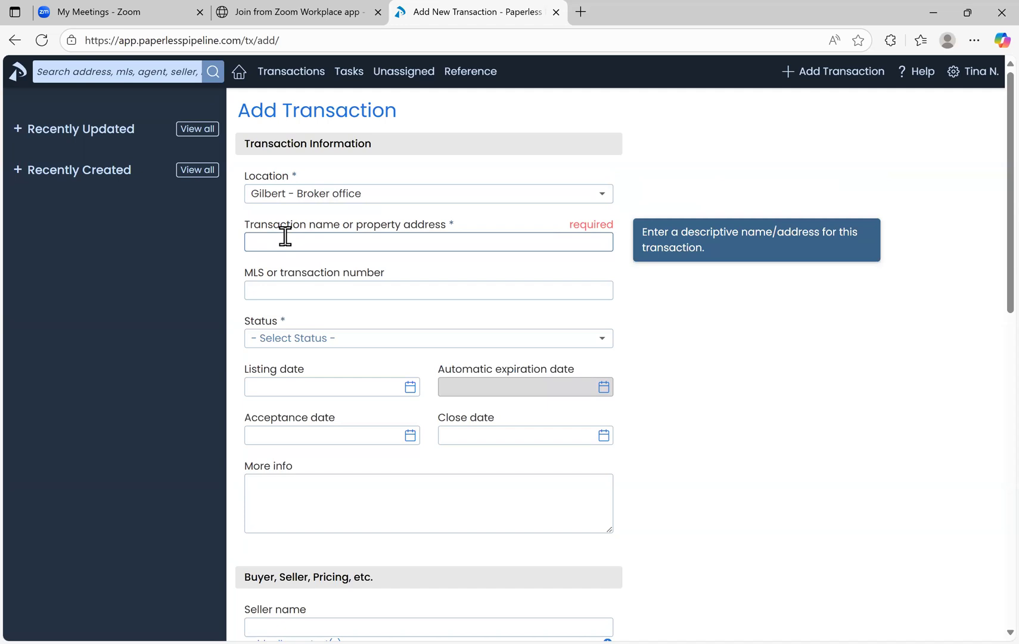
{"action": "type", "text": "1234 Test Drive Phoenix AZ 8"}
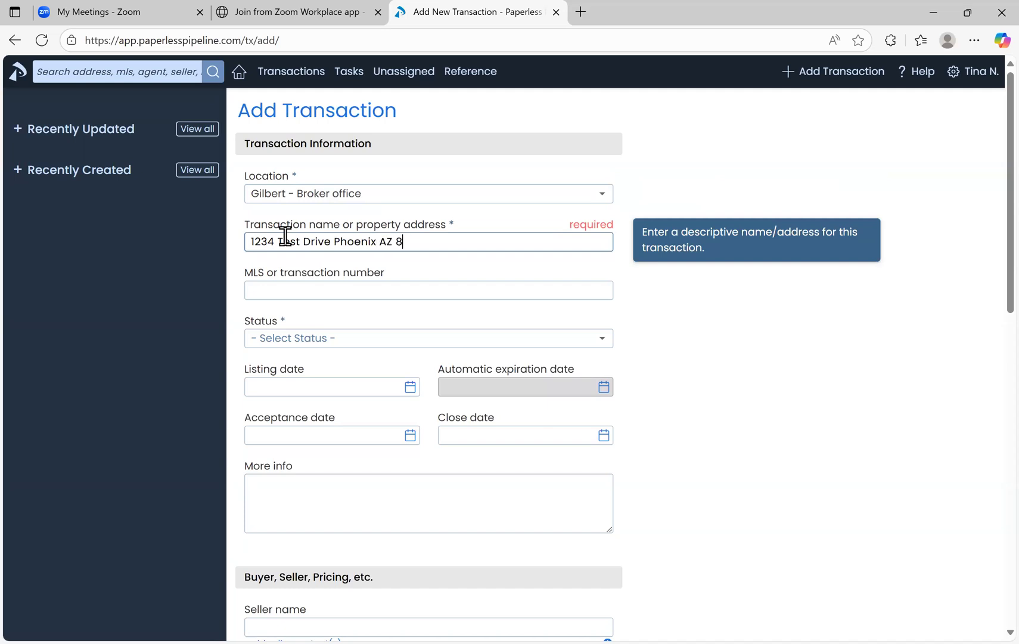
{"action": "type", "text": "5363"}
- Try transaction-type suffixes such as Buy and Rental after the address, and remove them again
{"action": "type", "text": "Buy"}
{"action": "key", "text": "BackSpace"}
{"action": "key", "text": "BackSpace"}
{"action": "key", "text": "BackSpace"}
{"action": "key", "text": "BackSpace"}
{"action": "type", "text": "Sel"}
{"action": "key", "text": "BackSpace"}
{"action": "key", "text": "BackSpace"}
{"action": "key", "text": "BackSpace"}
{"action": "type", "text": "Rental"}
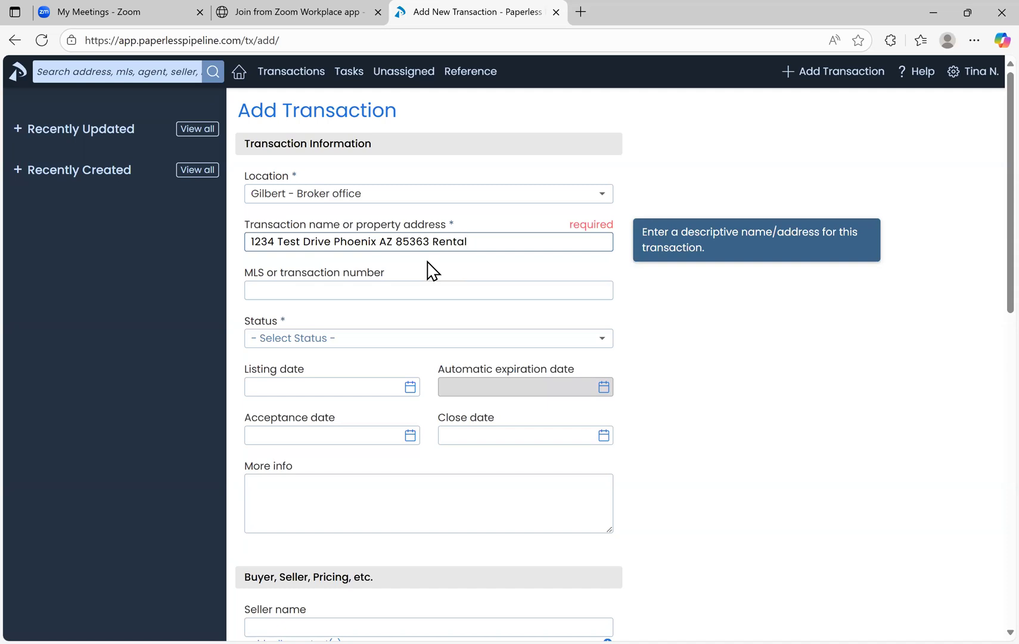
{"action": "key", "text": "BackSpace"}
{"action": "key", "text": "BackSpace"}
{"action": "key", "text": "BackSpace"}
{"action": "key", "text": "BackSpace"}
{"action": "key", "text": "BackSpace"}
{"action": "key", "text": "BackSpace"}
- Examine the status options available for the transaction without choosing one
{"action": "mouse_move", "coordinate": [268, 280]}
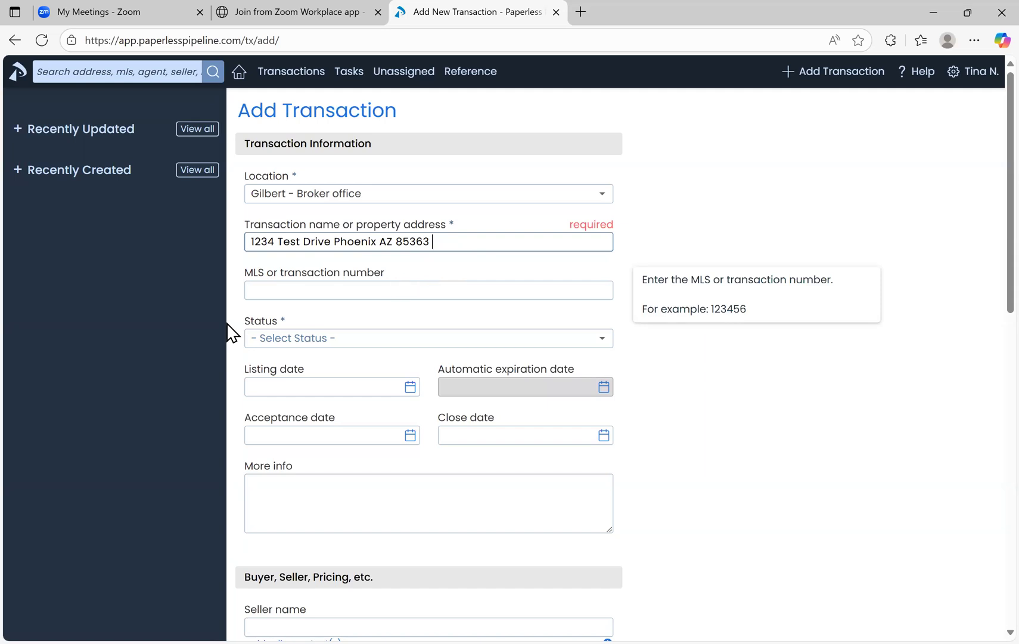
{"action": "left_click", "coordinate": [303, 346]}
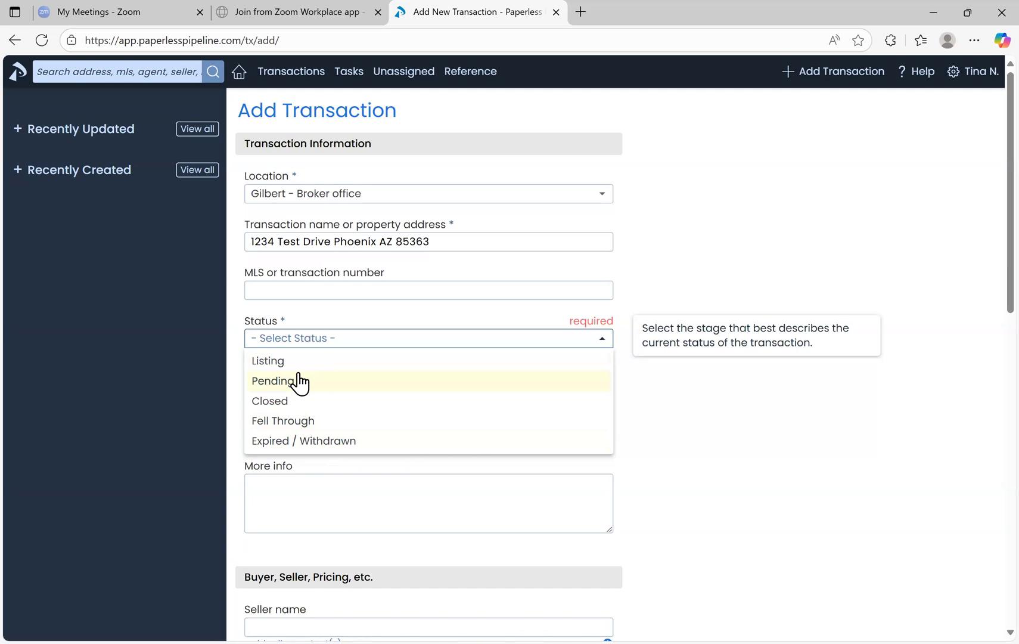
{"action": "left_click", "coordinate": [667, 399]}
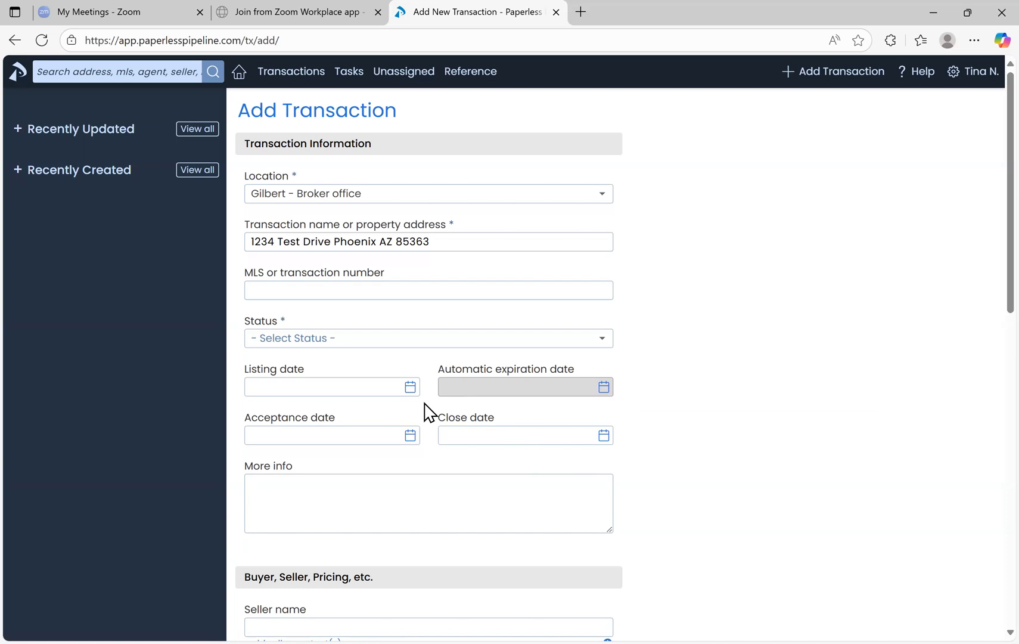
- Enter "was a referral from outside agent." as the transaction's additional information
{"action": "scroll", "coordinate": [428, 411], "scroll_direction": "down", "scroll_amount": 1}
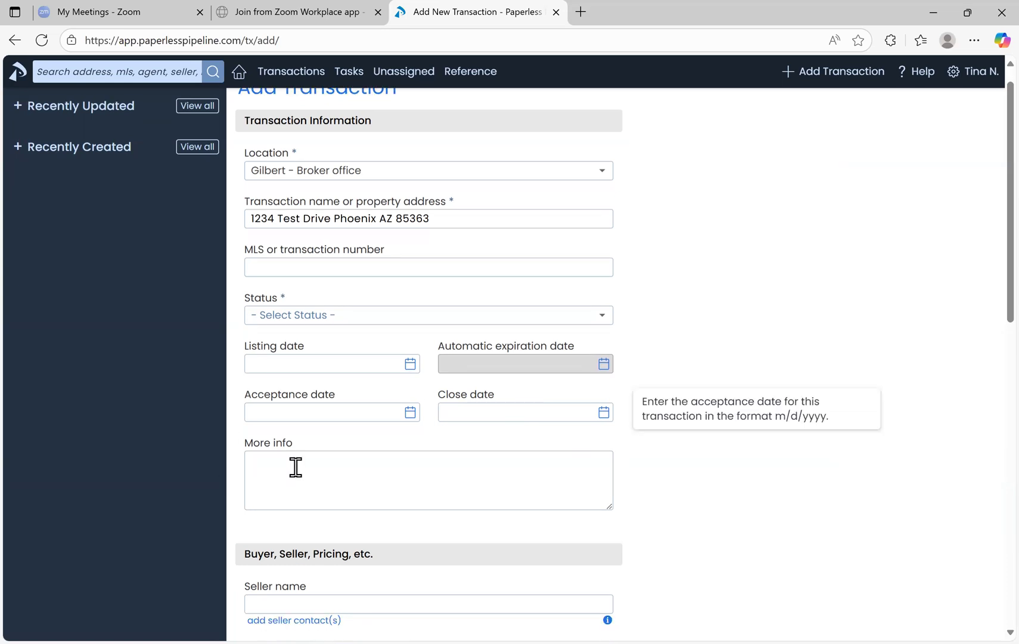
{"action": "left_click", "coordinate": [350, 462]}
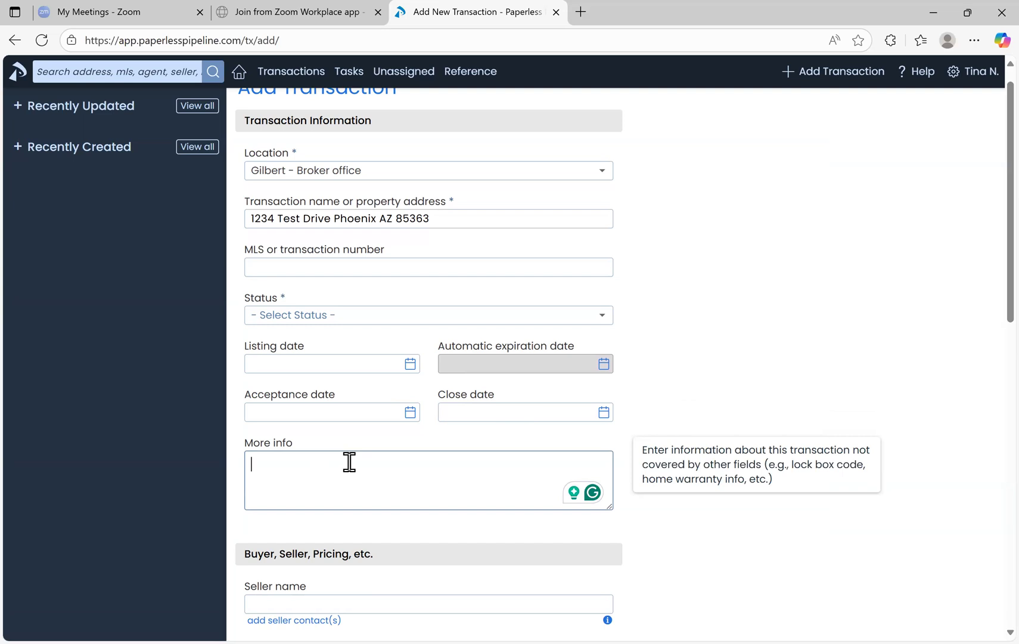
{"action": "type", "text": "was a reg"}
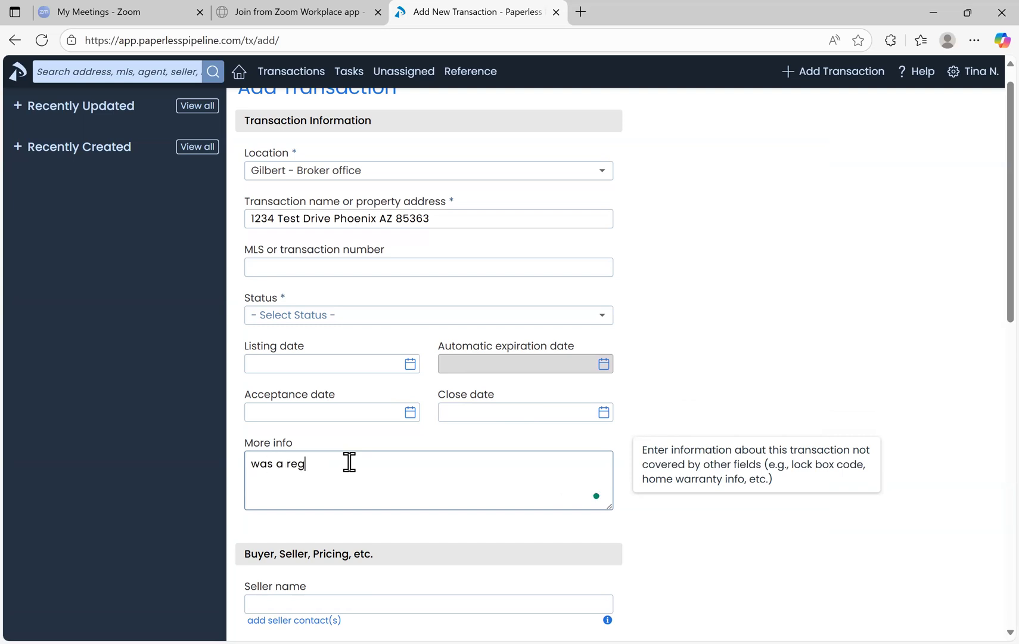
{"action": "key", "text": "BackSpace"}
{"action": "type", "text": "ferral from outside agent."}
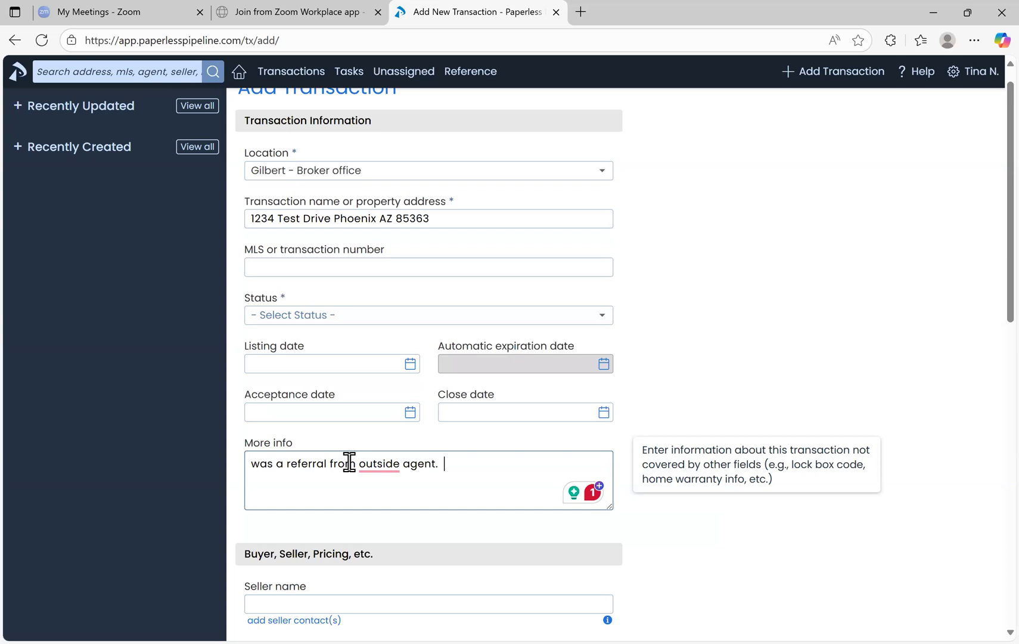
- Set the list price to $510,000 and the sale price to $500,000
{"action": "scroll", "coordinate": [355, 472], "scroll_direction": "down", "scroll_amount": 3}
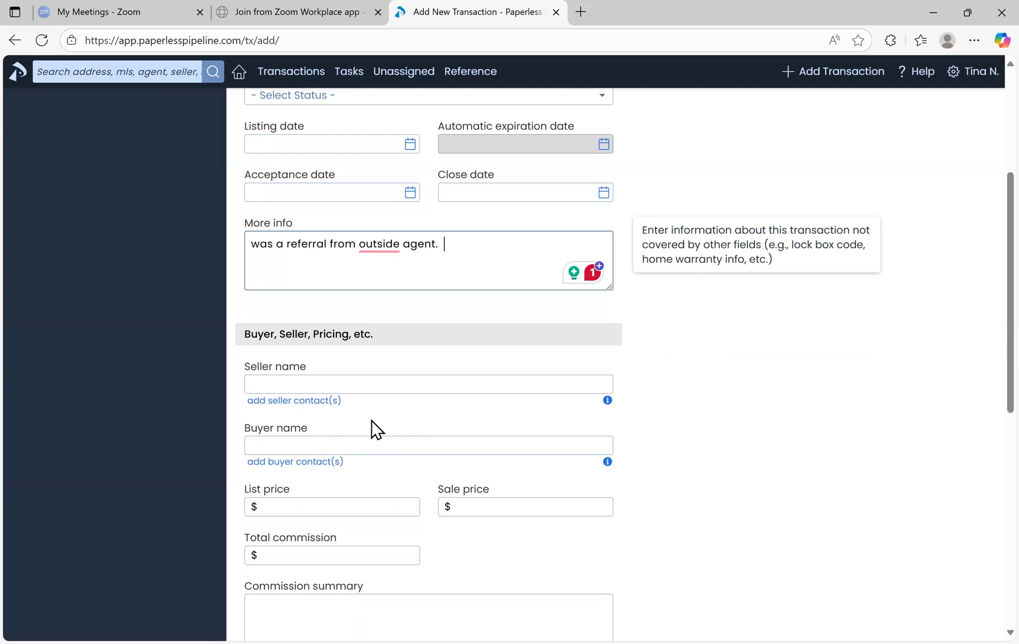
{"action": "scroll", "coordinate": [377, 429], "scroll_direction": "down", "scroll_amount": 2}
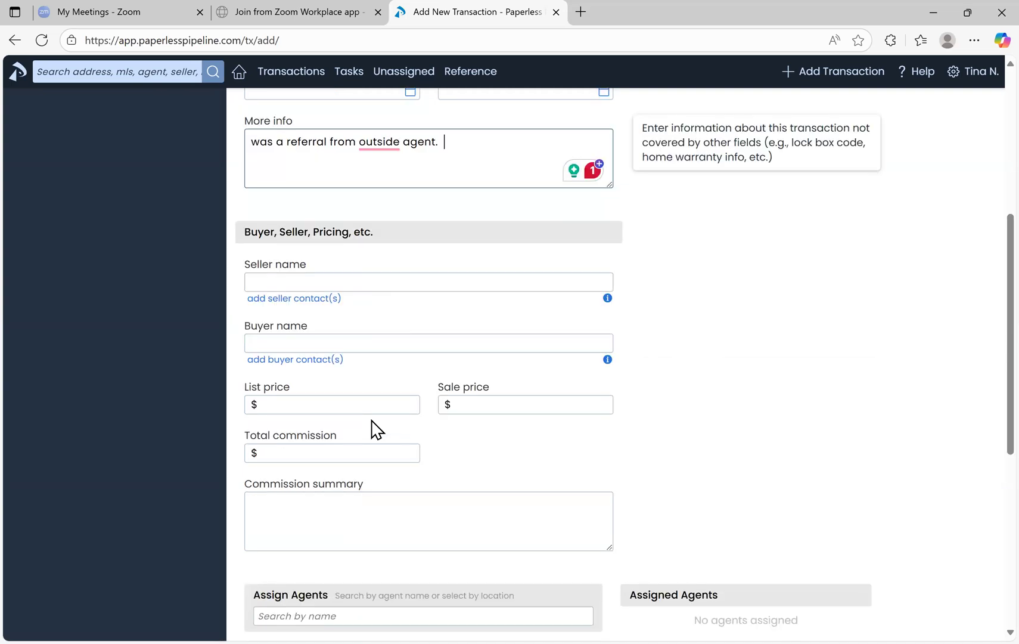
{"action": "left_click", "coordinate": [314, 403]}
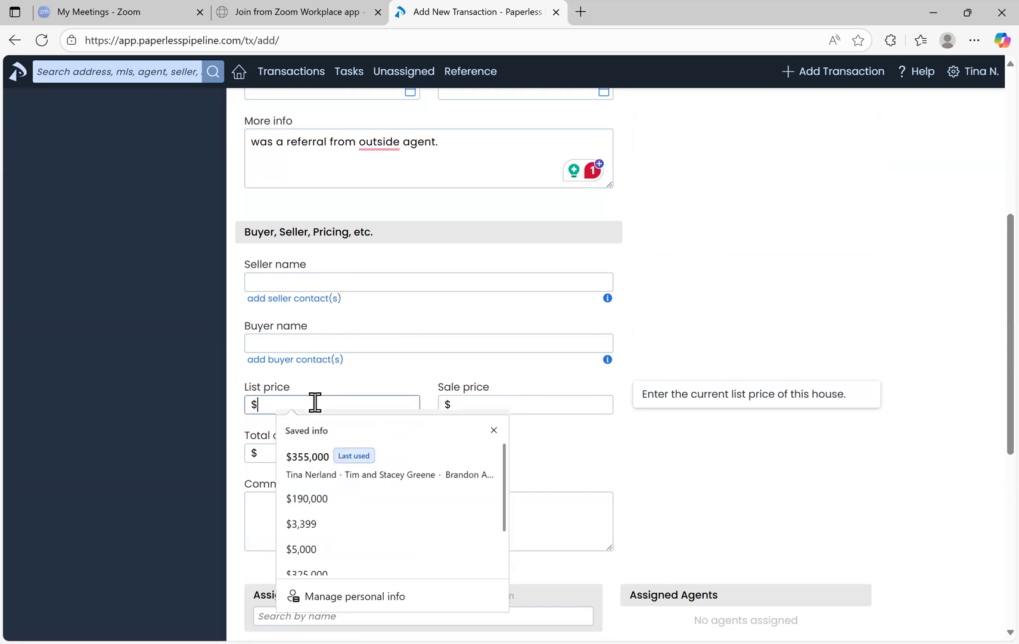
{"action": "type", "text": "510000"}
{"action": "key", "text": "Tab"}
{"action": "type", "text": "500000"}
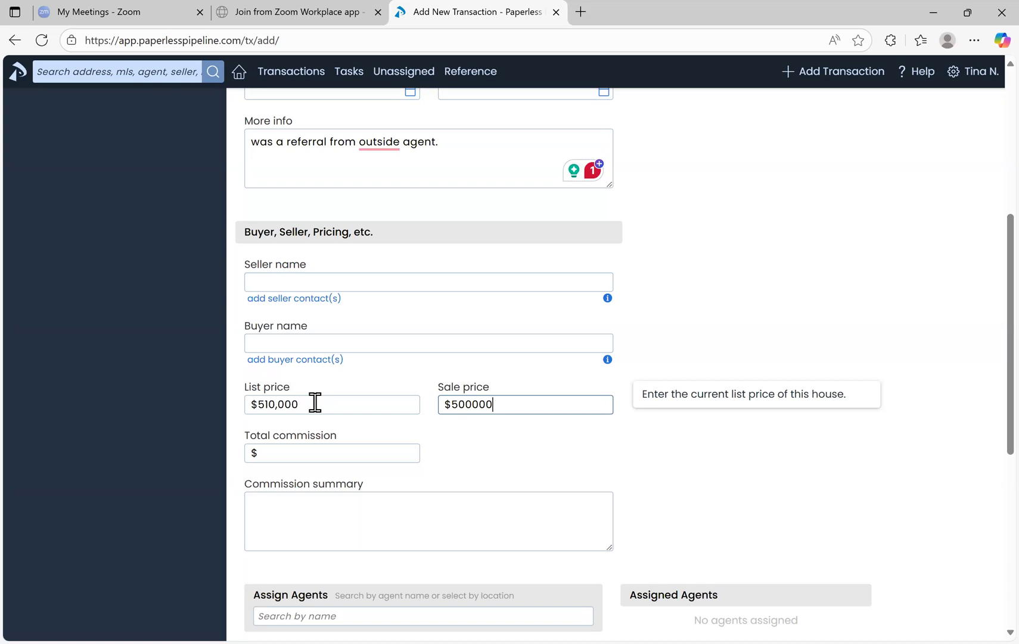
- Set the transaction's total commission to $10,000
{"action": "left_click", "coordinate": [318, 453]}
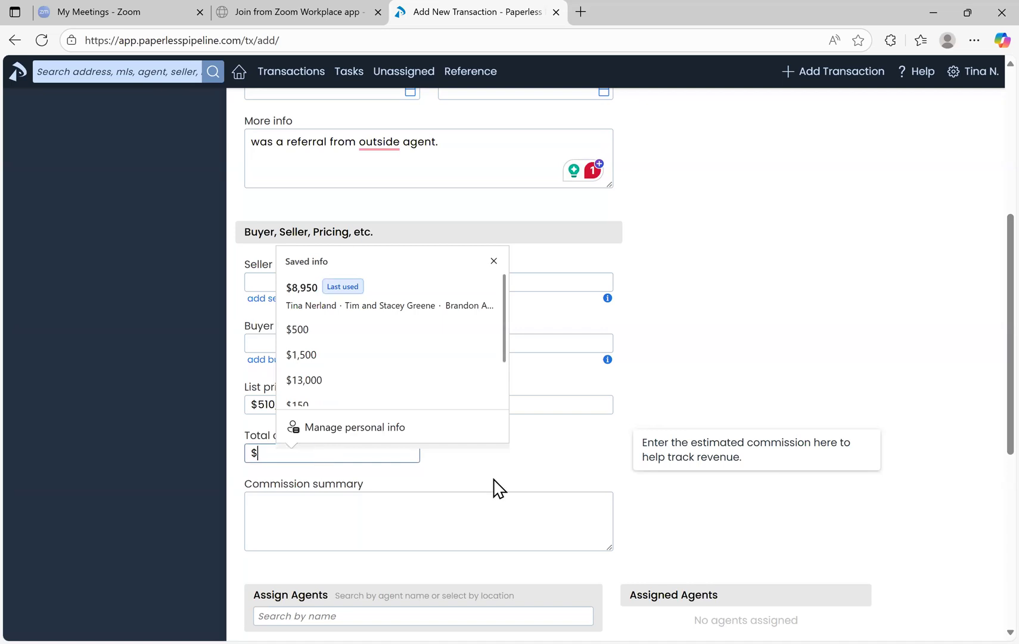
{"action": "left_click", "coordinate": [340, 455]}
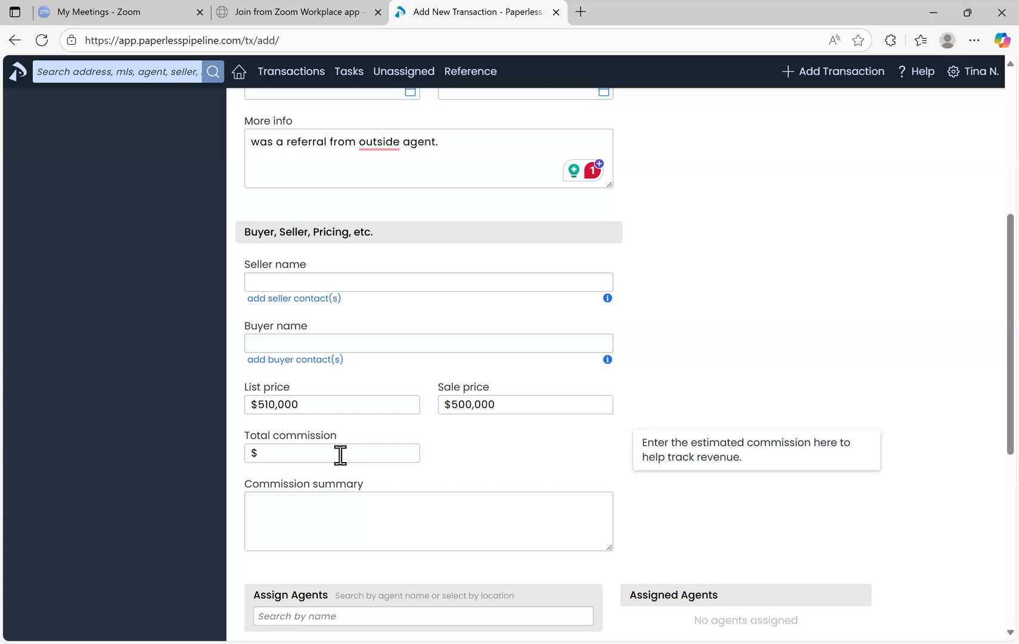
{"action": "scroll", "coordinate": [341, 462], "scroll_direction": "down", "scroll_amount": 2}
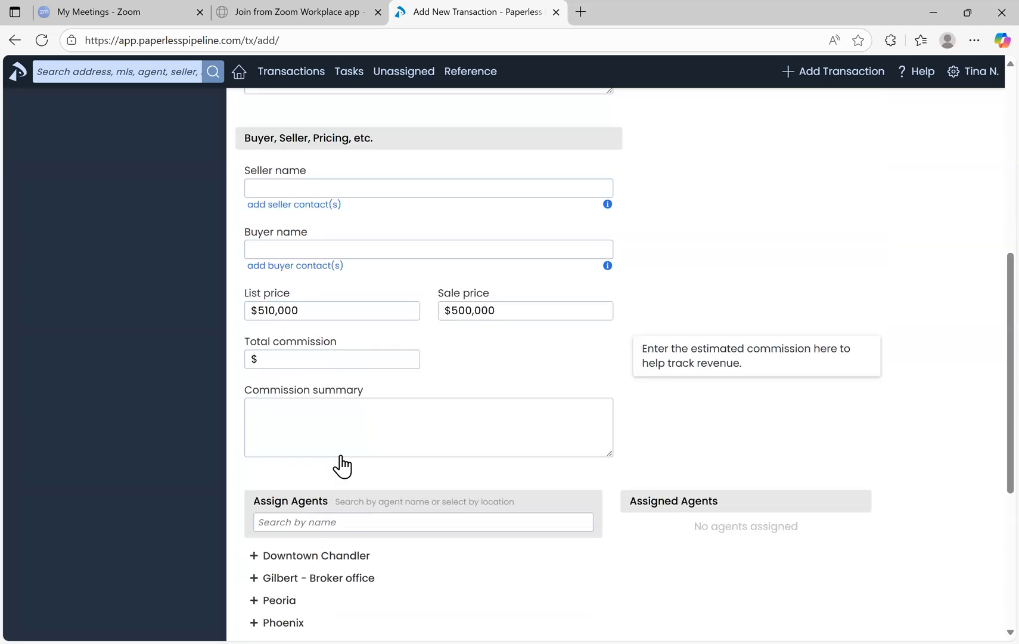
{"action": "scroll", "coordinate": [335, 409], "scroll_direction": "down", "scroll_amount": 1}
{"action": "left_click", "coordinate": [332, 351]}
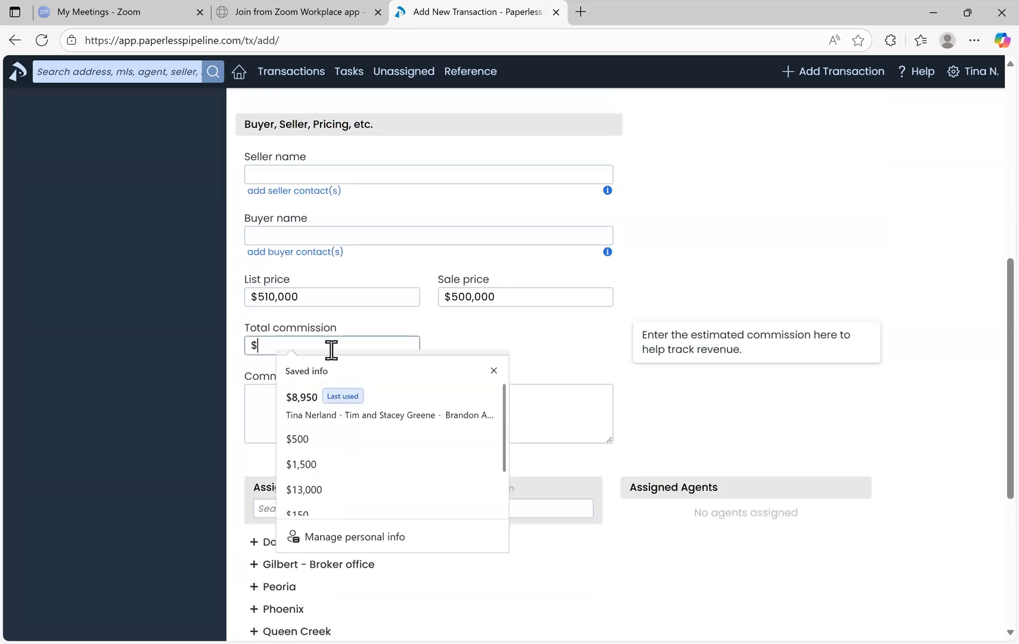
{"action": "type", "text": "10,000"}
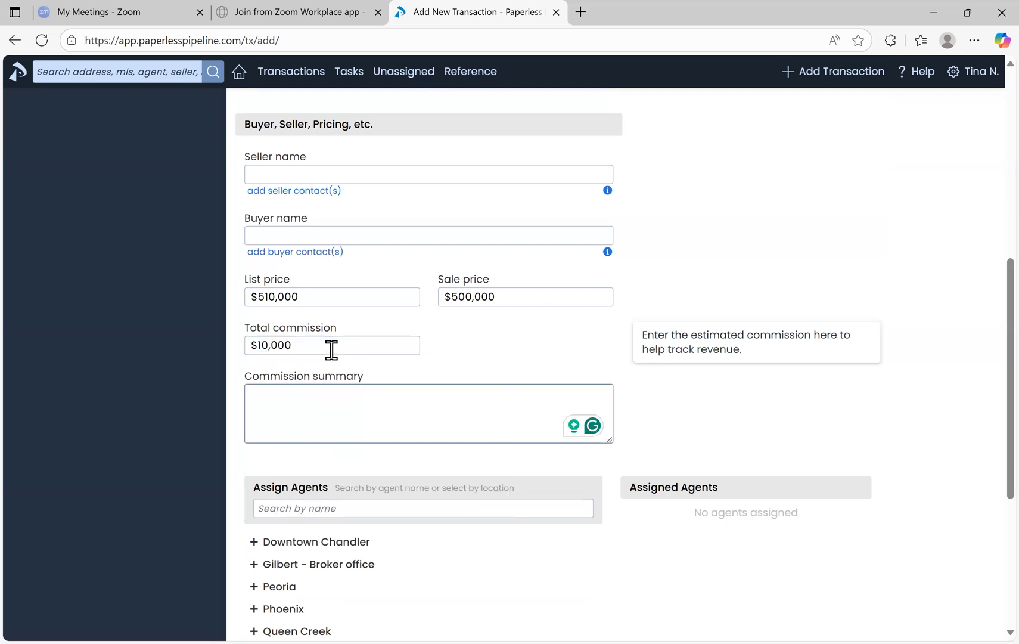
- Enter "flat fee to seller agent." as the commission summary
{"action": "type", "text": "flat fee to "}
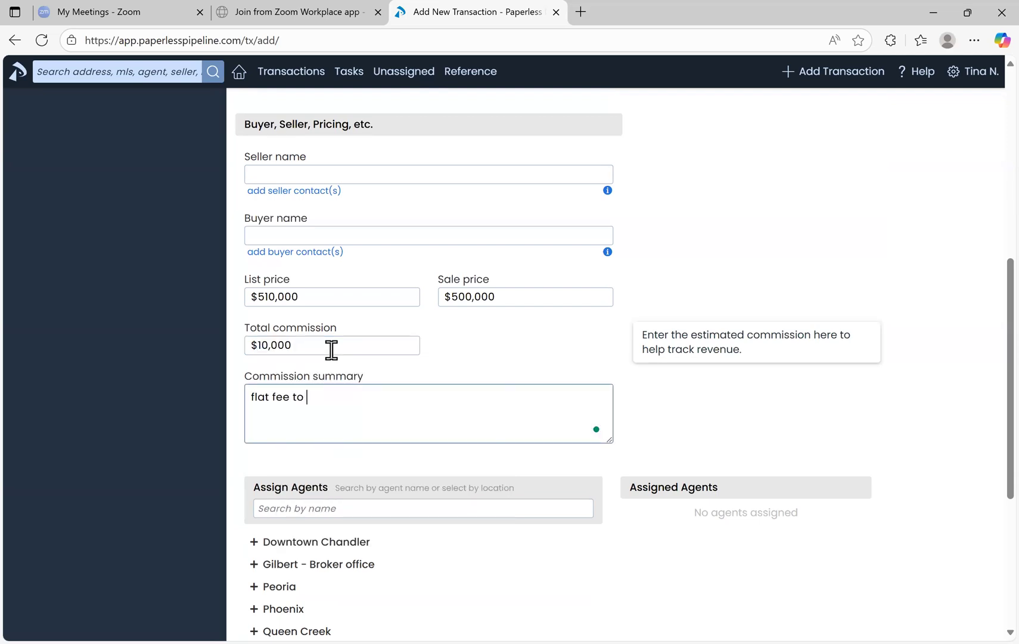
{"action": "type", "text": "s"}
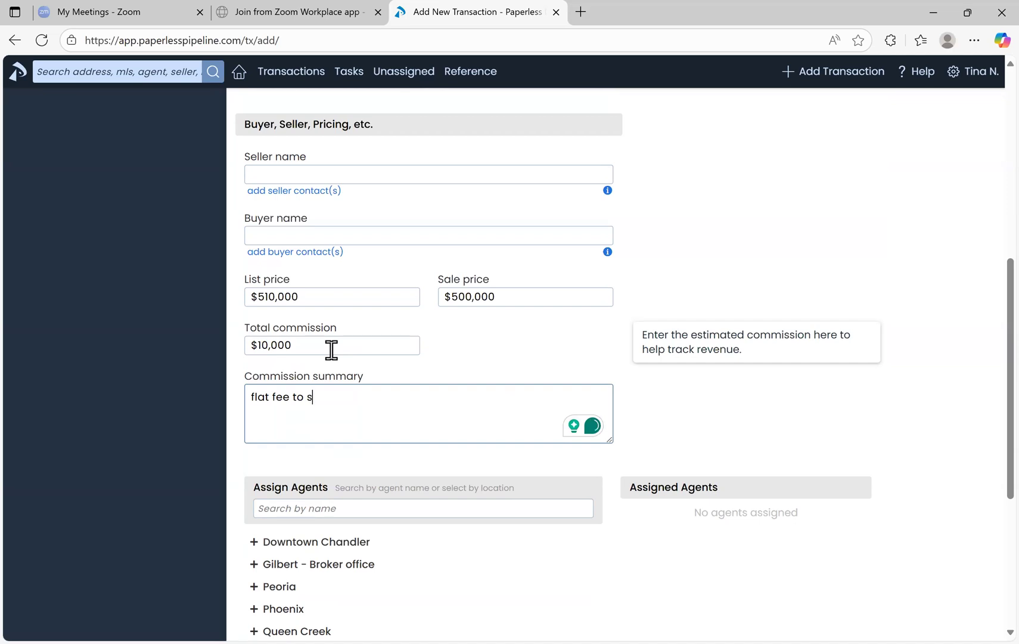
{"action": "type", "text": "eller agent."}
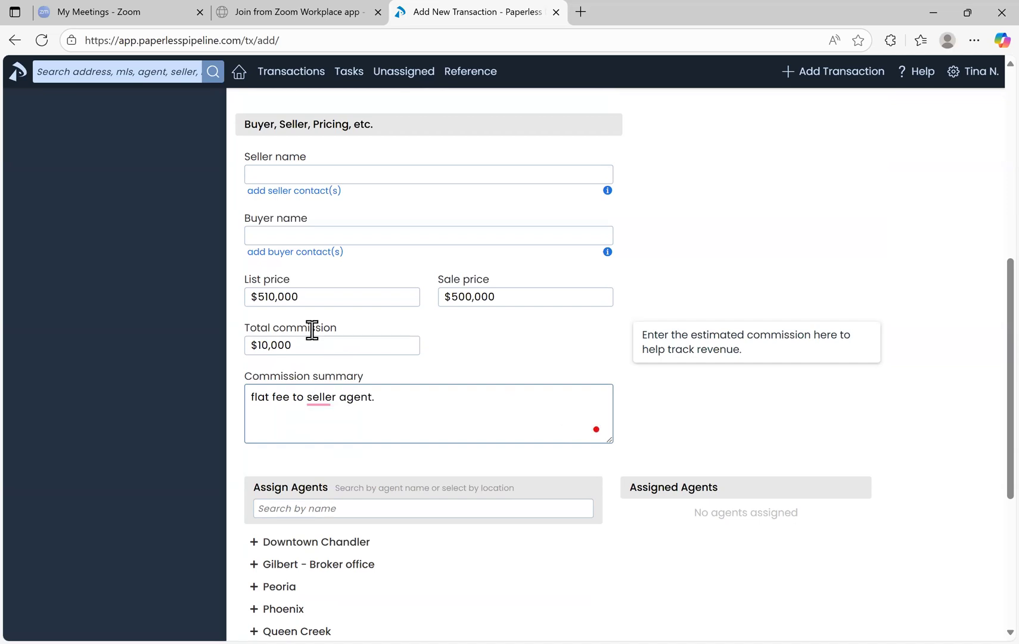
- Set the transaction status to Listing
{"action": "scroll", "coordinate": [307, 325], "scroll_direction": "up", "scroll_amount": 7}
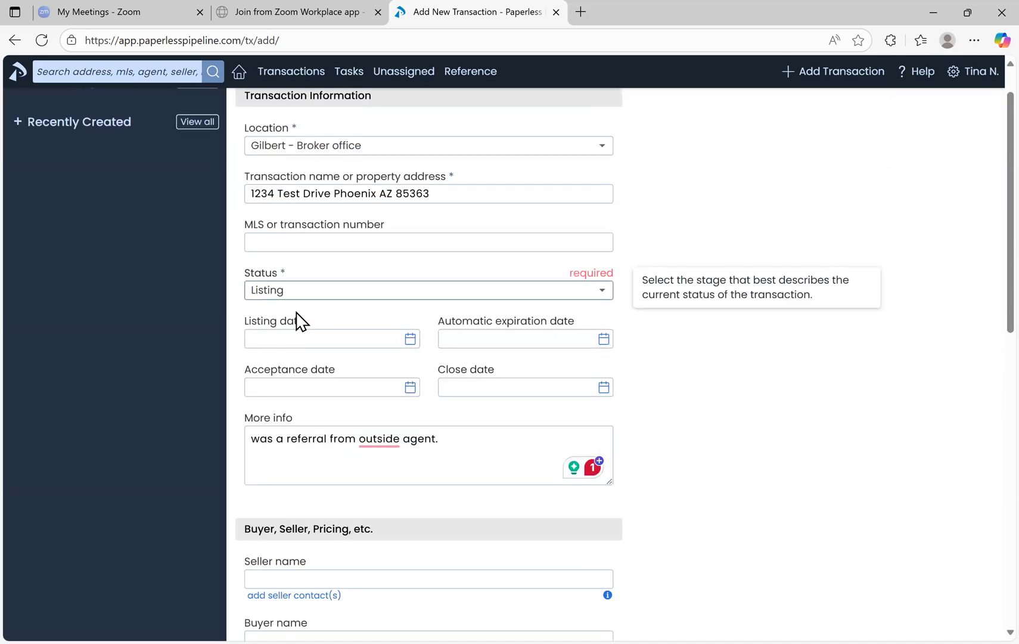
{"action": "scroll", "coordinate": [658, 443], "scroll_direction": "down", "scroll_amount": 3}
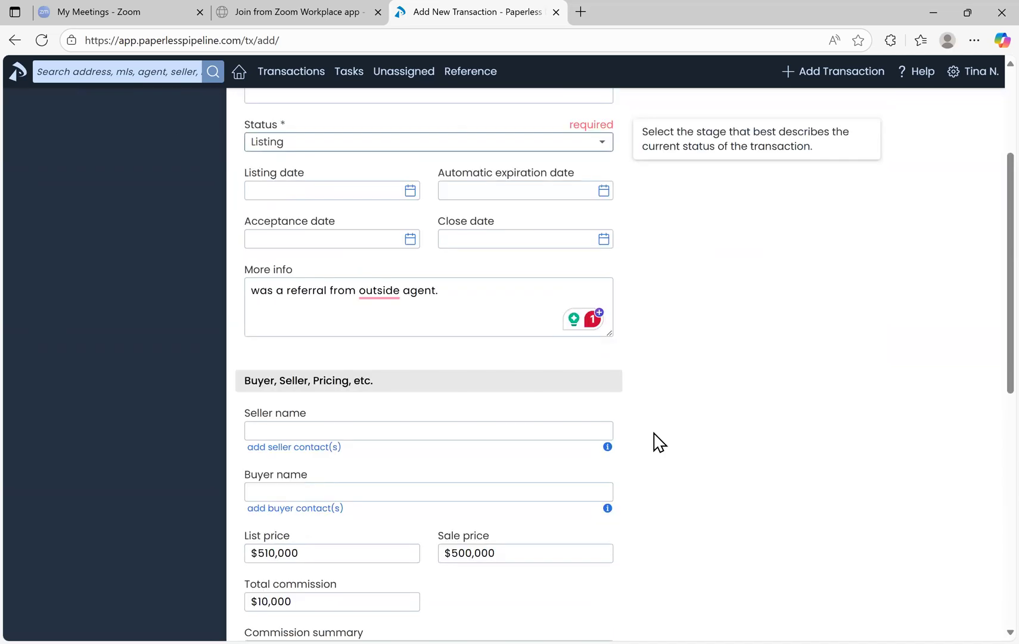
- Extend the commission summary with the note "per the ER" after the flat fee text
{"action": "scroll", "coordinate": [657, 442], "scroll_direction": "down", "scroll_amount": 5}
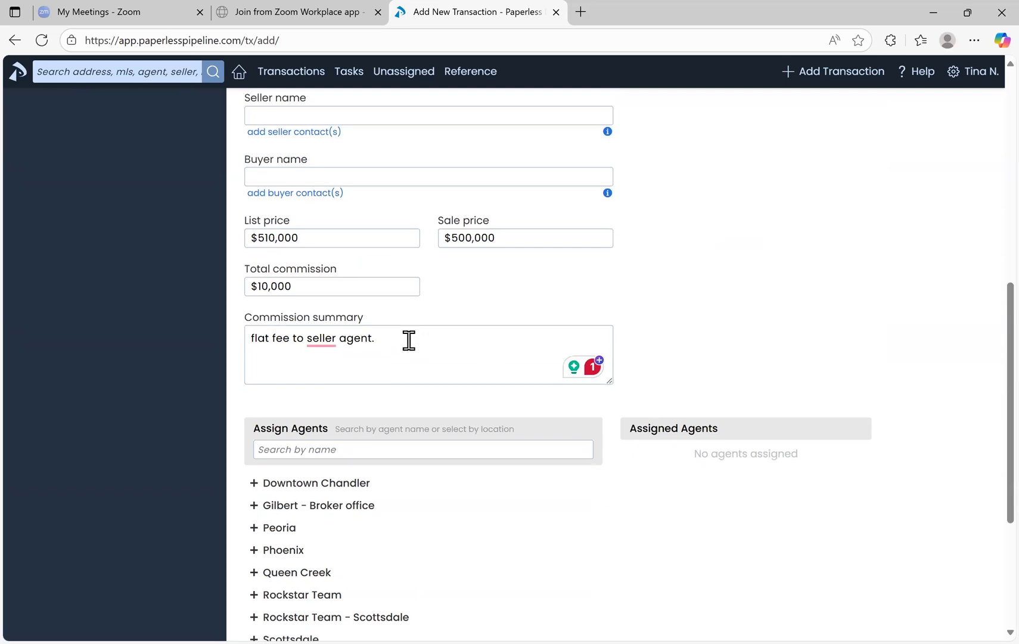
{"action": "left_click", "coordinate": [421, 344]}
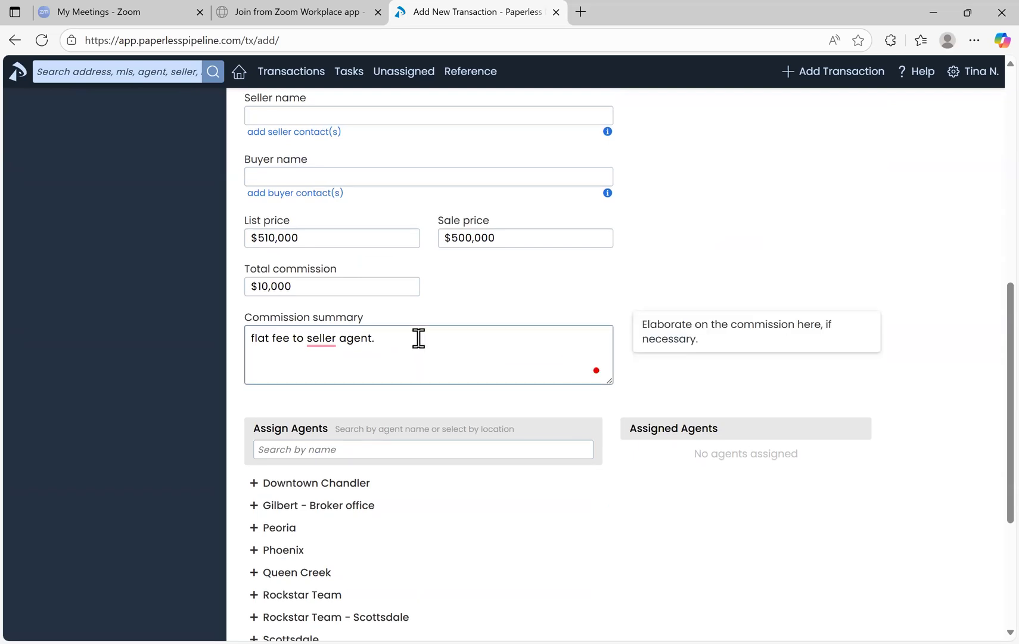
{"action": "type", "text": "2.5%"}
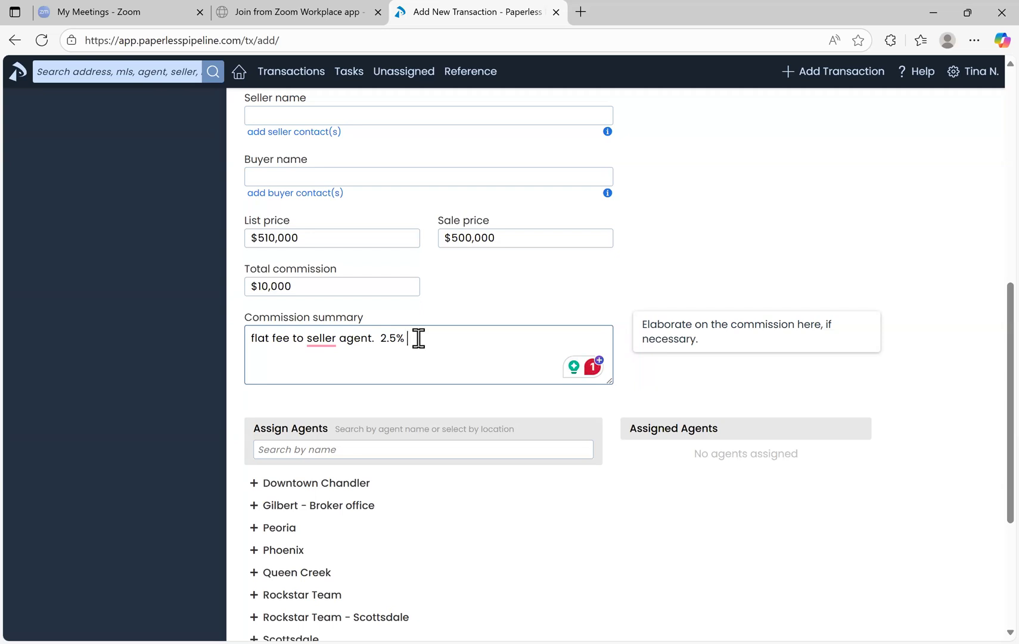
{"action": "key", "text": "BackSpace"}
{"action": "key", "text": "BackSpace"}
{"action": "key", "text": "BackSpace"}
{"action": "key", "text": "BackSpace"}
{"action": "key", "text": "BackSpace"}
{"action": "key", "text": "BackSpace"}
{"action": "type", "text": "per the ER"}
- Find the agent by first name, assign the second Gilbert - Broker office match as the listing agent, and add the transaction
{"action": "left_click", "coordinate": [383, 449]}
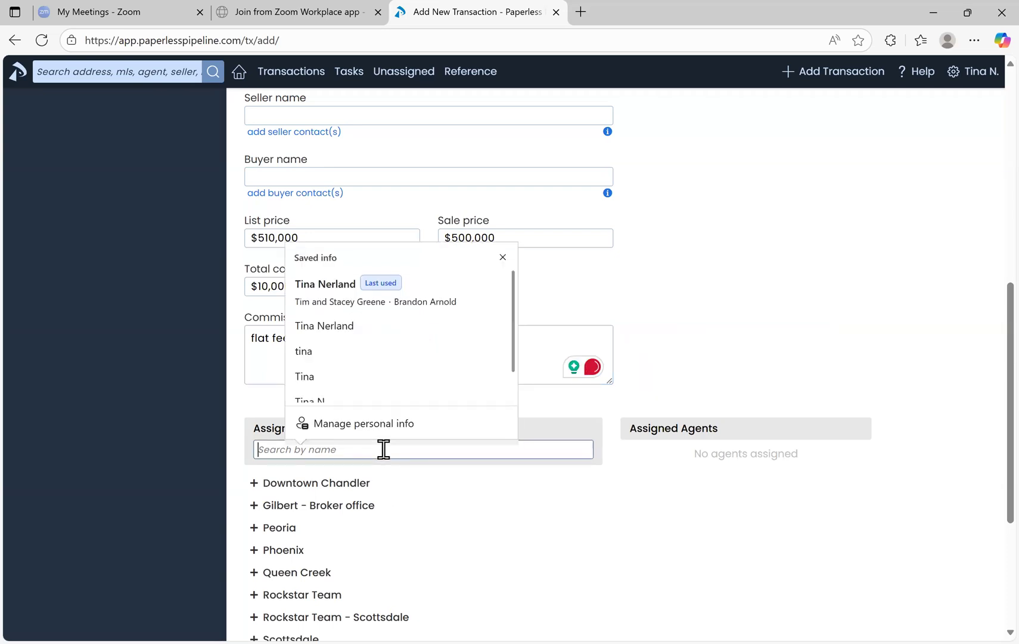
{"action": "type", "text": "Tina"}
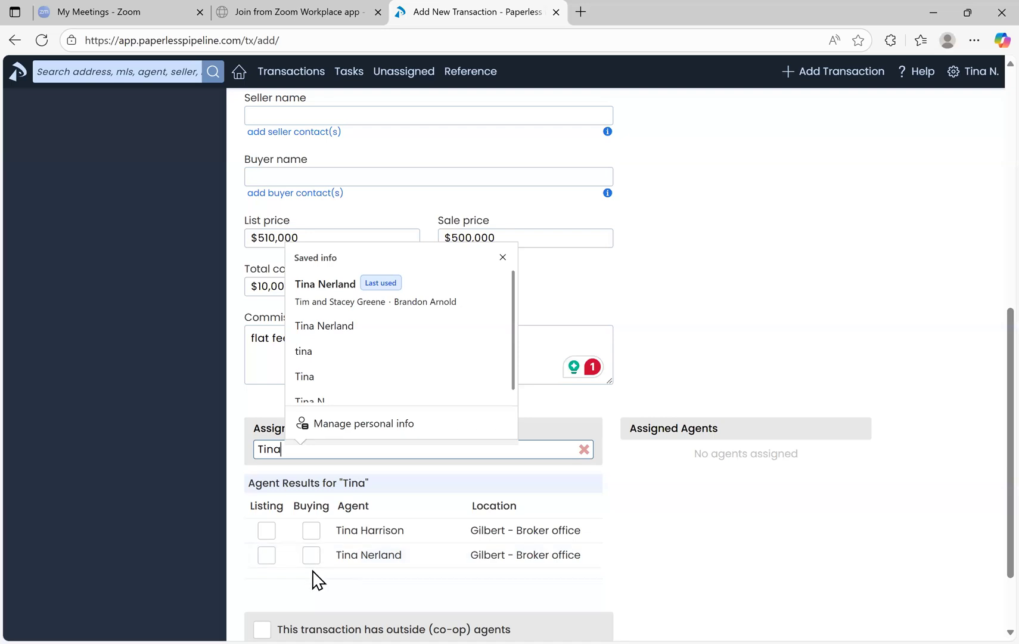
{"action": "left_click", "coordinate": [266, 556]}
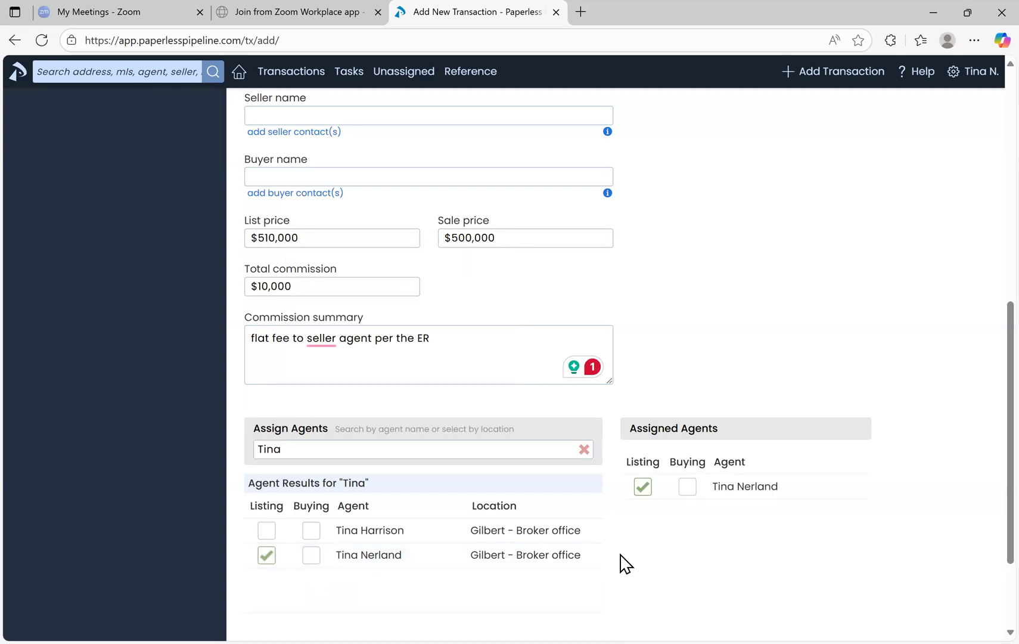
{"action": "scroll", "coordinate": [620, 563], "scroll_direction": "down", "scroll_amount": 2}
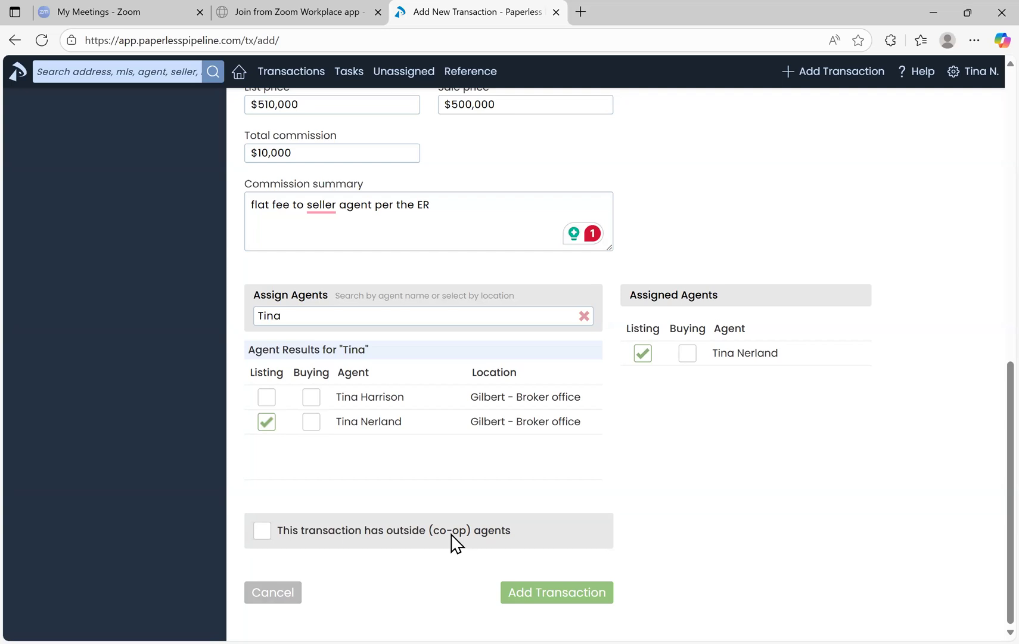
{"action": "key", "text": "Return"}
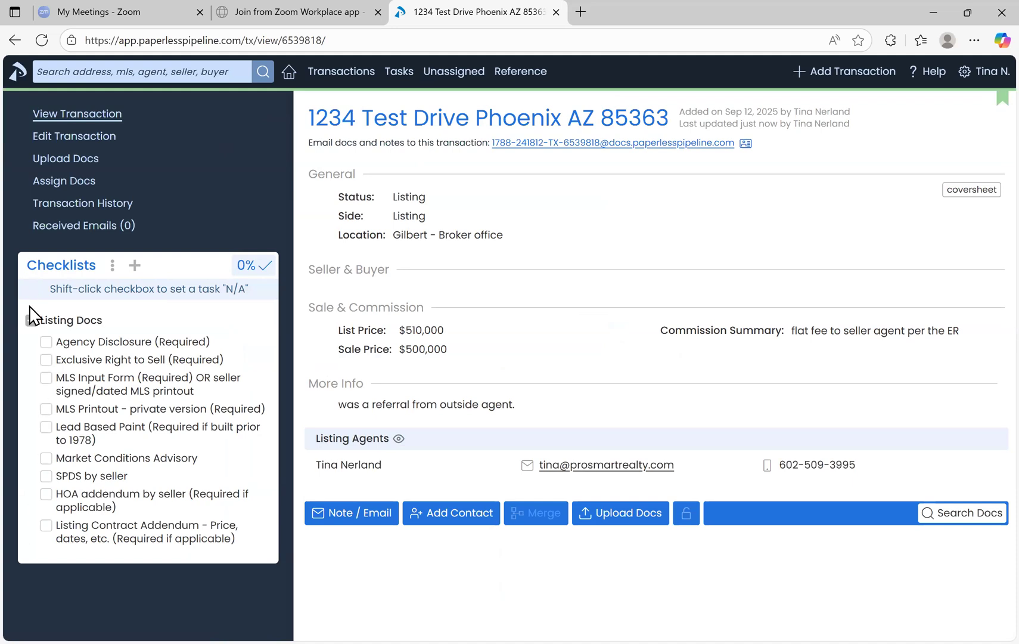
{"action": "left_click", "coordinate": [135, 265]}
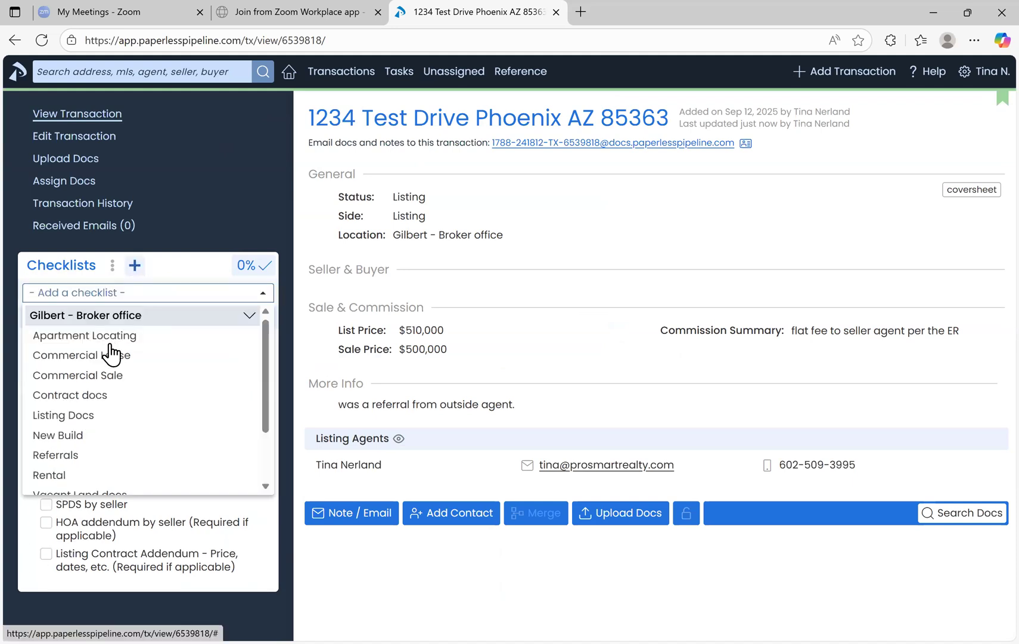
{"action": "scroll", "coordinate": [168, 358], "scroll_direction": "down", "scroll_amount": 1}
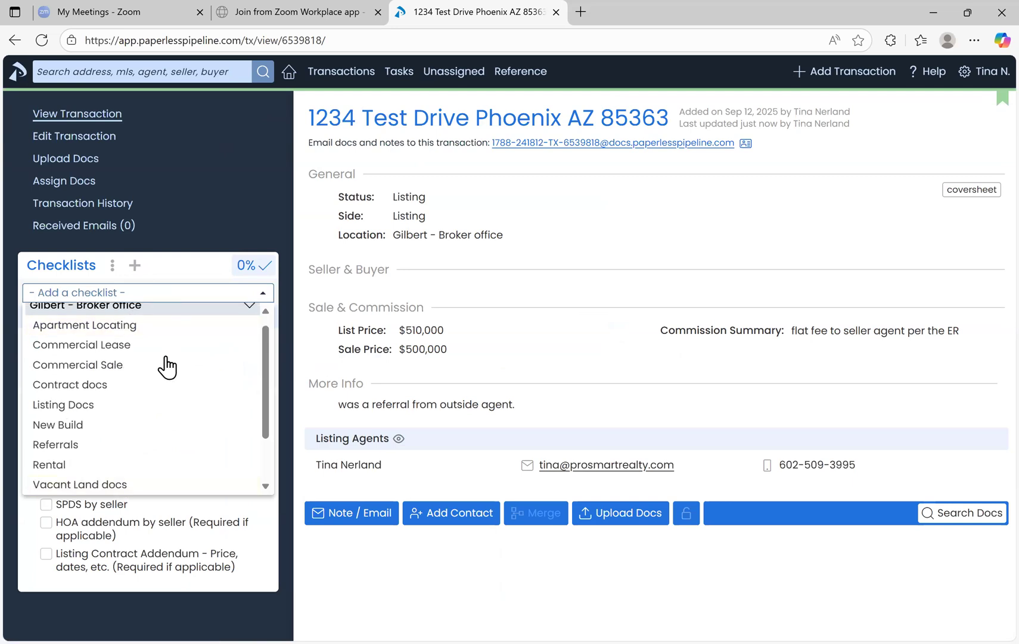
{"action": "scroll", "coordinate": [168, 368], "scroll_direction": "up", "scroll_amount": 1}
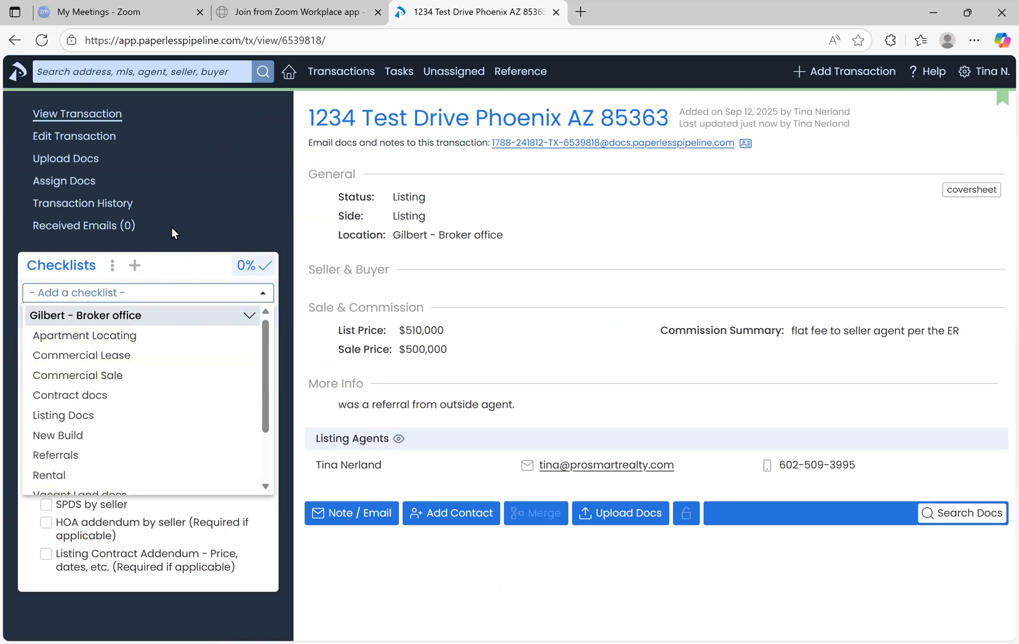
{"action": "left_click", "coordinate": [13, 346]}
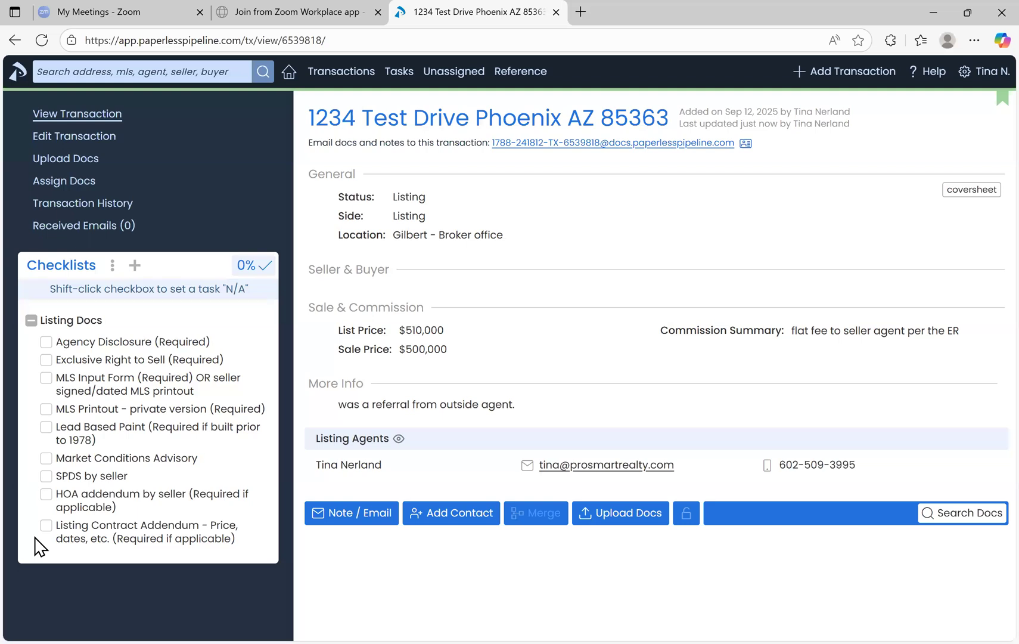
{"action": "scroll", "coordinate": [274, 543], "scroll_direction": "down", "scroll_amount": 1}
{"action": "scroll", "coordinate": [274, 543], "scroll_direction": "up", "scroll_amount": 1}
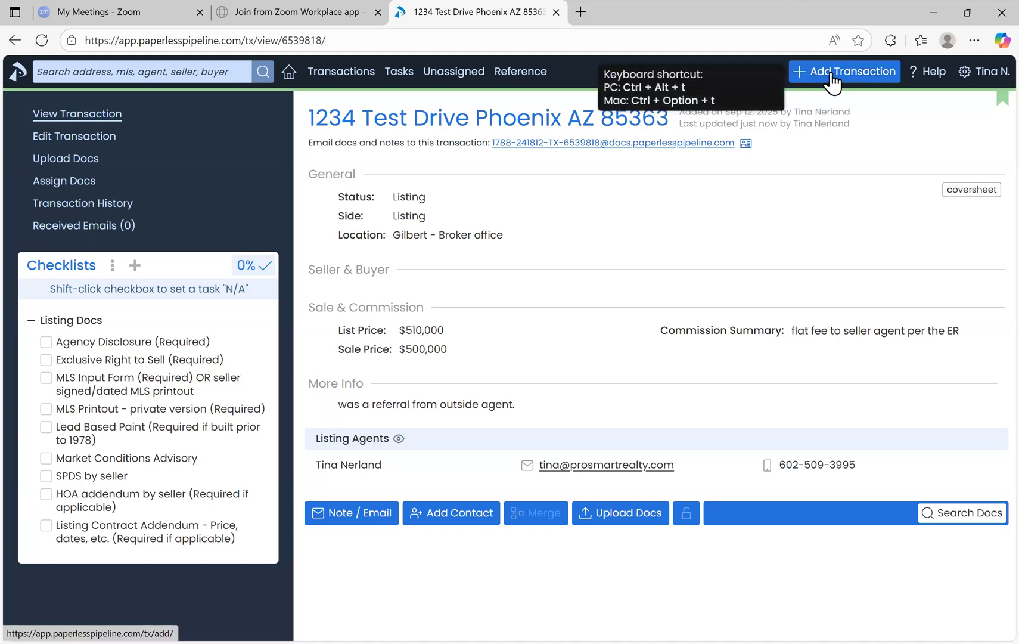
{"action": "right_click", "coordinate": [135, 273]}
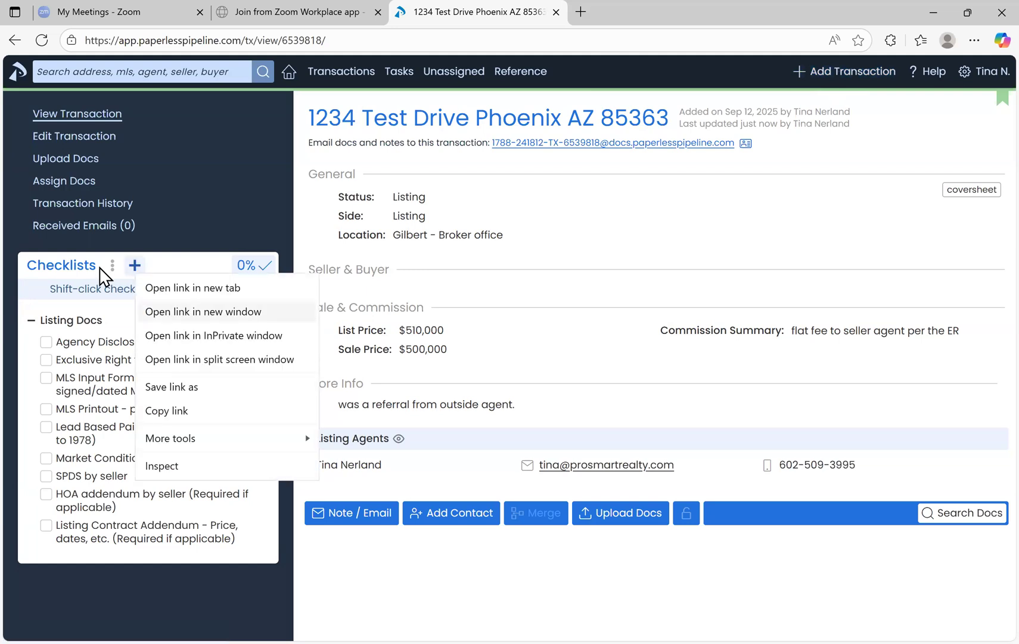
{"action": "right_click", "coordinate": [127, 271]}
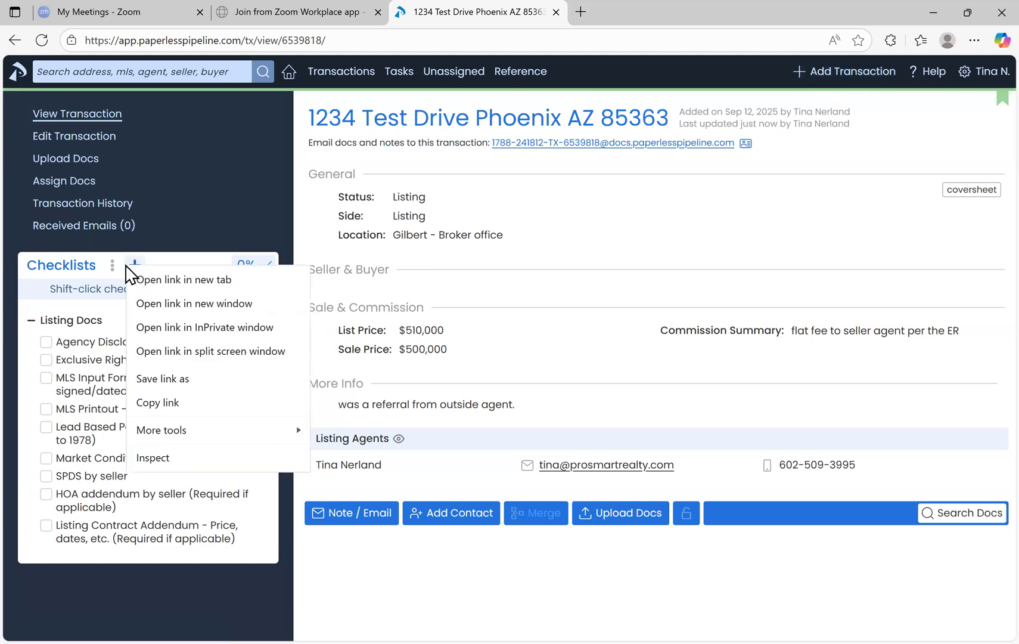
{"action": "left_click", "coordinate": [164, 223]}
- Add the Contract docs checklist to the transaction and look through its required documents
{"action": "left_click", "coordinate": [135, 267]}
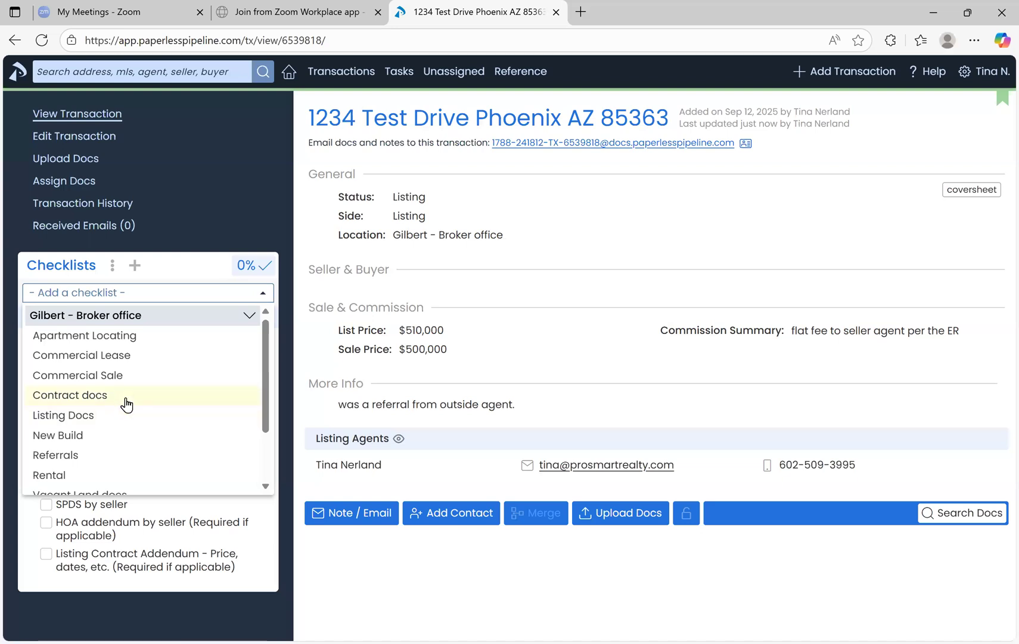
{"action": "left_click", "coordinate": [124, 397]}
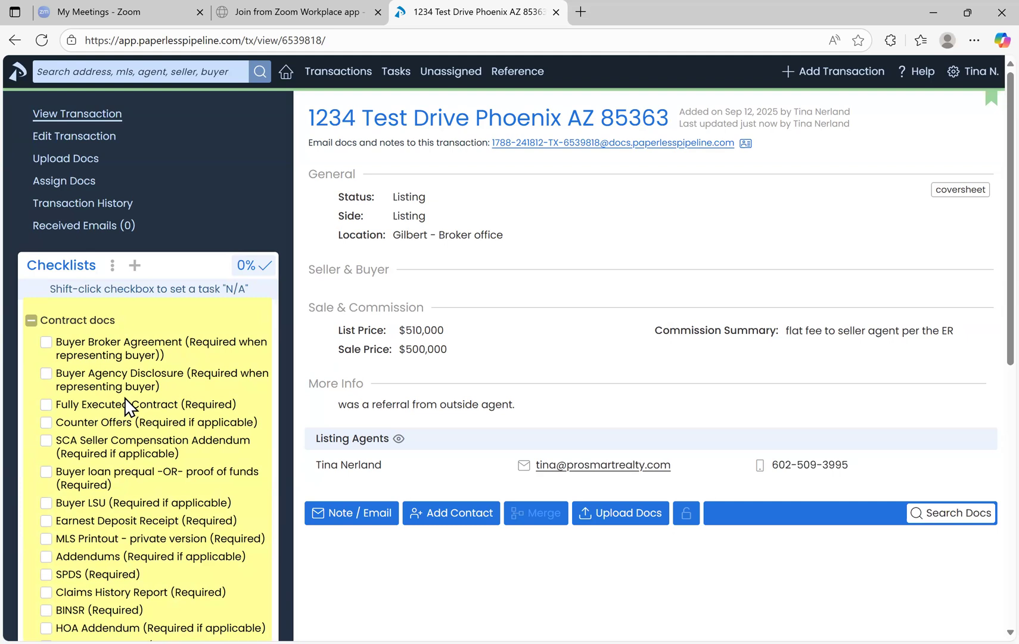
{"action": "scroll", "coordinate": [127, 399], "scroll_direction": "down", "scroll_amount": 1}
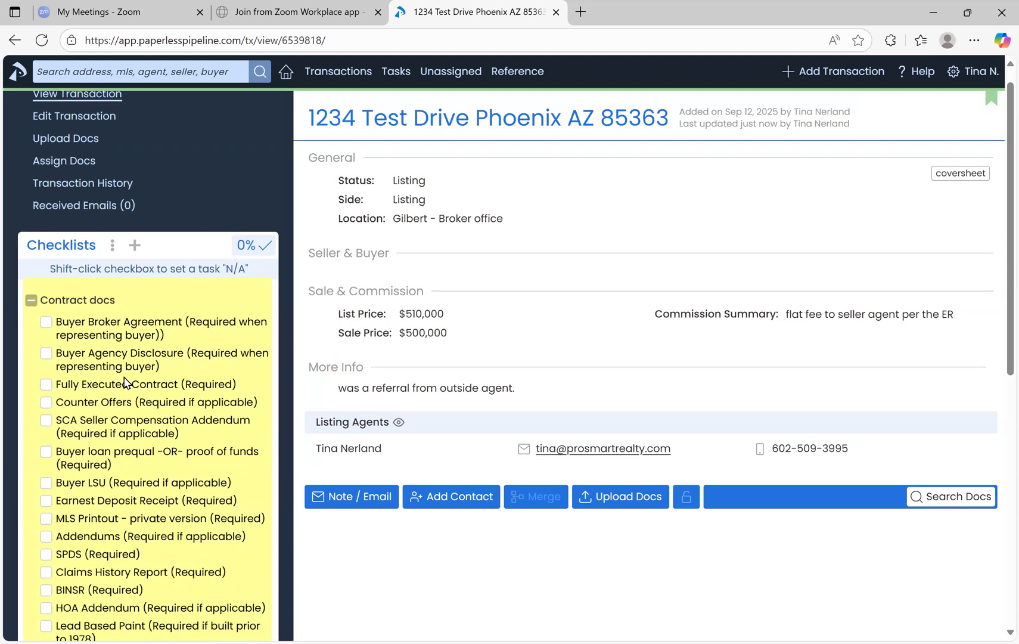
{"action": "scroll", "coordinate": [125, 384], "scroll_direction": "down", "scroll_amount": 2}
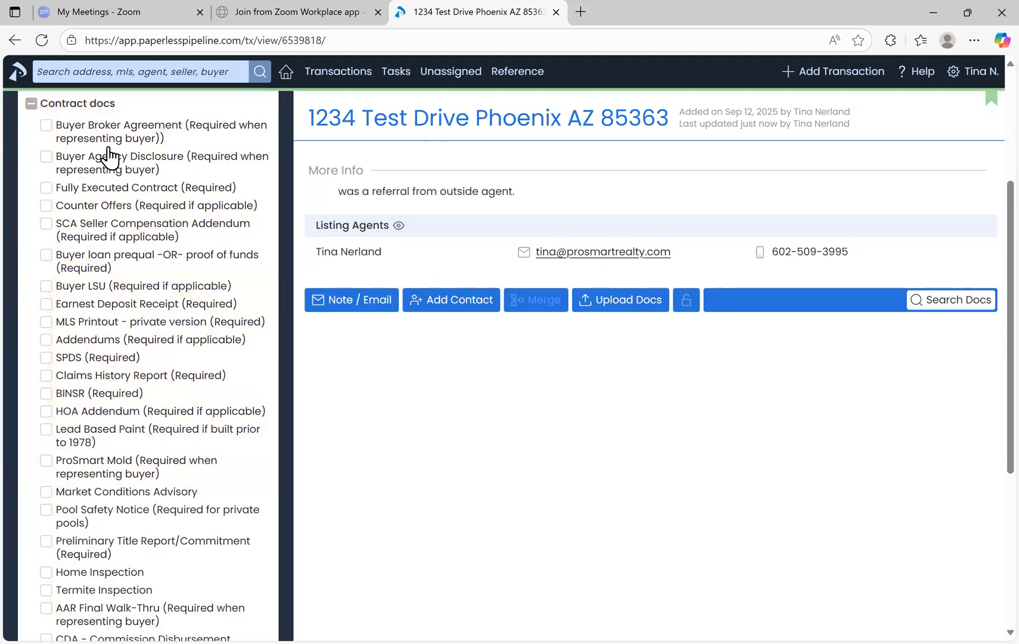
{"action": "scroll", "coordinate": [122, 536], "scroll_direction": "down", "scroll_amount": 2}
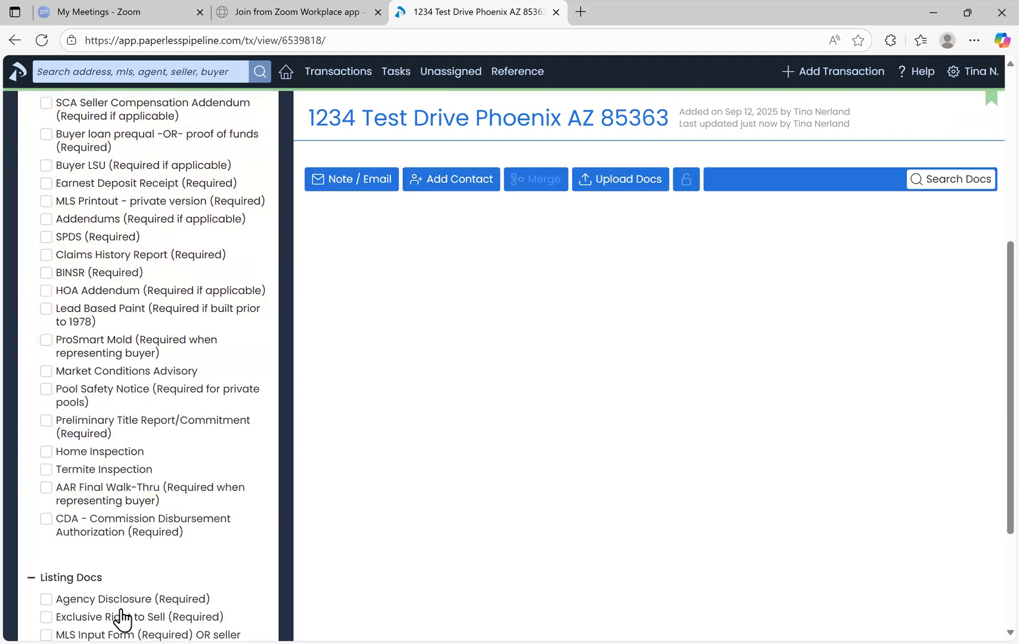
{"action": "scroll", "coordinate": [146, 440], "scroll_direction": "up", "scroll_amount": 2}
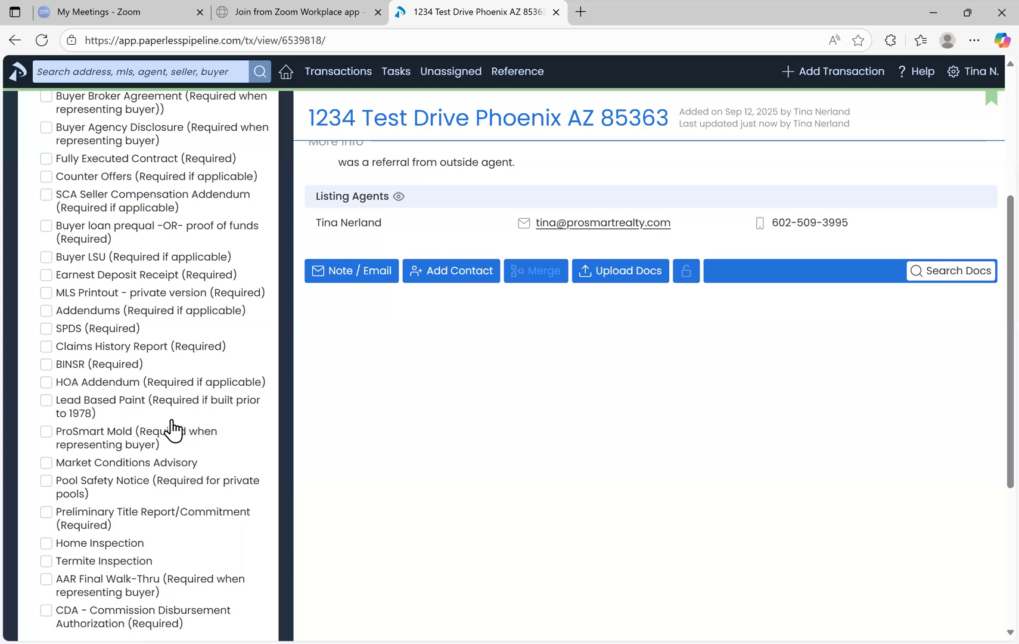
{"action": "scroll", "coordinate": [173, 430], "scroll_direction": "up", "scroll_amount": 5}
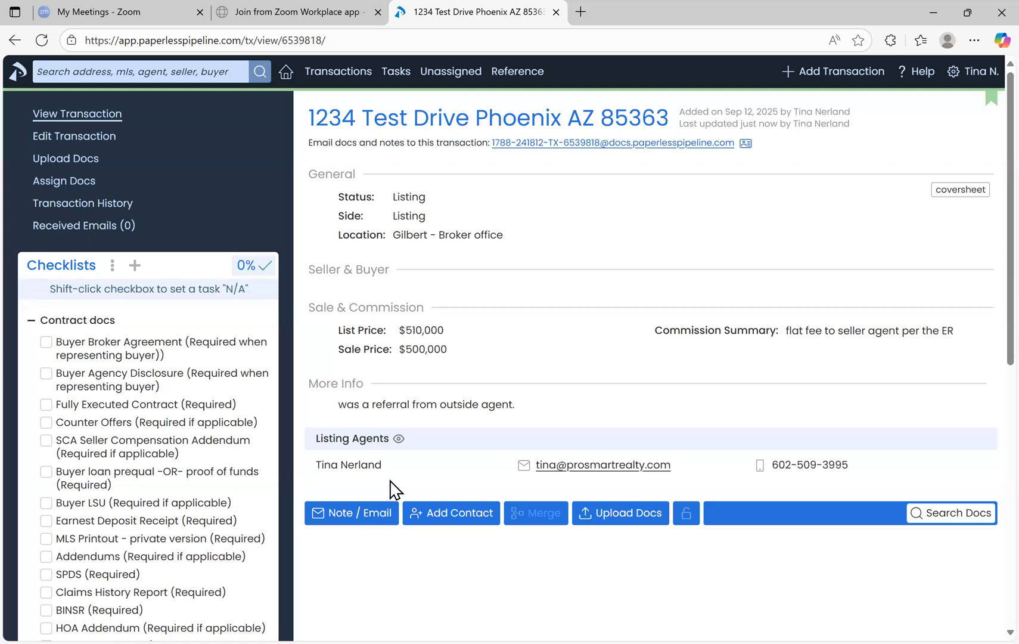
- Start an email note to the staff member listed directly below Brokers Office, with the subject "Error made"
{"action": "left_click", "coordinate": [350, 528]}
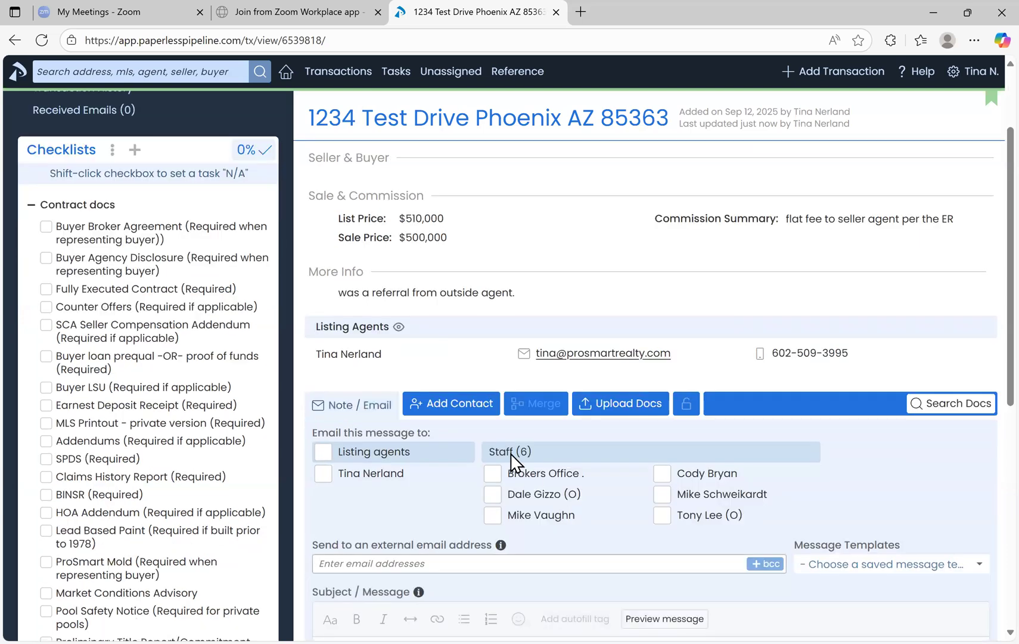
{"action": "left_click", "coordinate": [492, 494]}
{"action": "scroll", "coordinate": [495, 507], "scroll_direction": "down", "scroll_amount": 4}
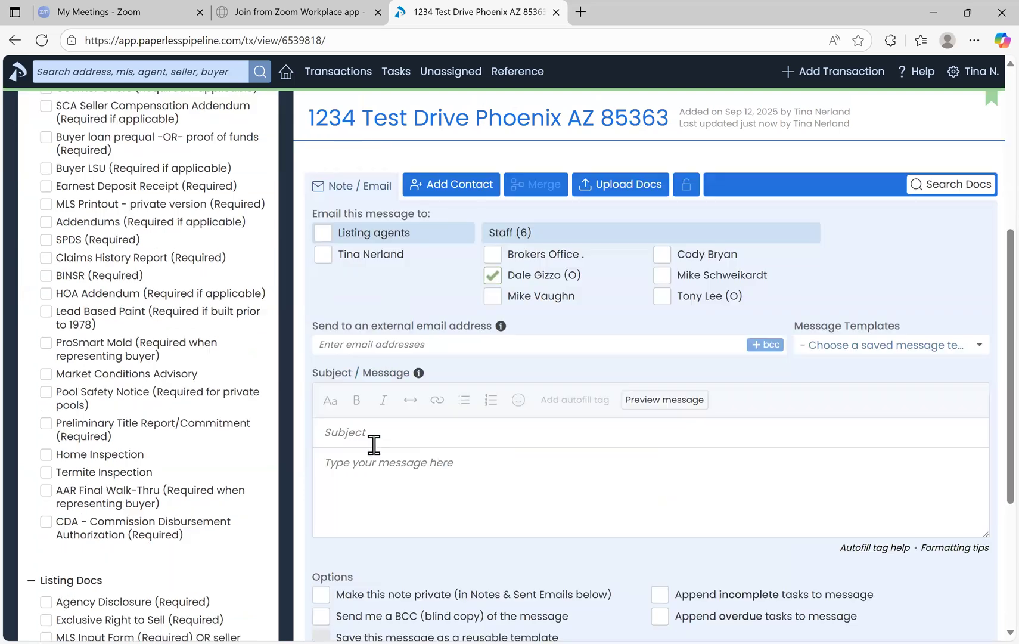
{"action": "left_click", "coordinate": [356, 426]}
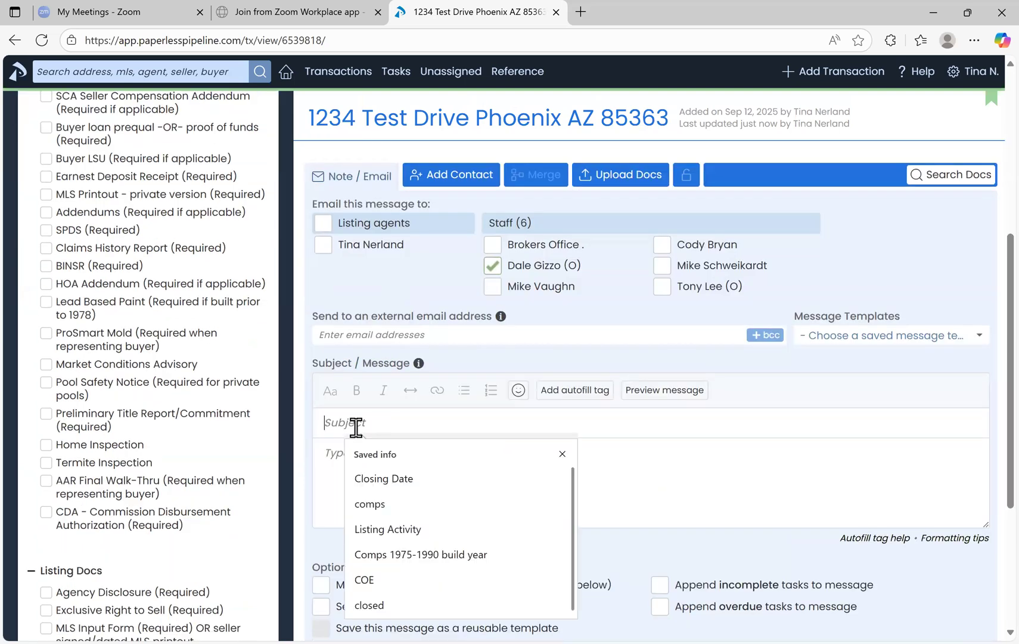
{"action": "type", "text": "Error Made"}
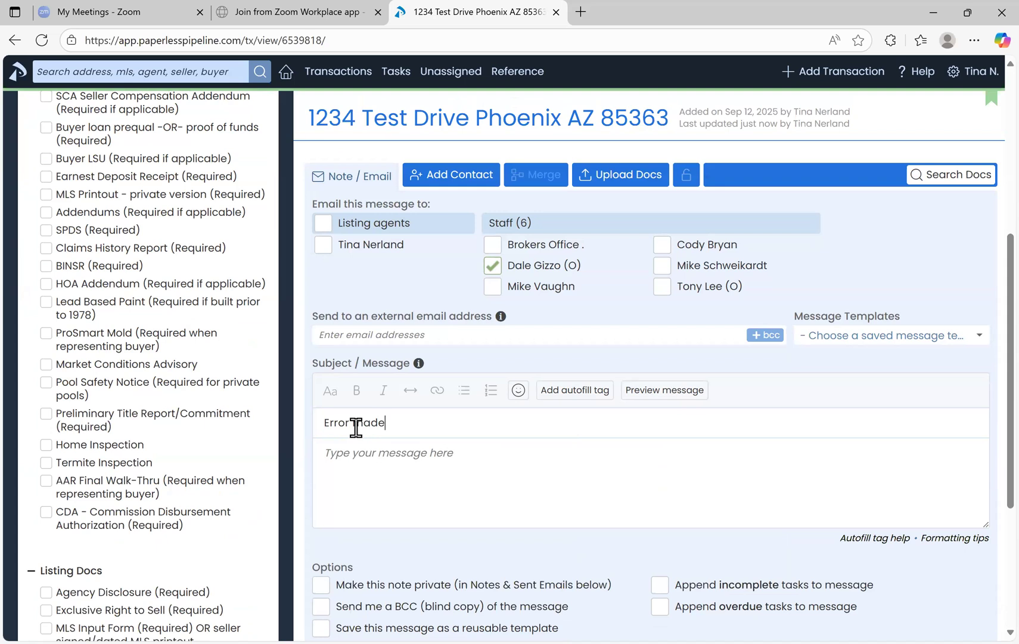
- Write the message body asking the recipient by first name to correct the status of this file, adding "It should be pending."
{"action": "key", "text": "Tab"}
{"action": "type", "text": "D"}
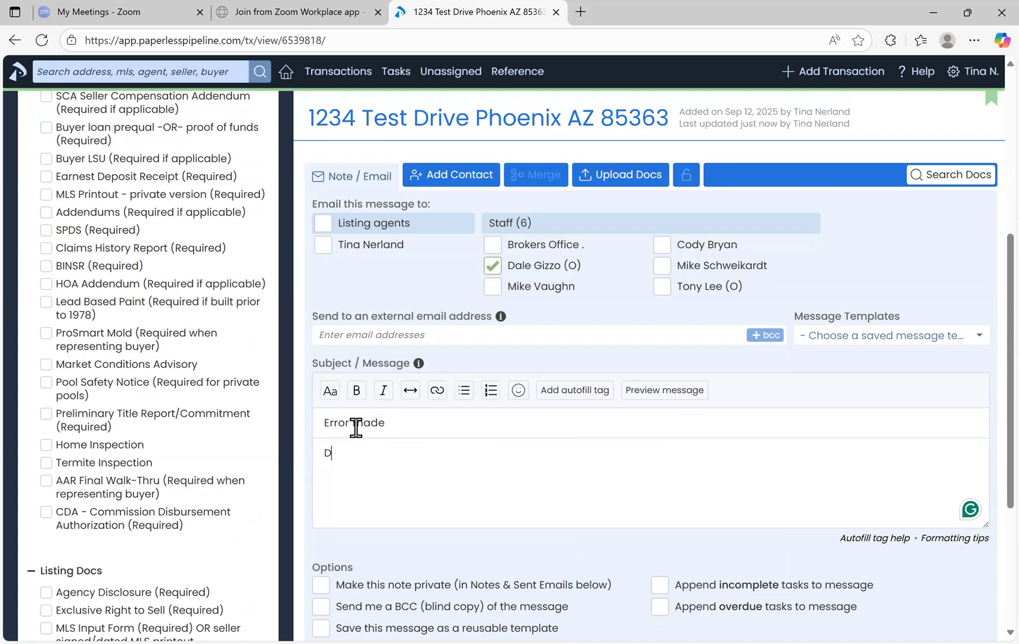
{"action": "type", "text": "ale can you corr"}
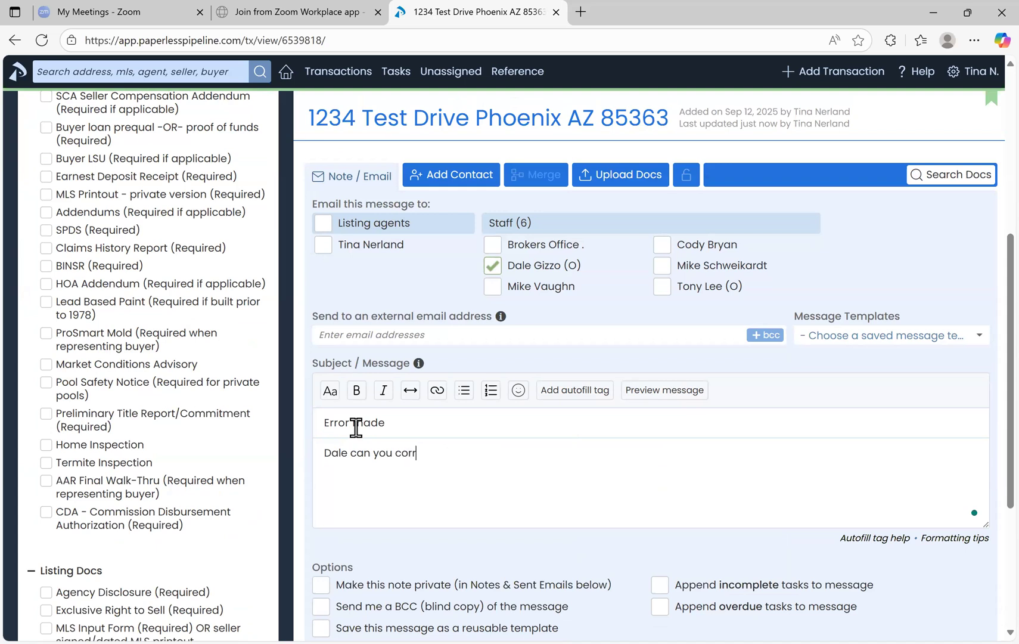
{"action": "type", "text": "ect lthe status of this file."}
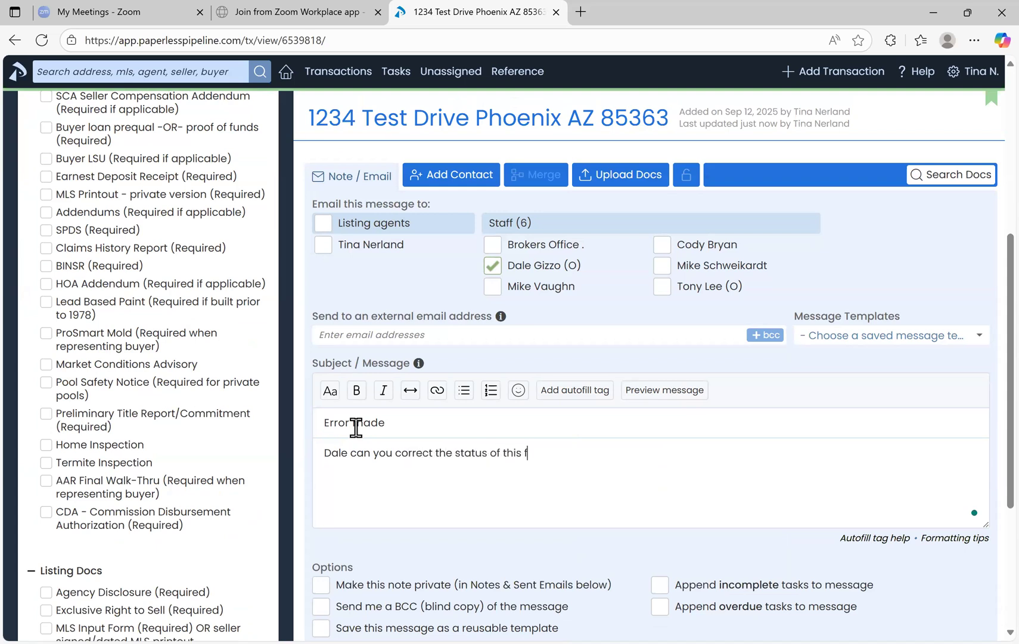
{"action": "type", "text": "  It should be pending."}
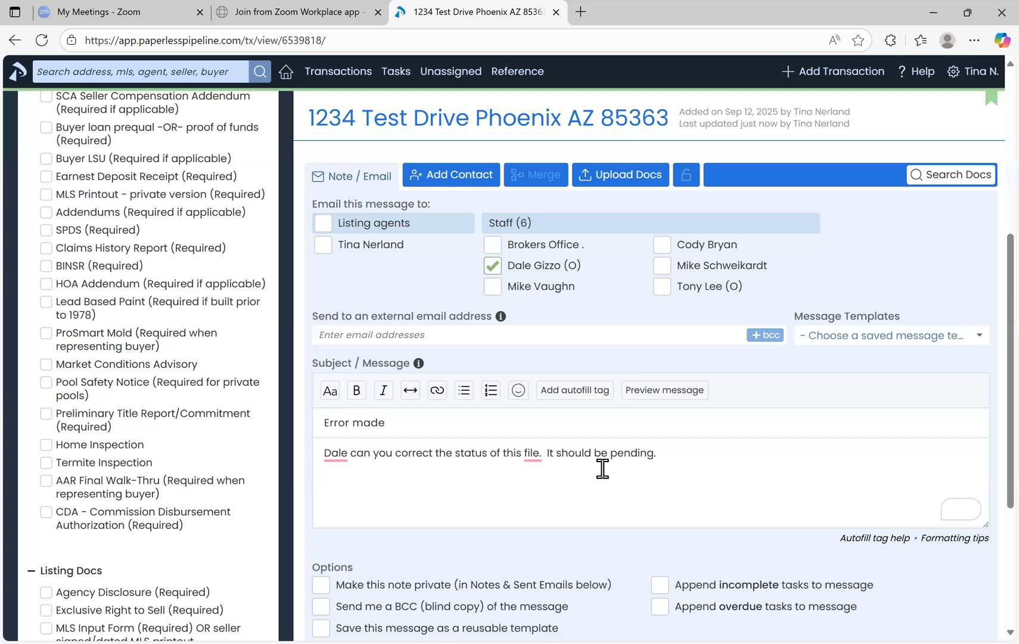
- Examine the drafted email's recipient, message, sending options and attachment choices, and the transaction's Contract docs checklist
{"action": "scroll", "coordinate": [656, 482], "scroll_direction": "up", "scroll_amount": 2}
{"action": "scroll", "coordinate": [809, 495], "scroll_direction": "down", "scroll_amount": 5}
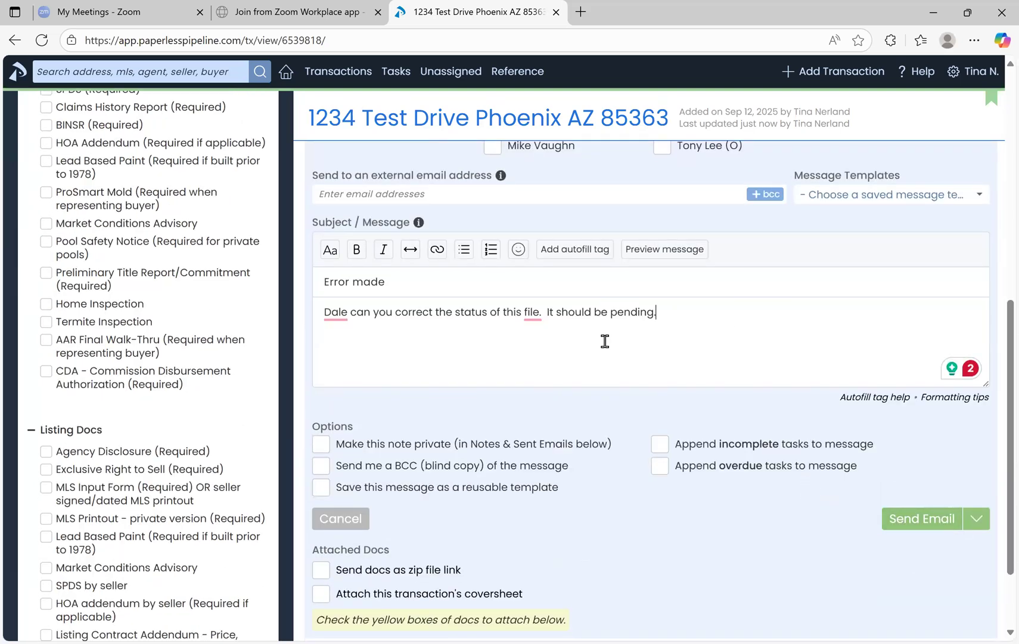
{"action": "scroll", "coordinate": [605, 346], "scroll_direction": "up", "scroll_amount": 3}
{"action": "scroll", "coordinate": [605, 349], "scroll_direction": "down", "scroll_amount": 5}
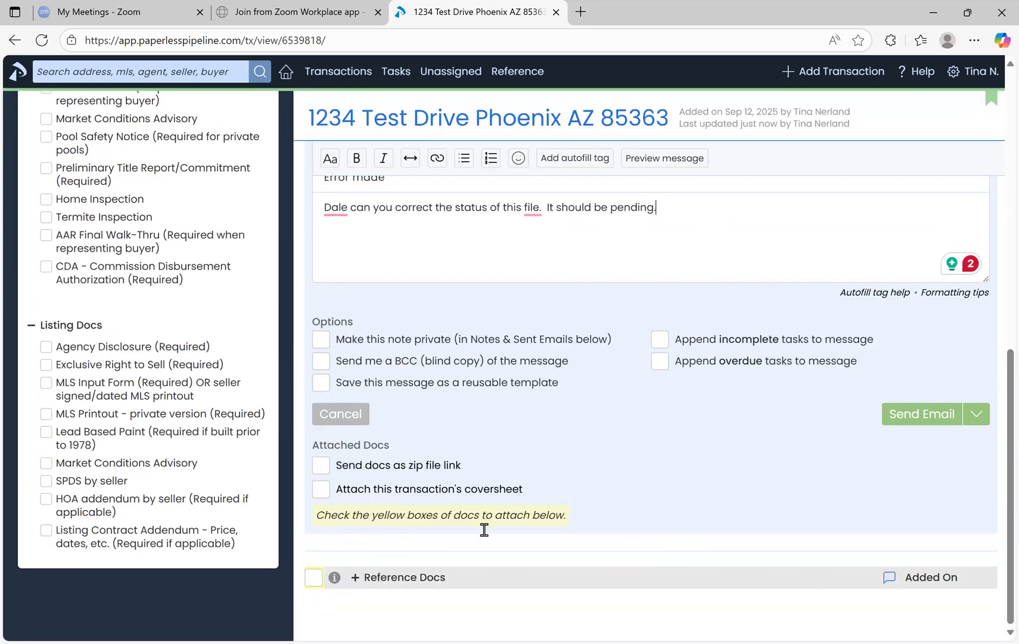
{"action": "scroll", "coordinate": [533, 301], "scroll_direction": "up", "scroll_amount": 3}
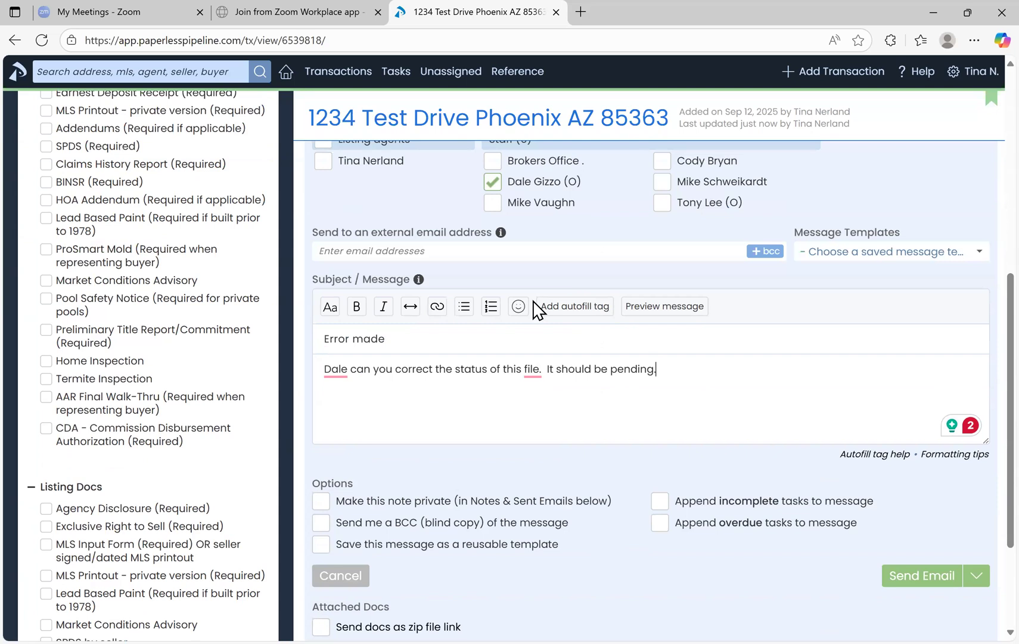
{"action": "scroll", "coordinate": [536, 307], "scroll_direction": "down", "scroll_amount": 3}
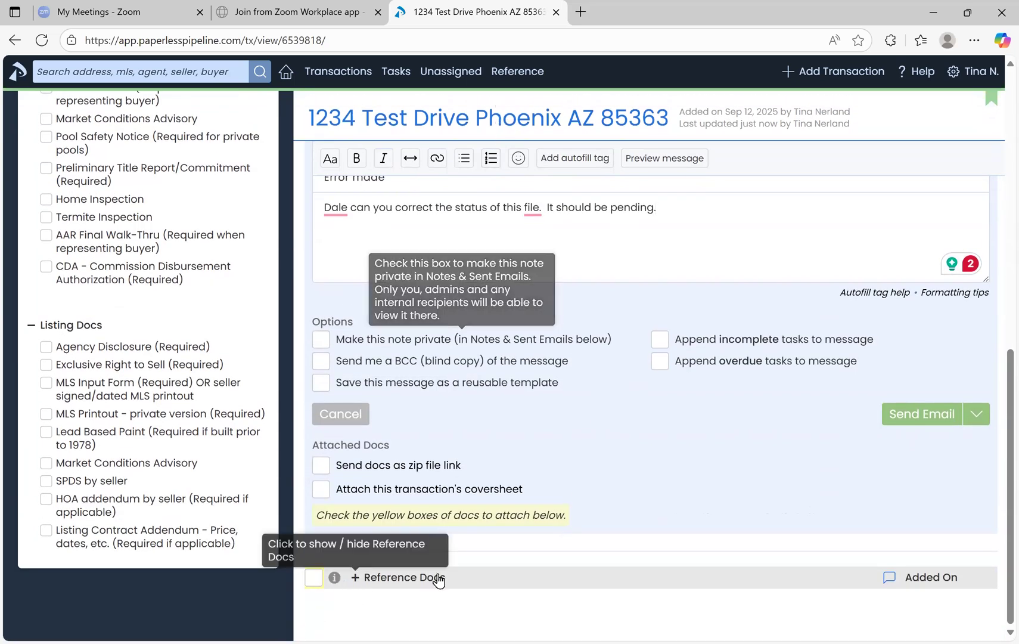
{"action": "scroll", "coordinate": [589, 408], "scroll_direction": "up", "scroll_amount": 2}
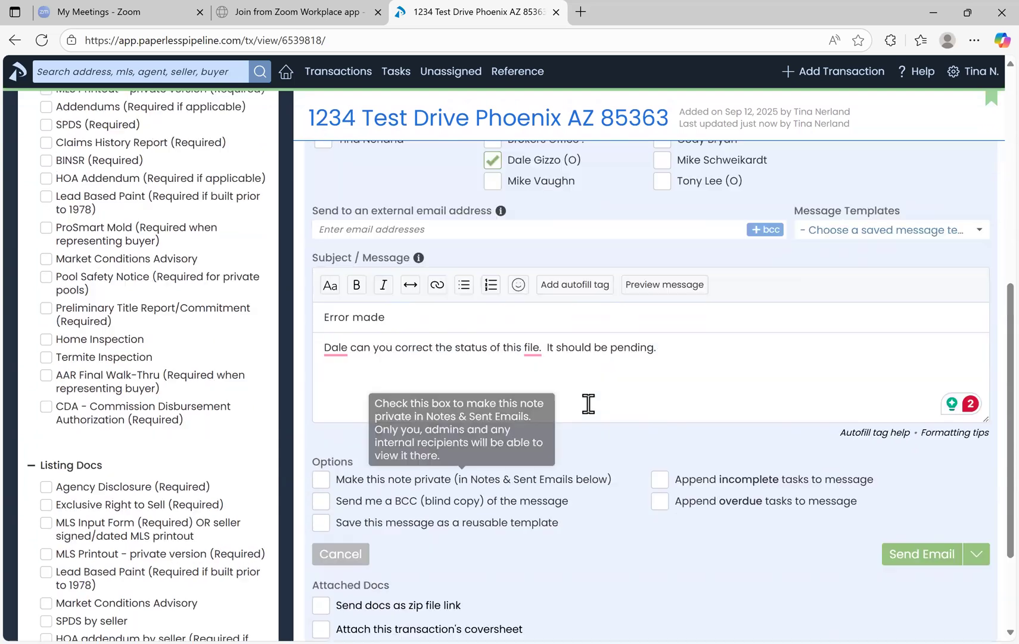
{"action": "scroll", "coordinate": [573, 401], "scroll_direction": "up", "scroll_amount": 1}
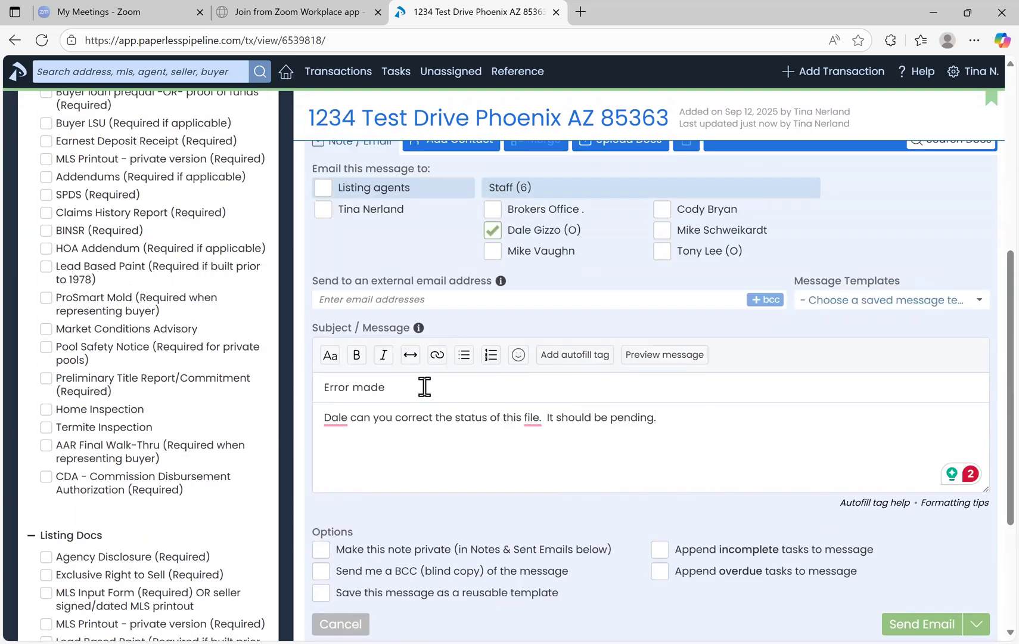
{"action": "scroll", "coordinate": [124, 275], "scroll_direction": "up", "scroll_amount": 4}
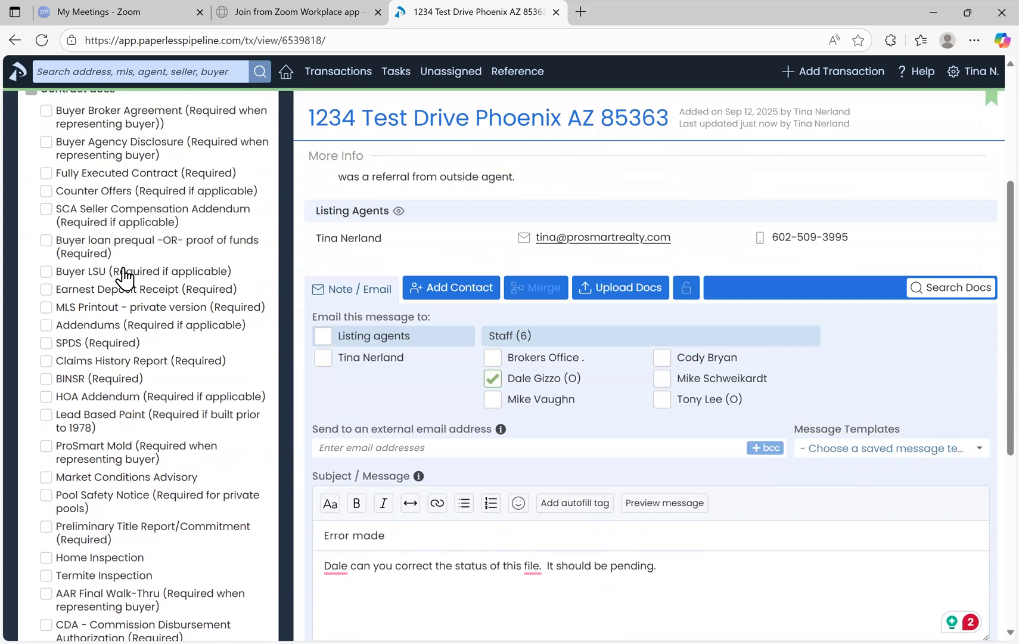
{"action": "scroll", "coordinate": [124, 275], "scroll_direction": "up", "scroll_amount": 1}
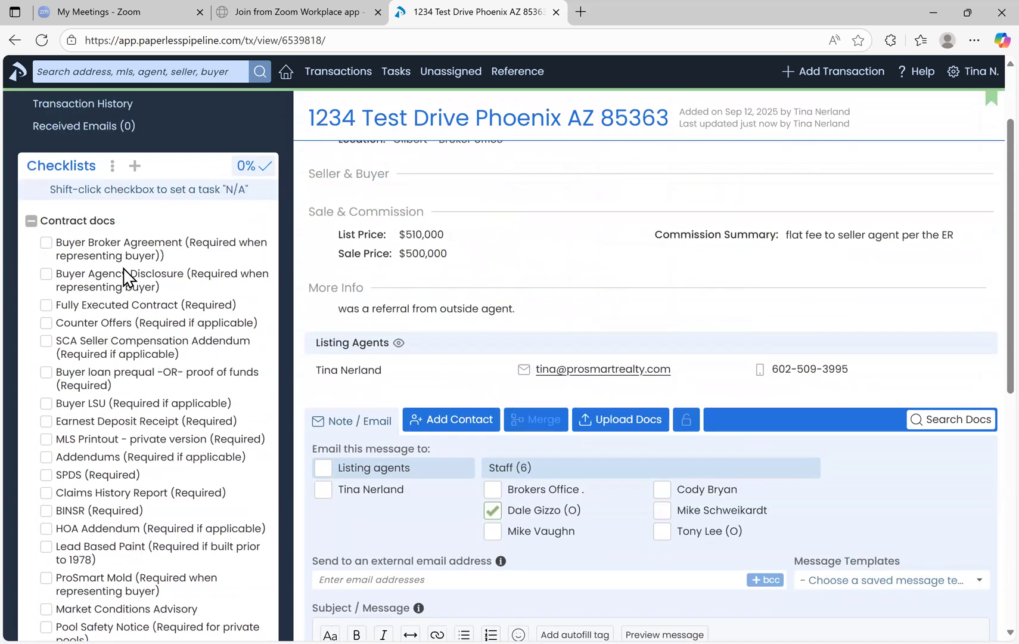
- Add the New Build and Rental checklists from the Gilbert - Broker office list to the transaction
{"action": "scroll", "coordinate": [125, 275], "scroll_direction": "up", "scroll_amount": 2}
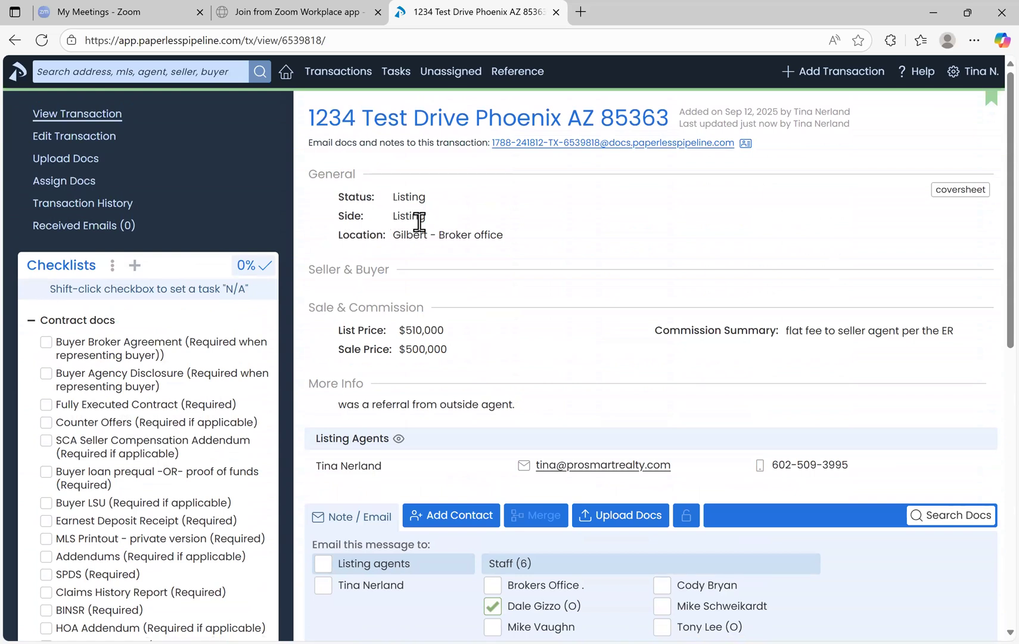
{"action": "left_click", "coordinate": [134, 267]}
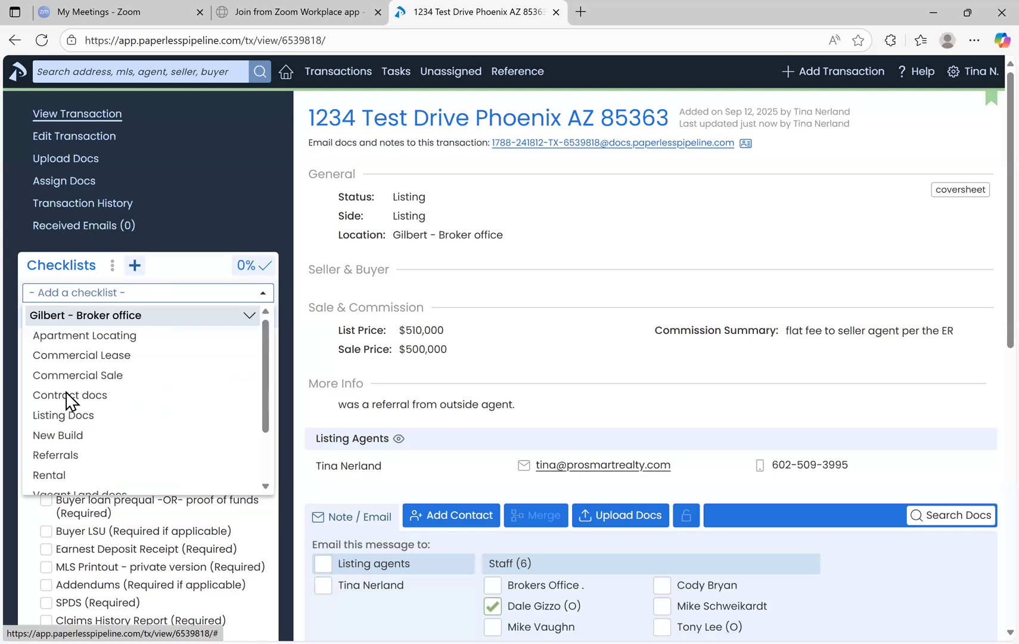
{"action": "left_click", "coordinate": [70, 436]}
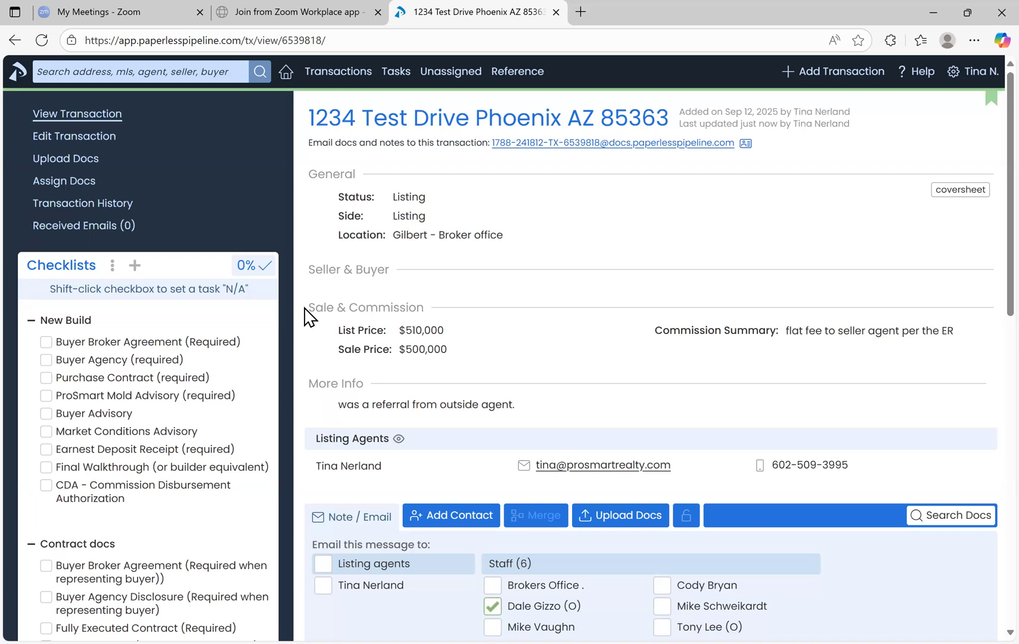
{"action": "left_click", "coordinate": [133, 265]}
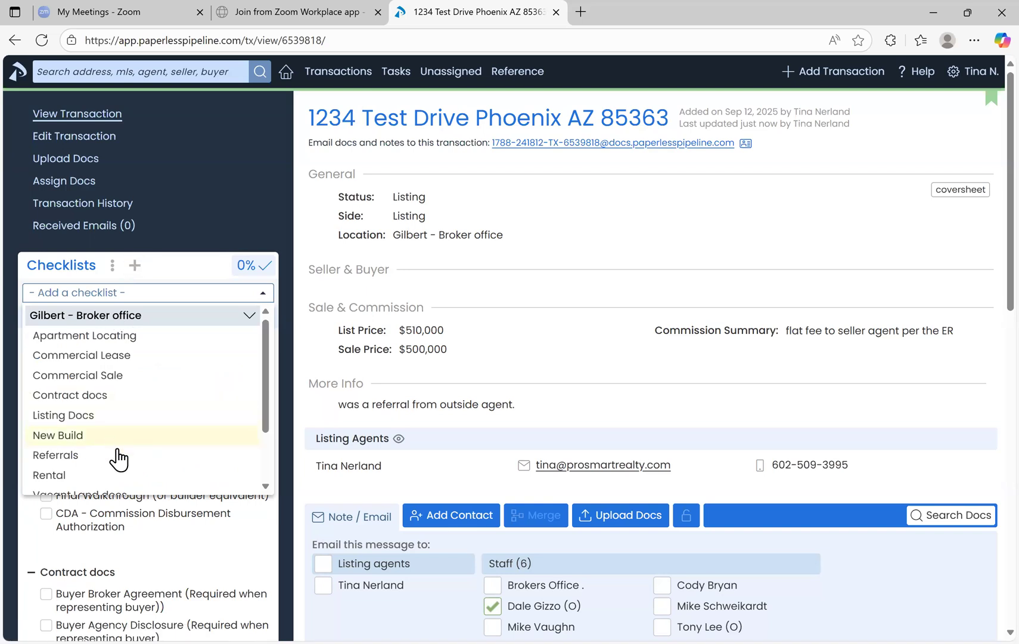
{"action": "scroll", "coordinate": [84, 442], "scroll_direction": "down", "scroll_amount": 1}
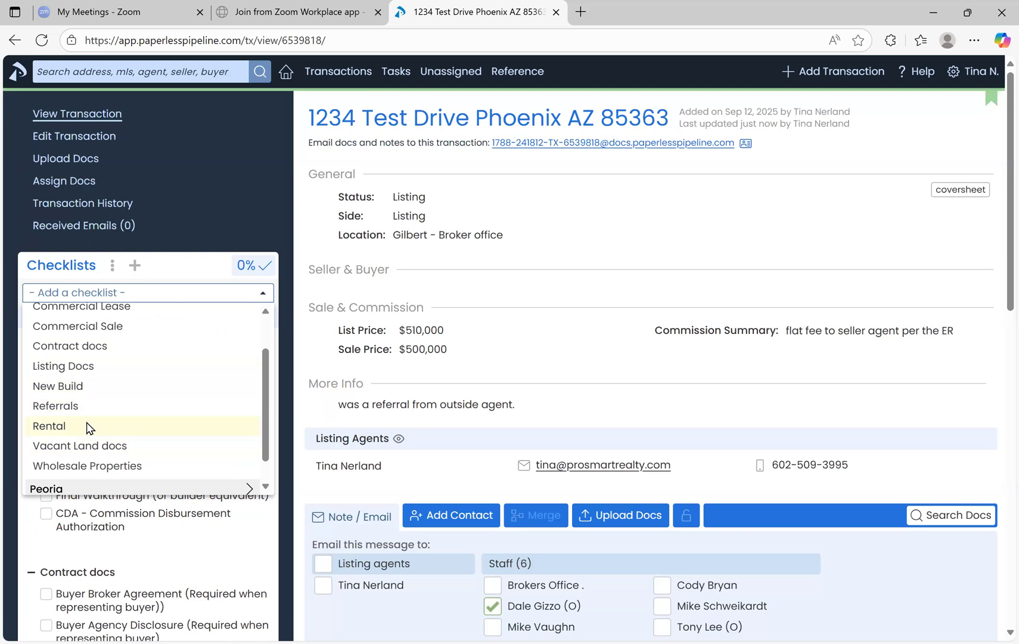
{"action": "left_click", "coordinate": [87, 426]}
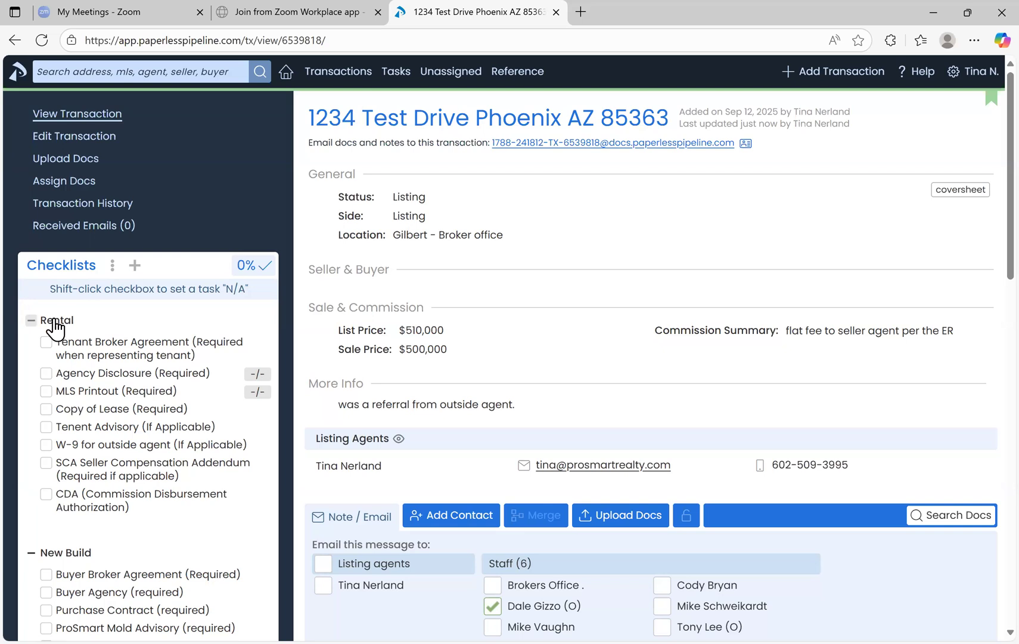
- Add the Vacant Land docs checklist to the transaction and look through its required documents
{"action": "left_click", "coordinate": [135, 265]}
{"action": "scroll", "coordinate": [135, 371], "scroll_direction": "down", "scroll_amount": 1}
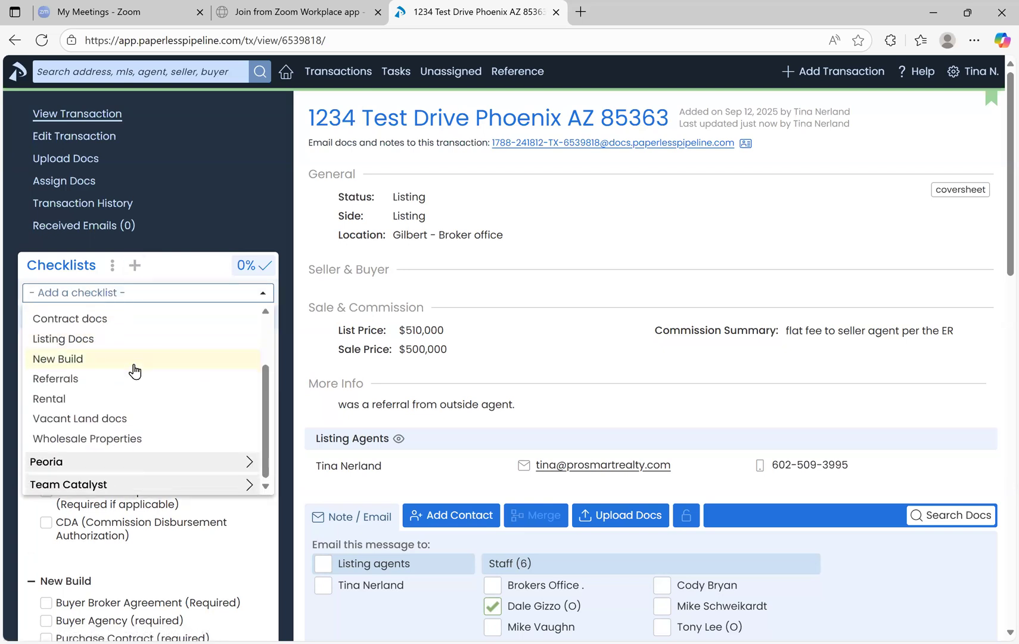
{"action": "left_click", "coordinate": [138, 418]}
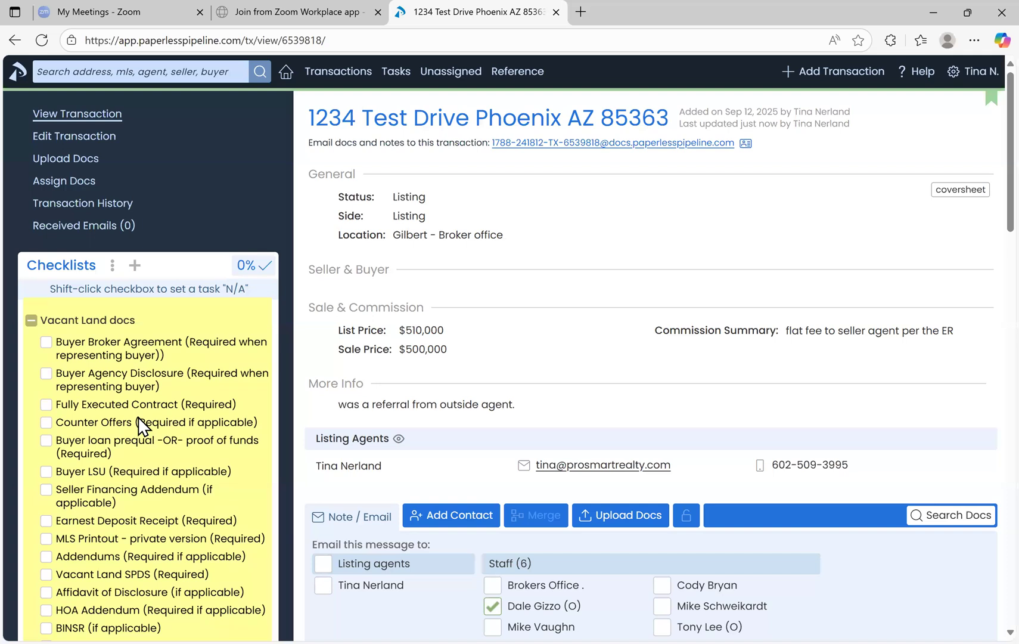
{"action": "scroll", "coordinate": [140, 424], "scroll_direction": "down", "scroll_amount": 3}
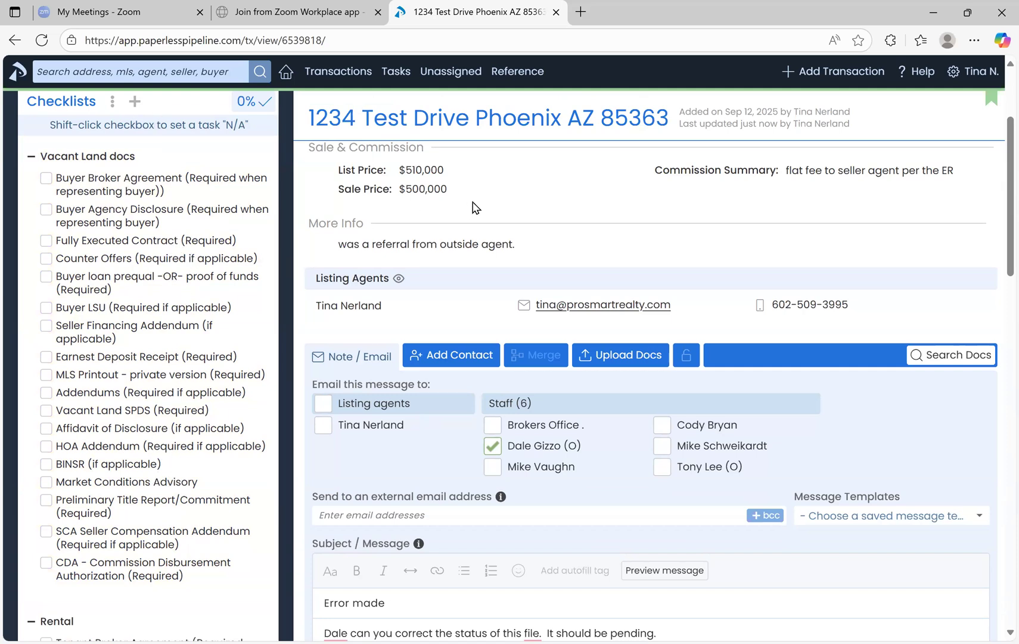
- Replace the drafted email's subject with "For training, you can delete"
{"action": "scroll", "coordinate": [474, 206], "scroll_direction": "down", "scroll_amount": 3}
{"action": "left_click_drag", "start_coordinate": [416, 426], "coordinate": [300, 428]}
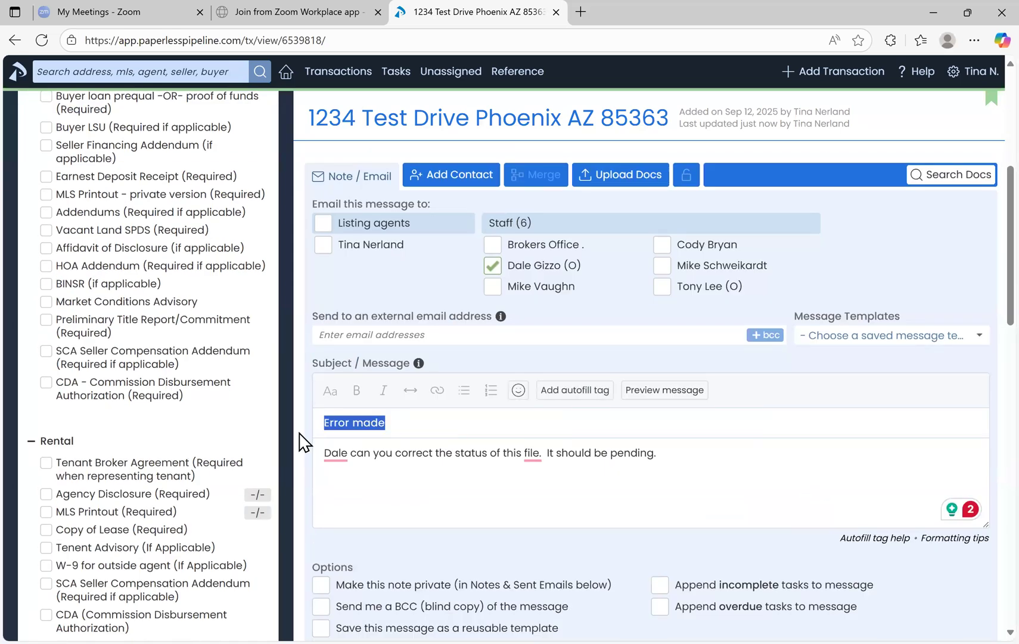
{"action": "type", "text": "For trainging"}
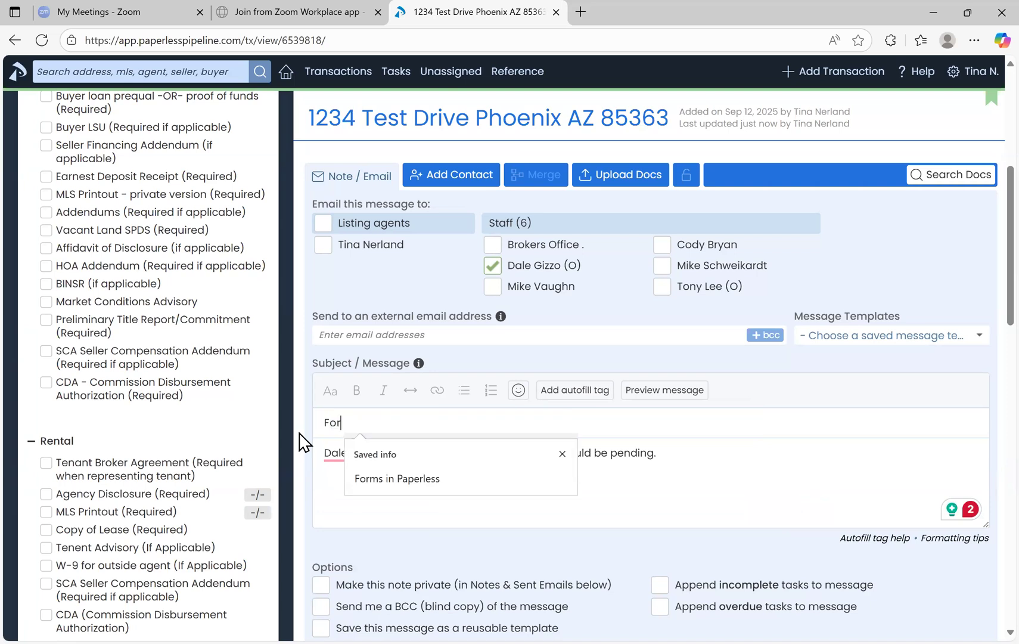
{"action": "key", "text": "BackSpace"}
{"action": "key", "text": "BackSpace"}
{"action": "key", "text": "BackSpace"}
{"action": "key", "text": "BackSpace"}
{"action": "type", "text": "ing, you can delte"}
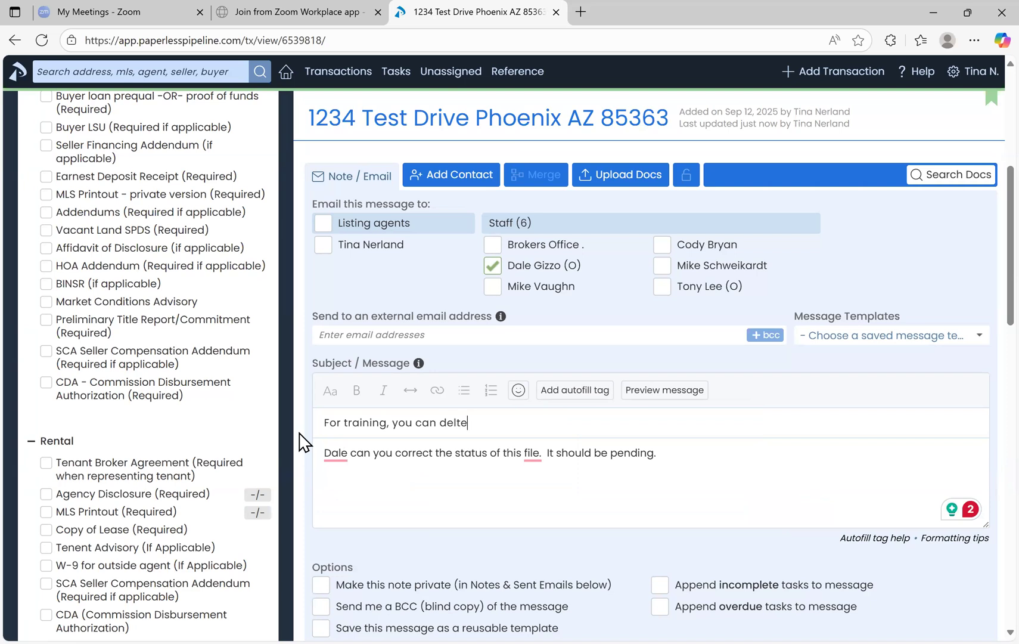
{"action": "key", "text": "BackSpace"}
{"action": "key", "text": "BackSpace"}
{"action": "key", "text": "BackSpace"}
{"action": "type", "text": "lete"}
- Clear the drafted email's message body and send the email to the selected staff member
{"action": "left_click_drag", "start_coordinate": [677, 455], "coordinate": [218, 398]}
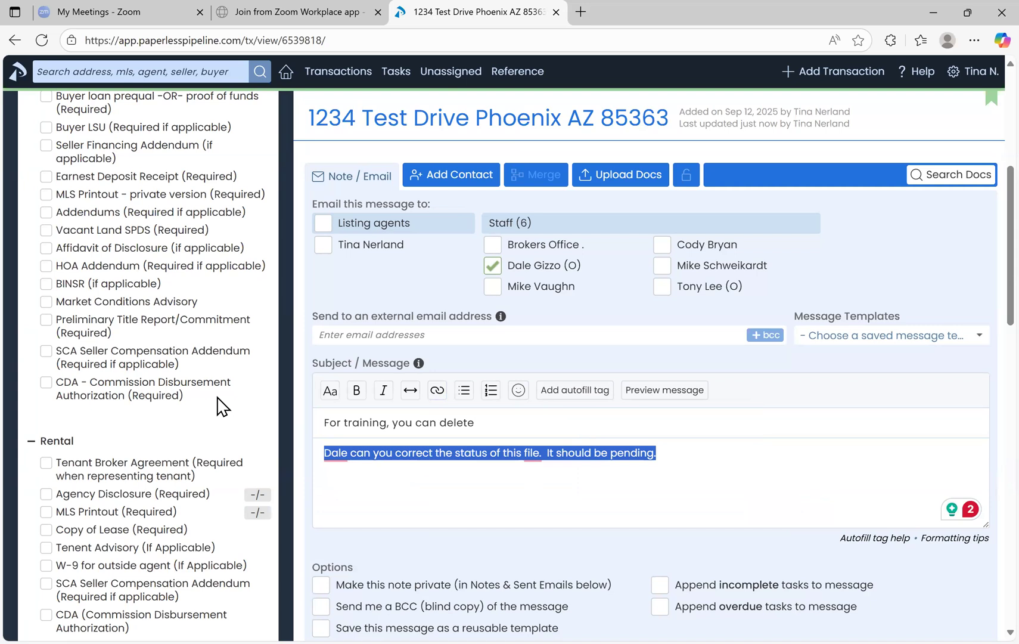
{"action": "key", "text": "BackSpace"}
{"action": "scroll", "coordinate": [868, 425], "scroll_direction": "up", "scroll_amount": 1}
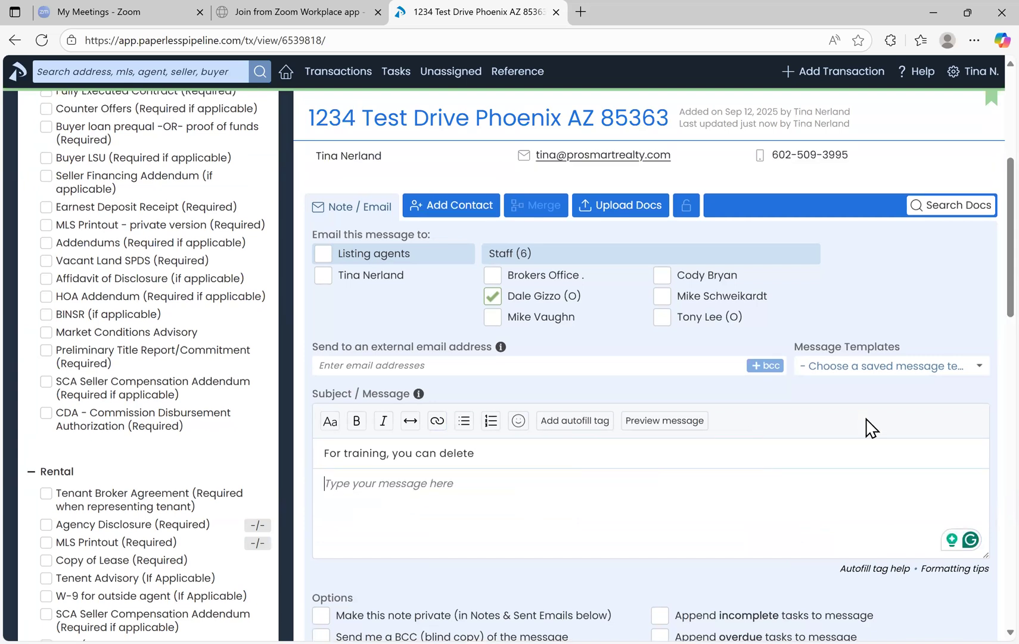
{"action": "scroll", "coordinate": [871, 427], "scroll_direction": "down", "scroll_amount": 2}
{"action": "left_click", "coordinate": [899, 574]}
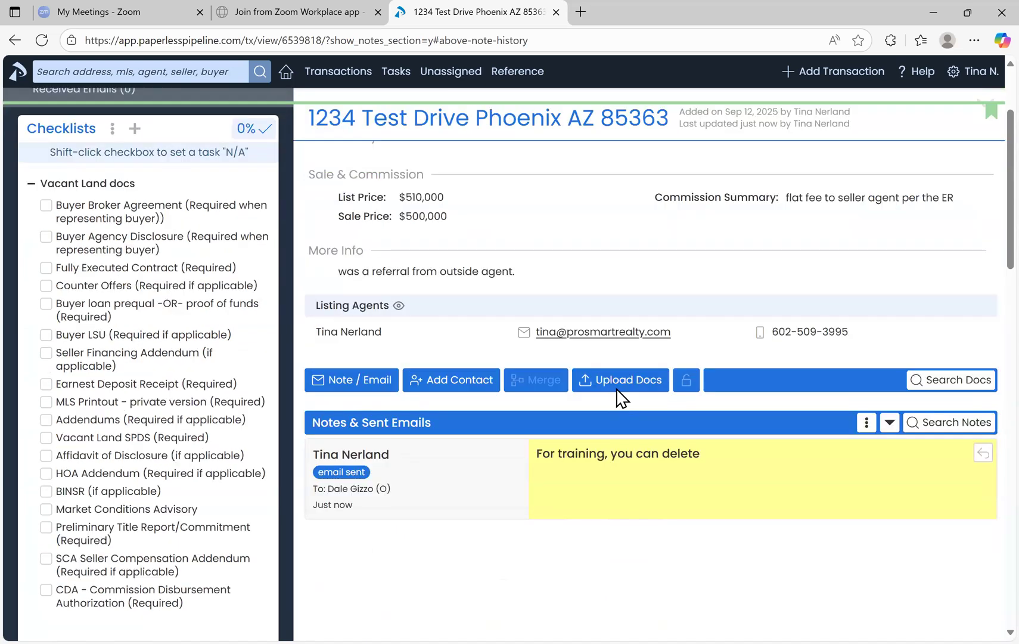
{"action": "scroll", "coordinate": [620, 399], "scroll_direction": "down", "scroll_amount": 1}
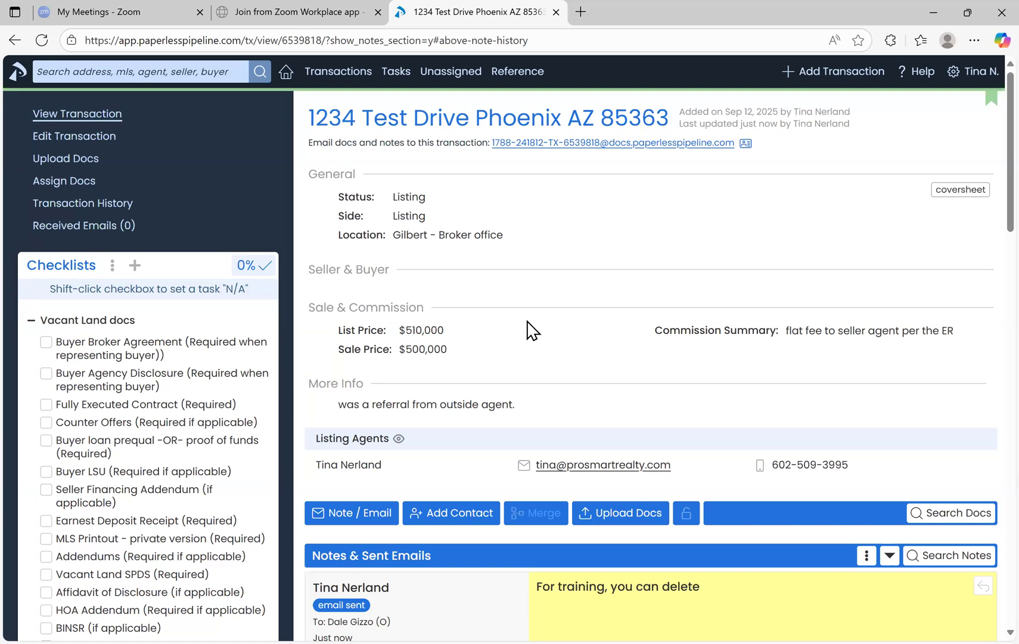
- Preview the CDA form in the company's reference documents and look through its fields
{"action": "left_click", "coordinate": [517, 75]}
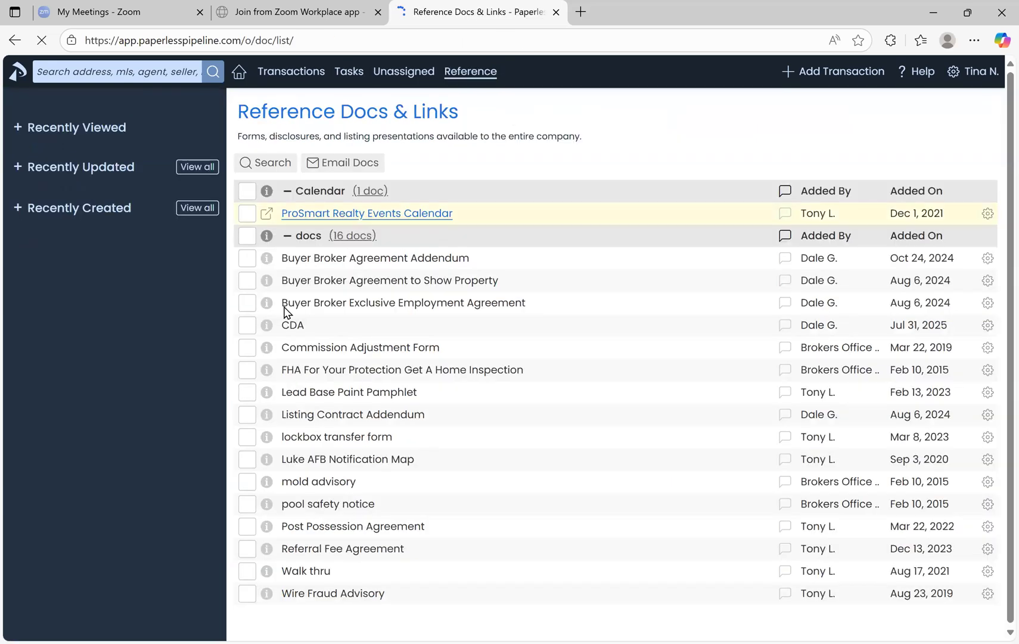
{"action": "left_click", "coordinate": [292, 325]}
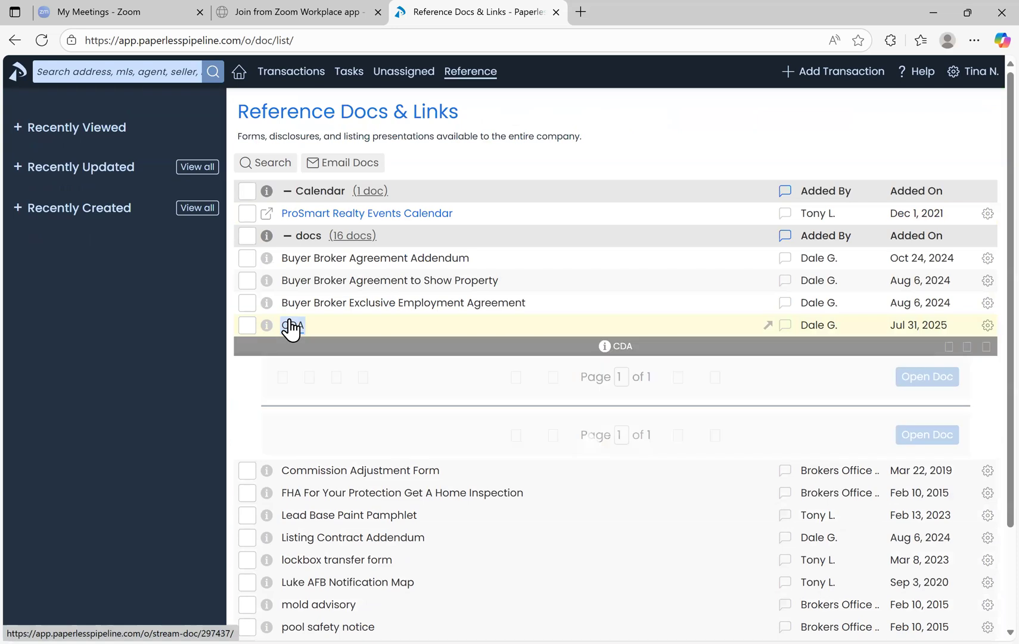
{"action": "scroll", "coordinate": [456, 325], "scroll_direction": "down", "scroll_amount": 5}
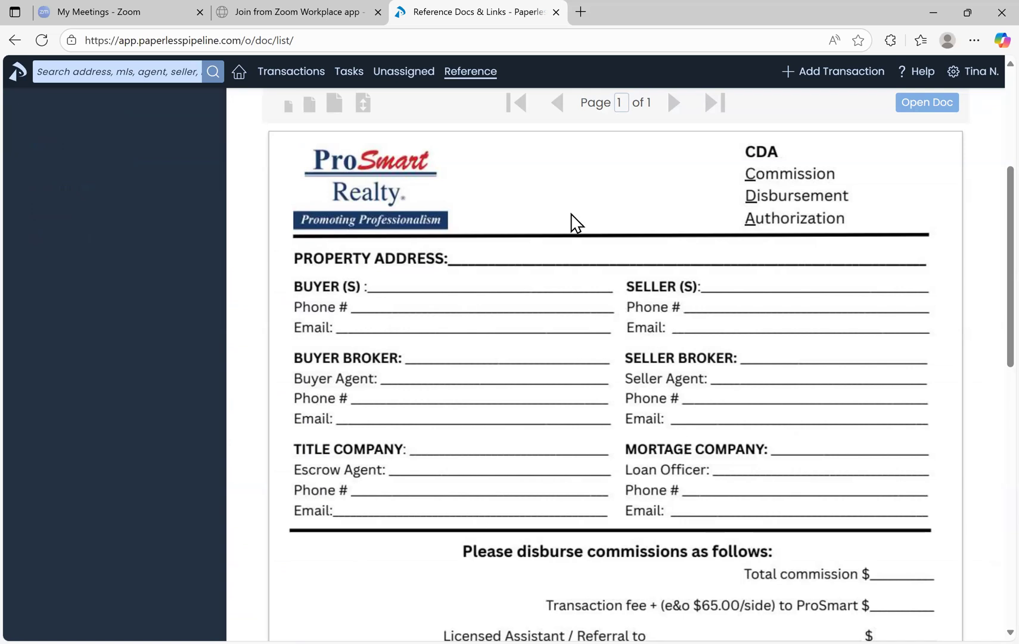
{"action": "scroll", "coordinate": [573, 221], "scroll_direction": "up", "scroll_amount": 3}
- Open the pending San Tan Valley transaction and review its contacts and uploaded documents
{"action": "left_click", "coordinate": [279, 73]}
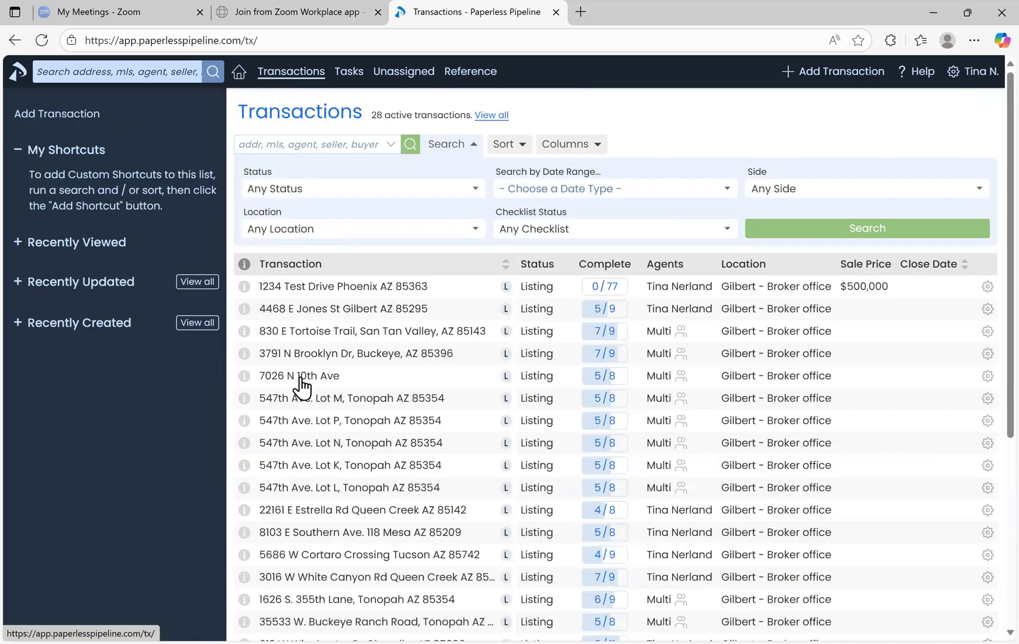
{"action": "scroll", "coordinate": [302, 386], "scroll_direction": "down", "scroll_amount": 3}
{"action": "scroll", "coordinate": [286, 477], "scroll_direction": "down", "scroll_amount": 2}
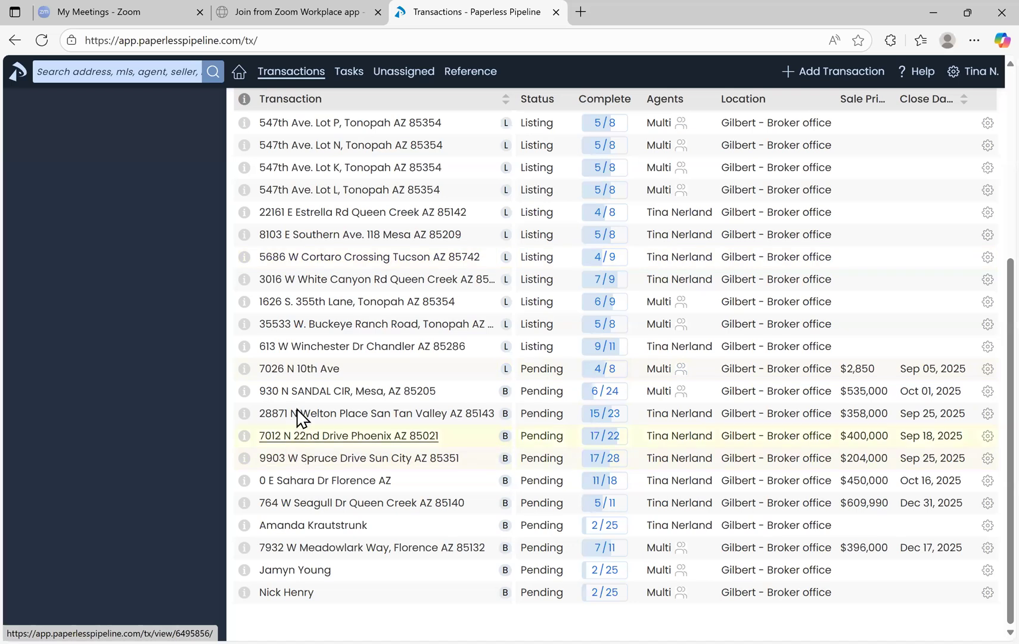
{"action": "left_click", "coordinate": [298, 417]}
{"action": "scroll", "coordinate": [655, 352], "scroll_direction": "down", "scroll_amount": 3}
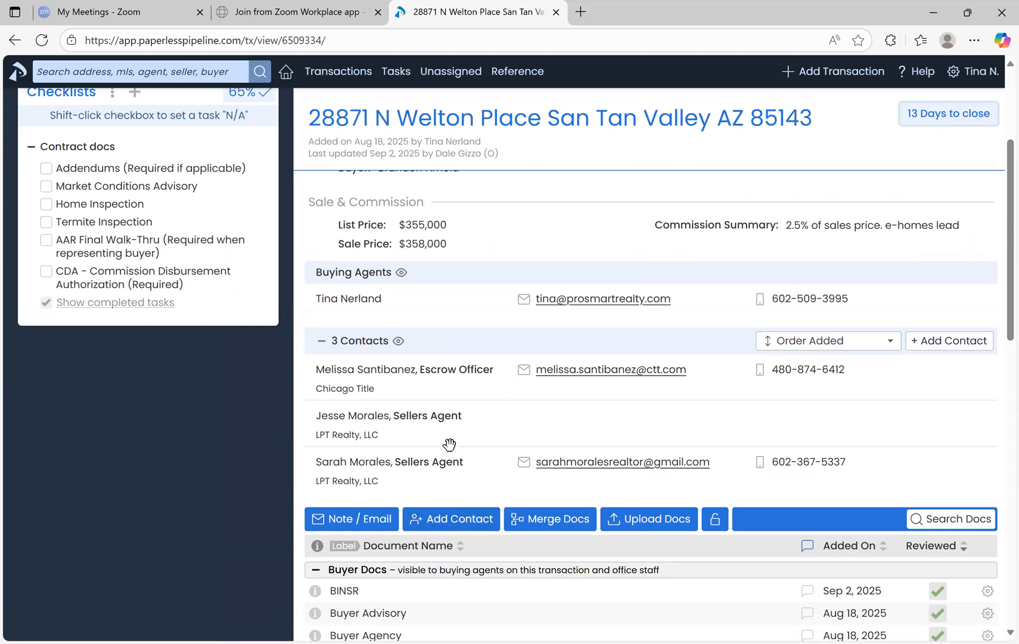
{"action": "scroll", "coordinate": [450, 417], "scroll_direction": "down", "scroll_amount": 2}
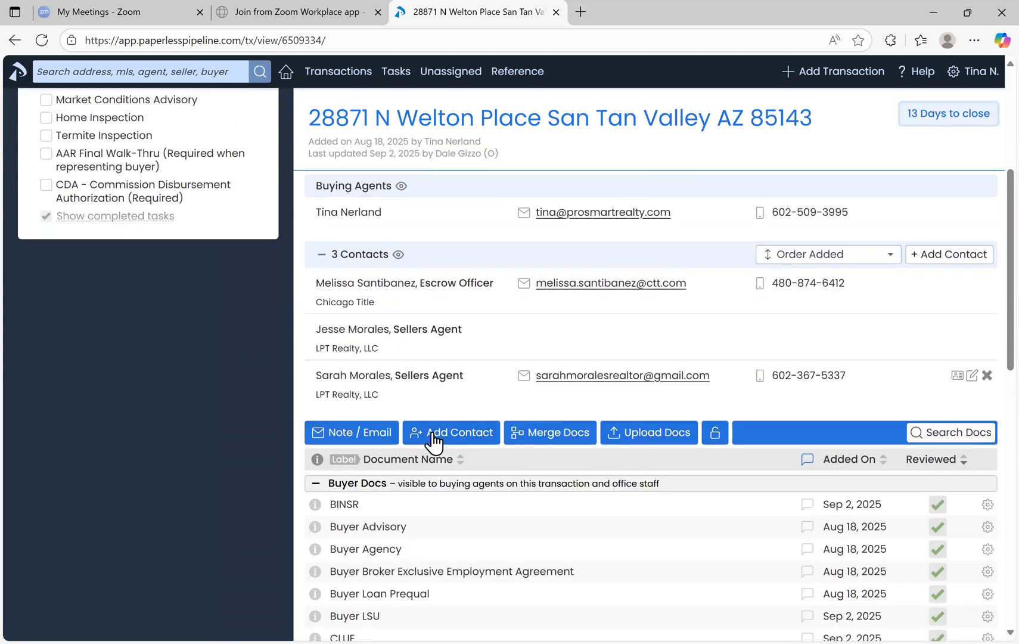
- Examine the new-contact form and its role choices on the San Tan Valley transaction, leaving the form blank
{"action": "left_click", "coordinate": [434, 441]}
{"action": "left_click", "coordinate": [353, 487]}
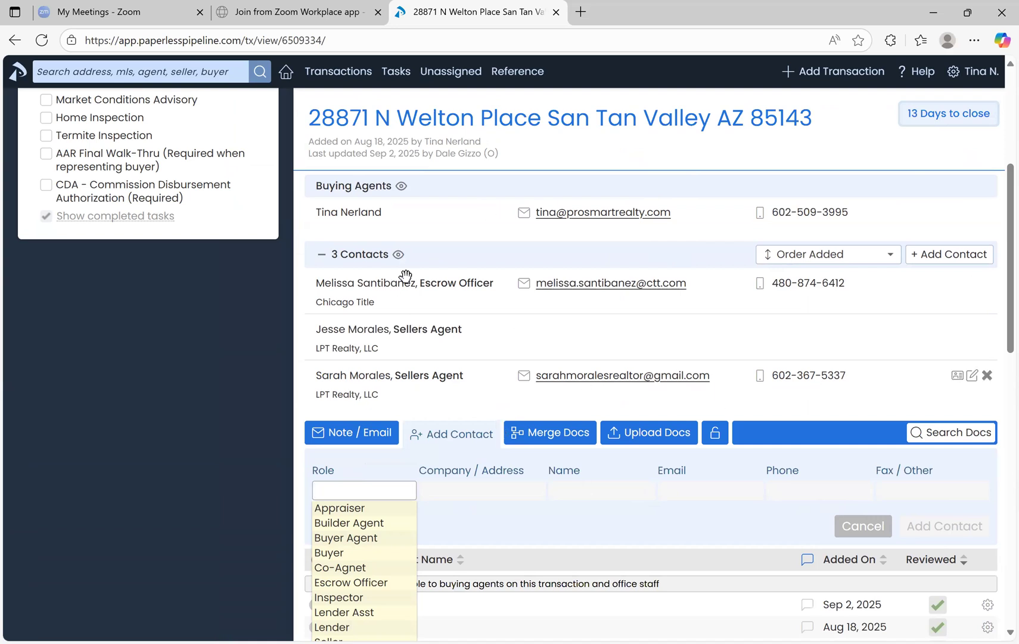
{"action": "right_click", "coordinate": [433, 399]}
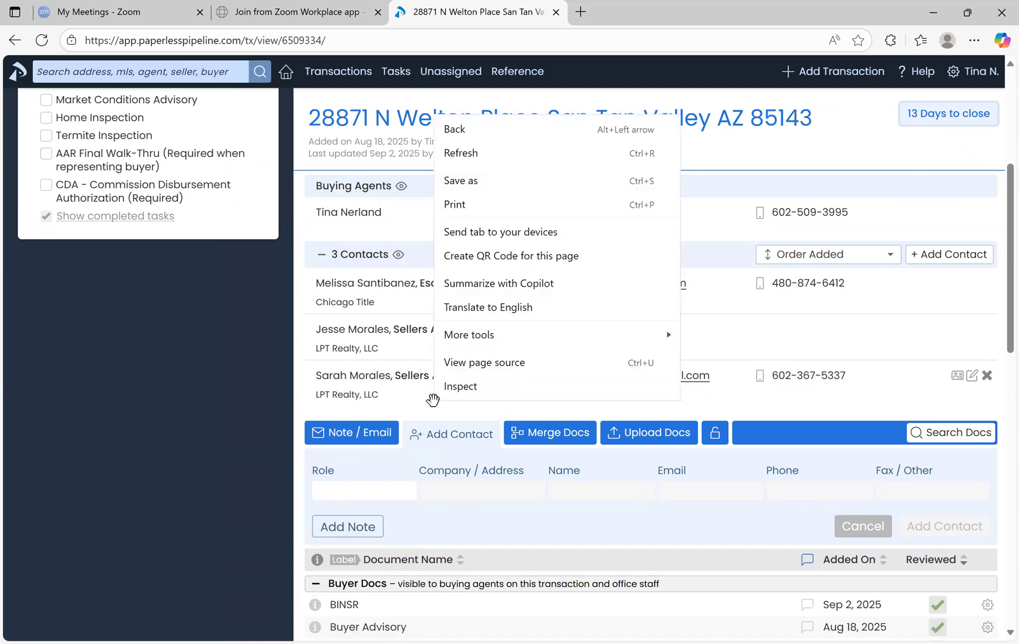
{"action": "left_click", "coordinate": [296, 389]}
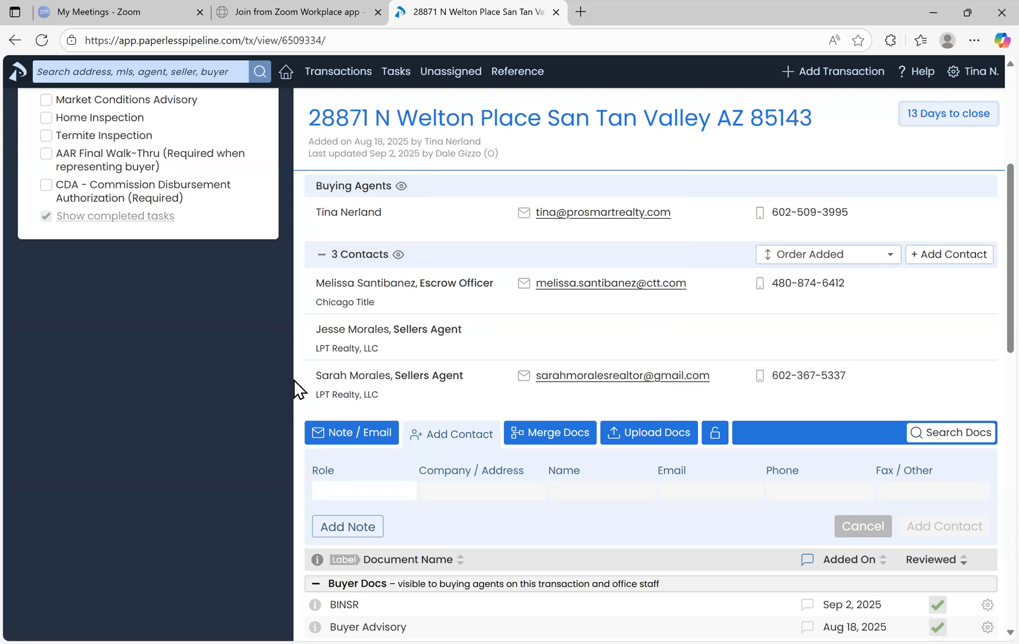
{"action": "scroll", "coordinate": [436, 350], "scroll_direction": "up", "scroll_amount": 5}
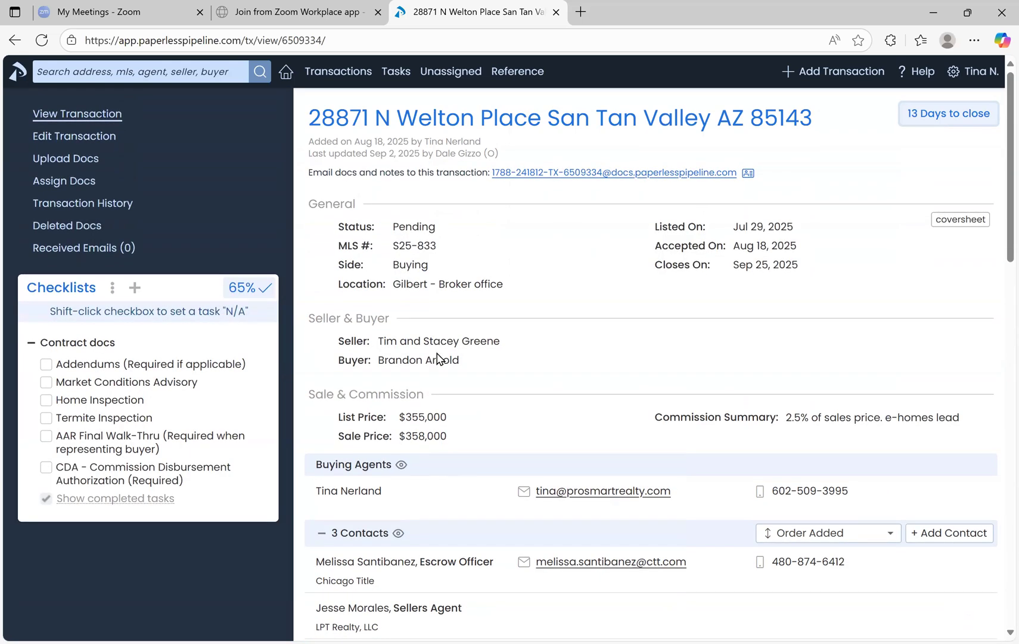
- Return to the Test Drive transaction and open its document upload page
{"action": "left_click", "coordinate": [344, 79]}
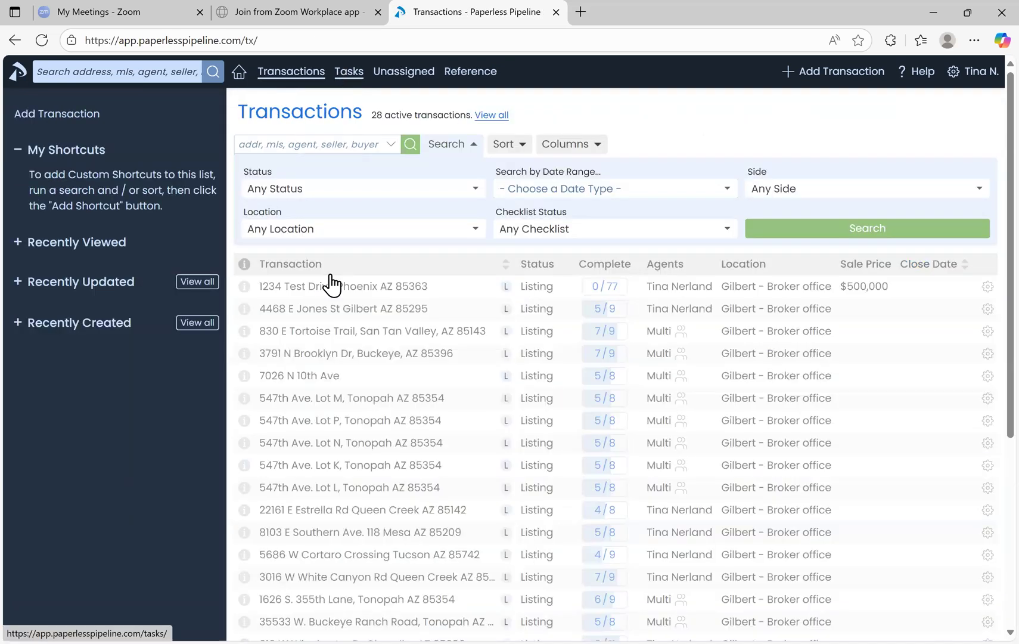
{"action": "left_click", "coordinate": [321, 291]}
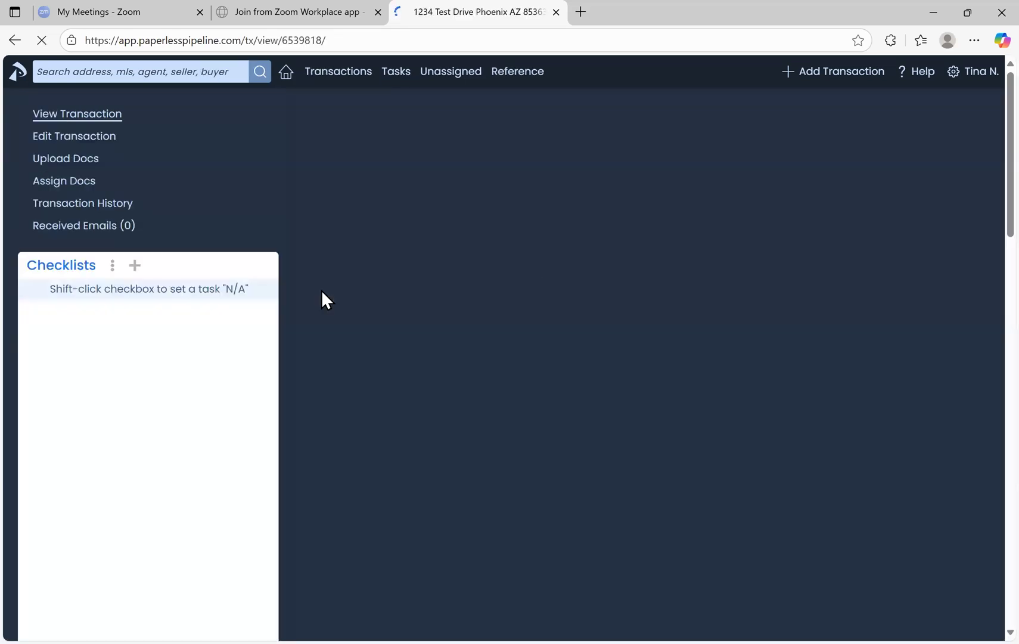
{"action": "scroll", "coordinate": [554, 274], "scroll_direction": "down", "scroll_amount": 2}
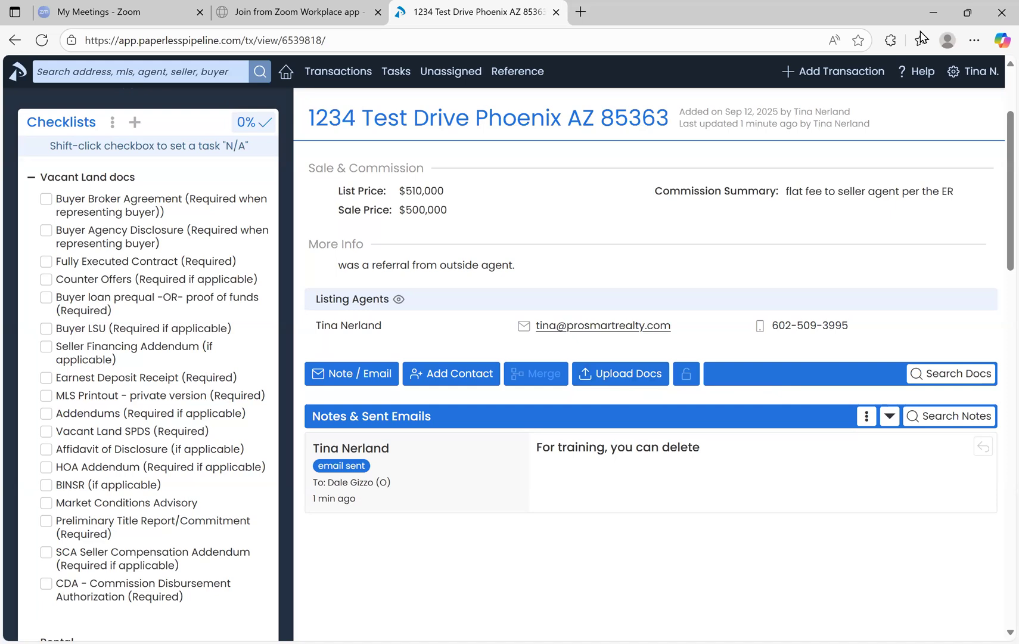
{"action": "left_click", "coordinate": [623, 381]}
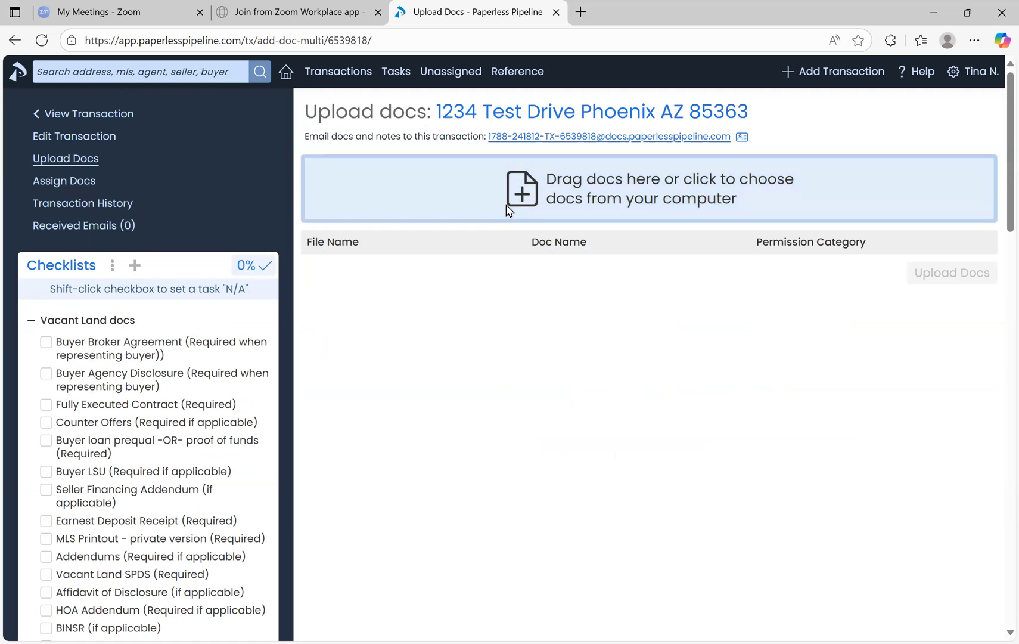
- Open the file chooser for the document upload and browse to the ProSmart Realty folder on the Desktop
{"action": "left_click", "coordinate": [435, 189]}
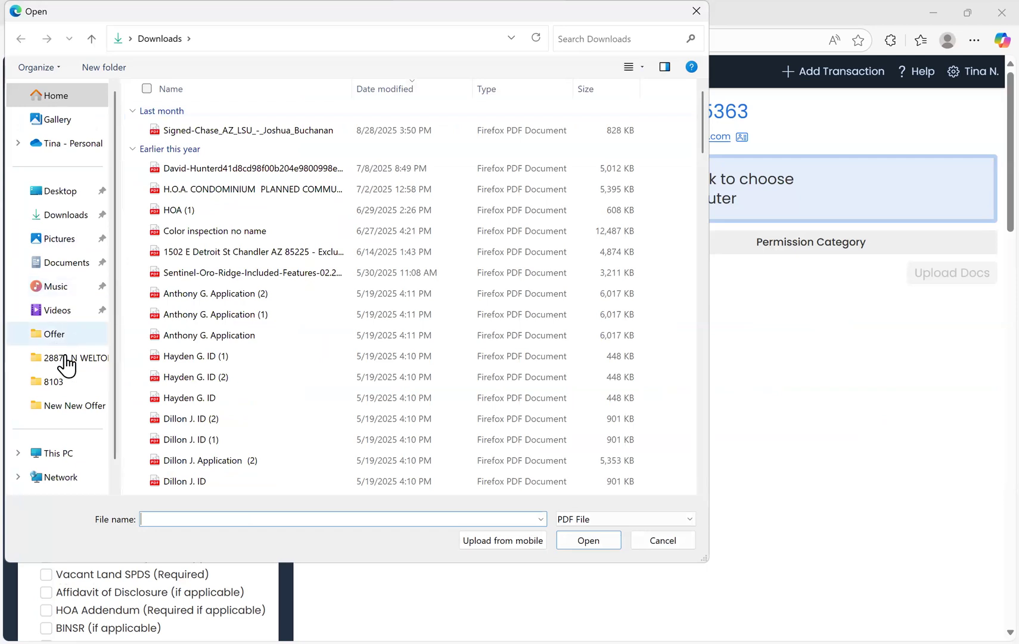
{"action": "left_click", "coordinate": [54, 191]}
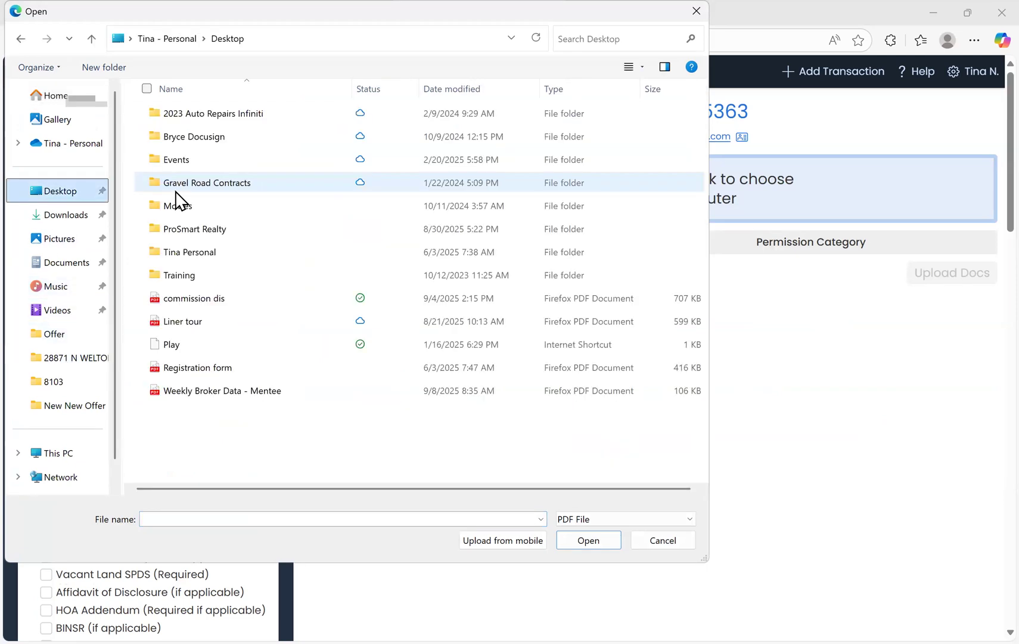
{"action": "double_click", "coordinate": [181, 226]}
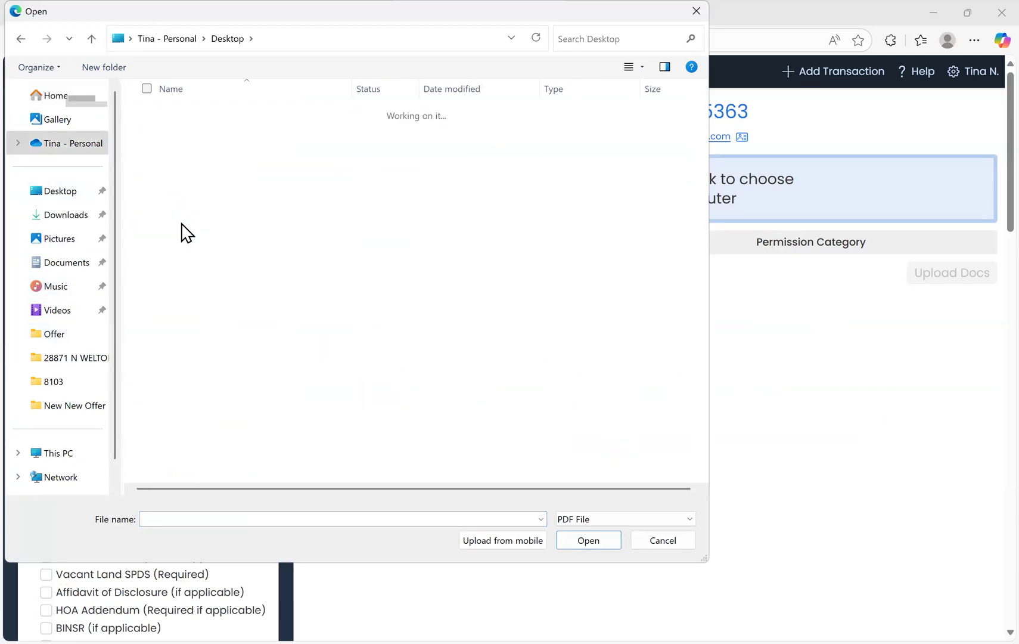
{"action": "scroll", "coordinate": [230, 377], "scroll_direction": "down", "scroll_amount": 9}
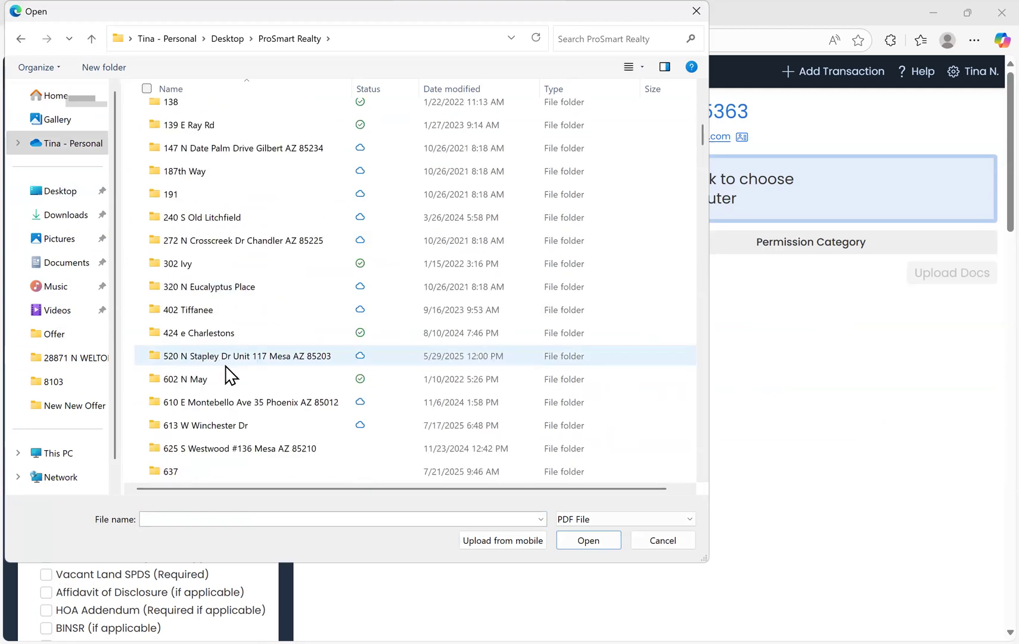
{"action": "scroll", "coordinate": [230, 376], "scroll_direction": "down", "scroll_amount": 4}
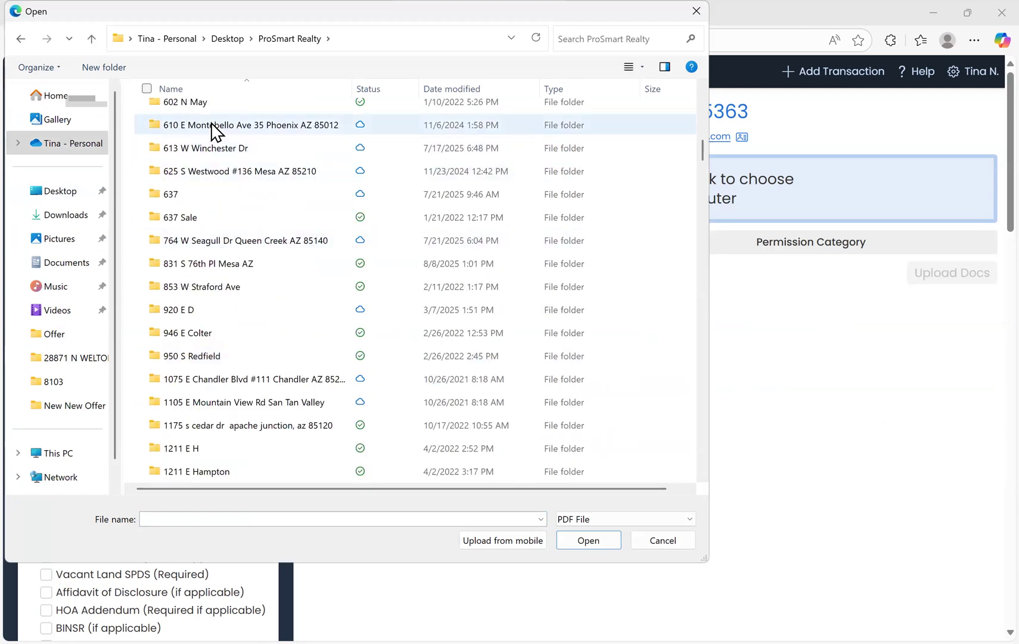
{"action": "scroll", "coordinate": [214, 128], "scroll_direction": "up", "scroll_amount": 2}
{"action": "double_click", "coordinate": [208, 178]}
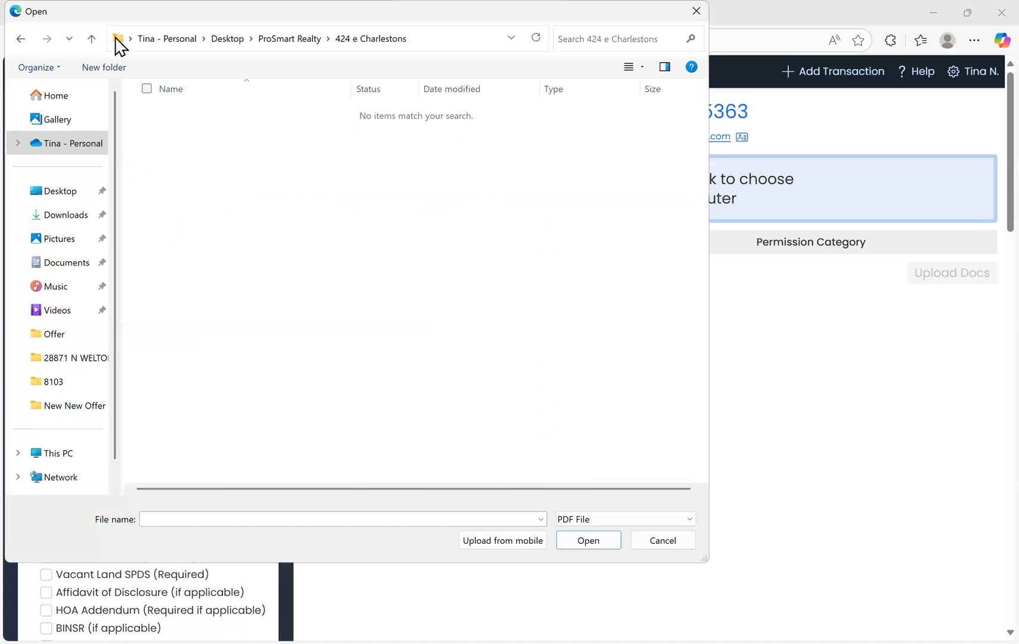
{"action": "left_click", "coordinate": [21, 38]}
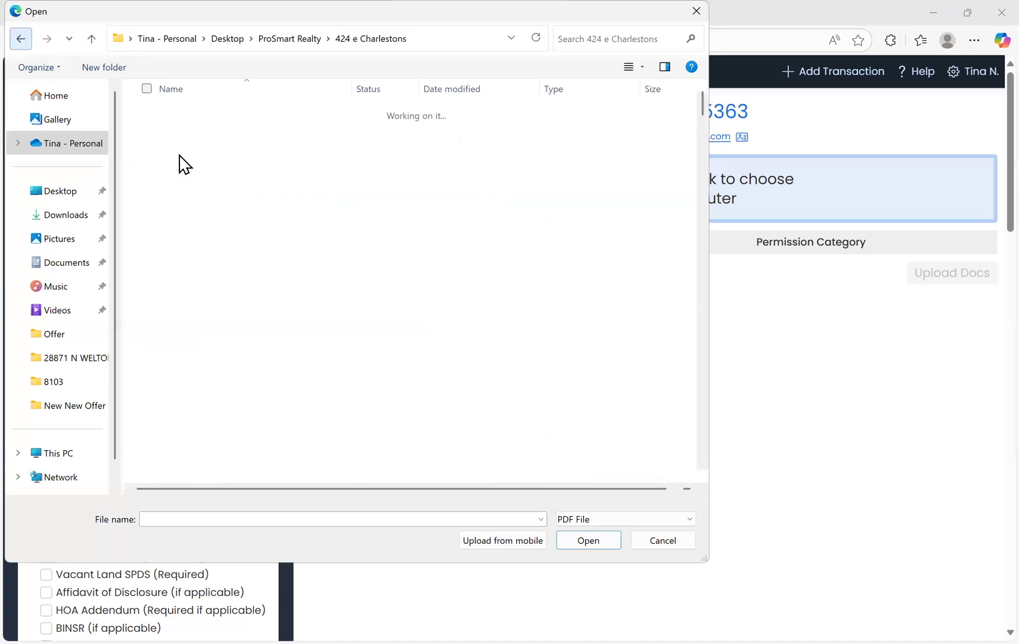
- Add all PDFs in the Stapley property folder, from Agency to Wire, to the upload list
{"action": "scroll", "coordinate": [211, 426], "scroll_direction": "down", "scroll_amount": 1}
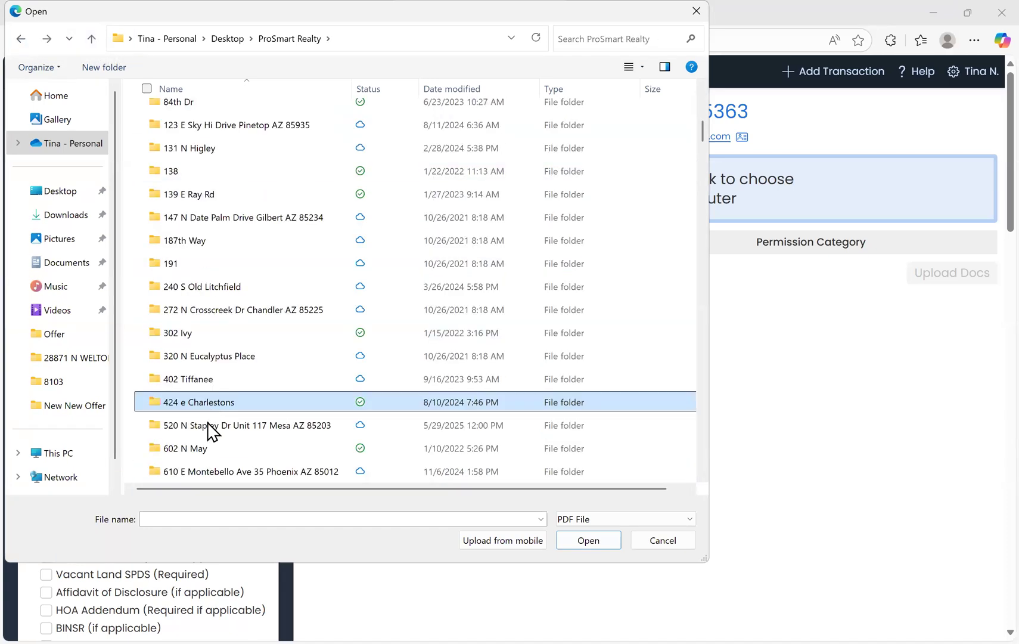
{"action": "double_click", "coordinate": [211, 427]}
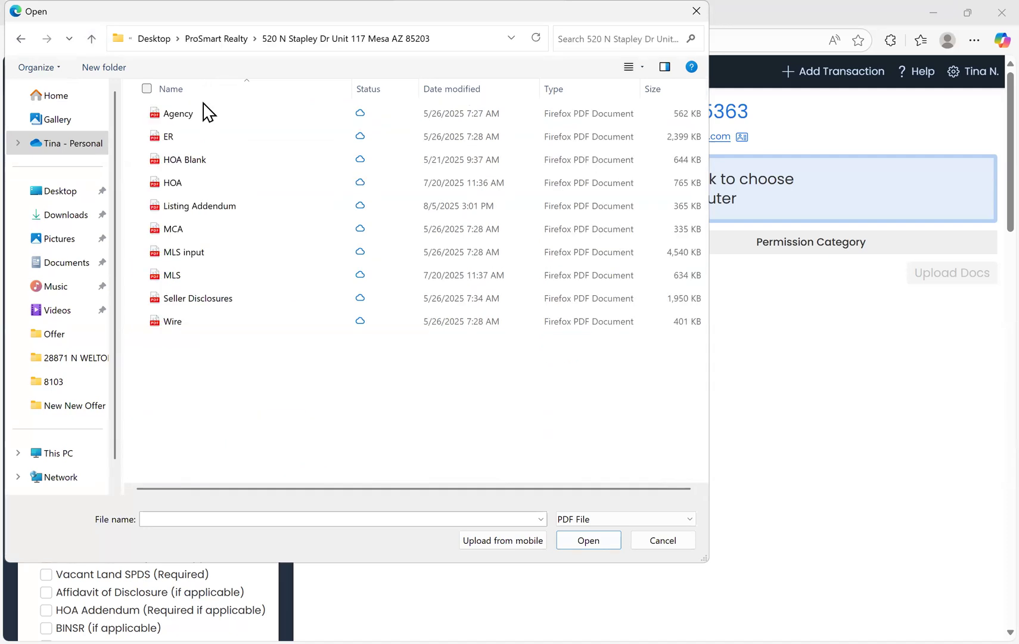
{"action": "left_click", "coordinate": [205, 114]}
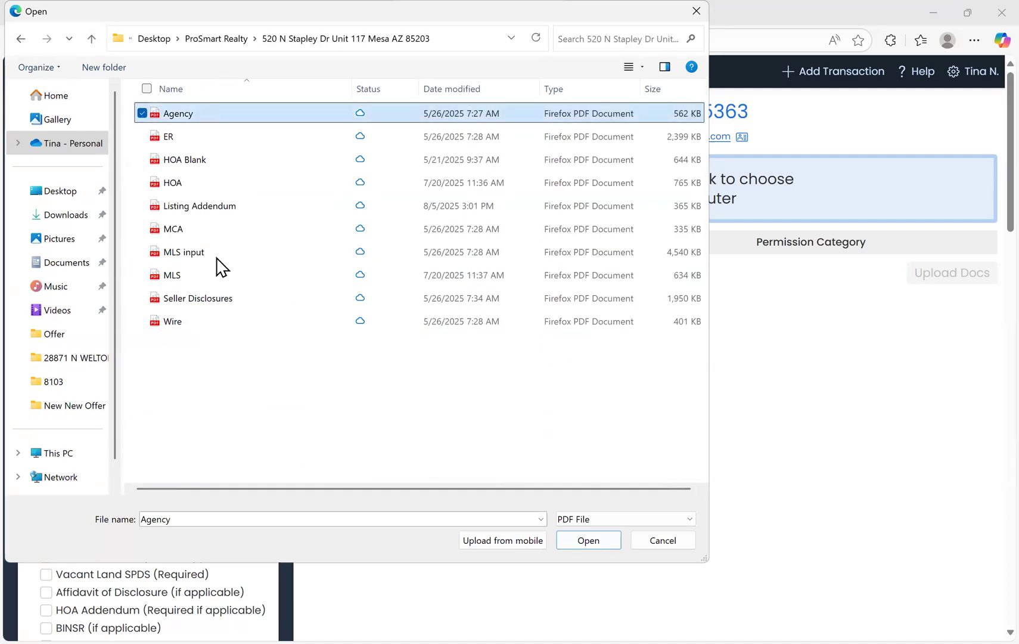
{"action": "left_click", "coordinate": [212, 322], "text": "shift"}
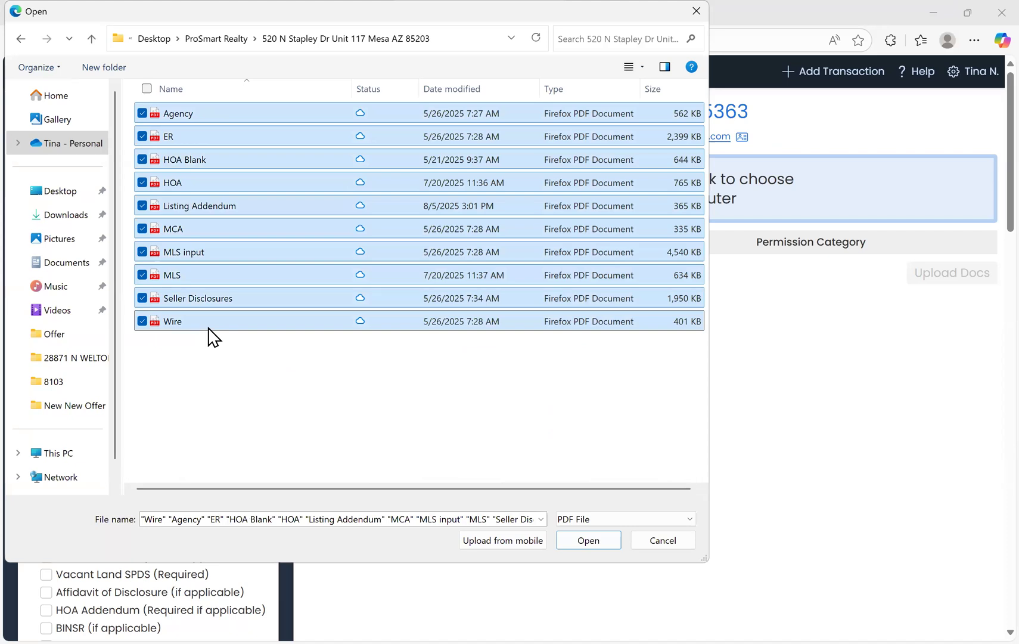
{"action": "left_click", "coordinate": [589, 540]}
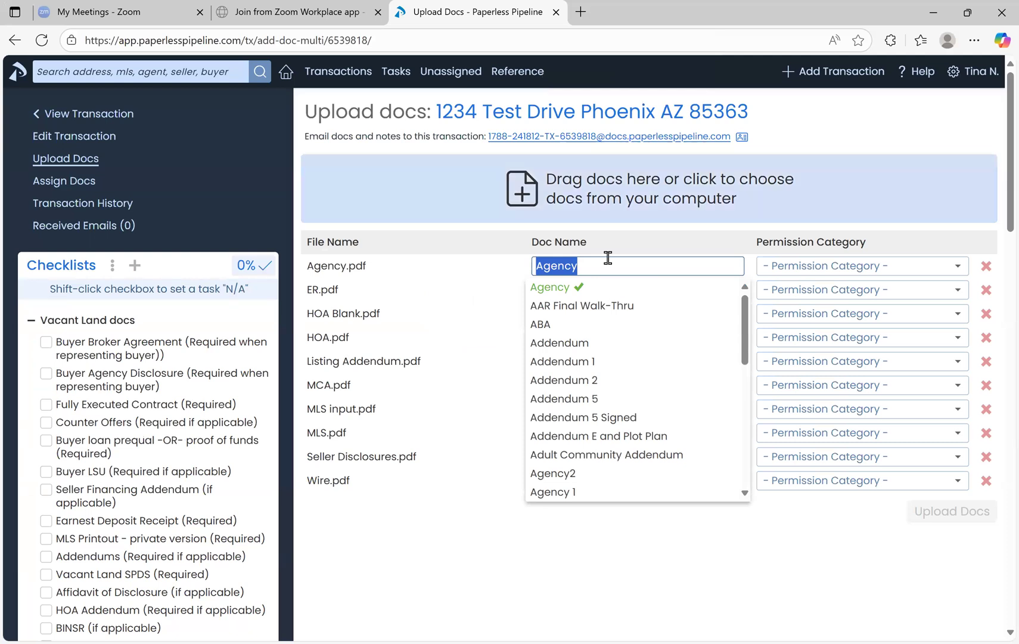
- Look through the transaction's checklists down to the required items under Listing Docs
{"action": "left_click", "coordinate": [120, 381]}
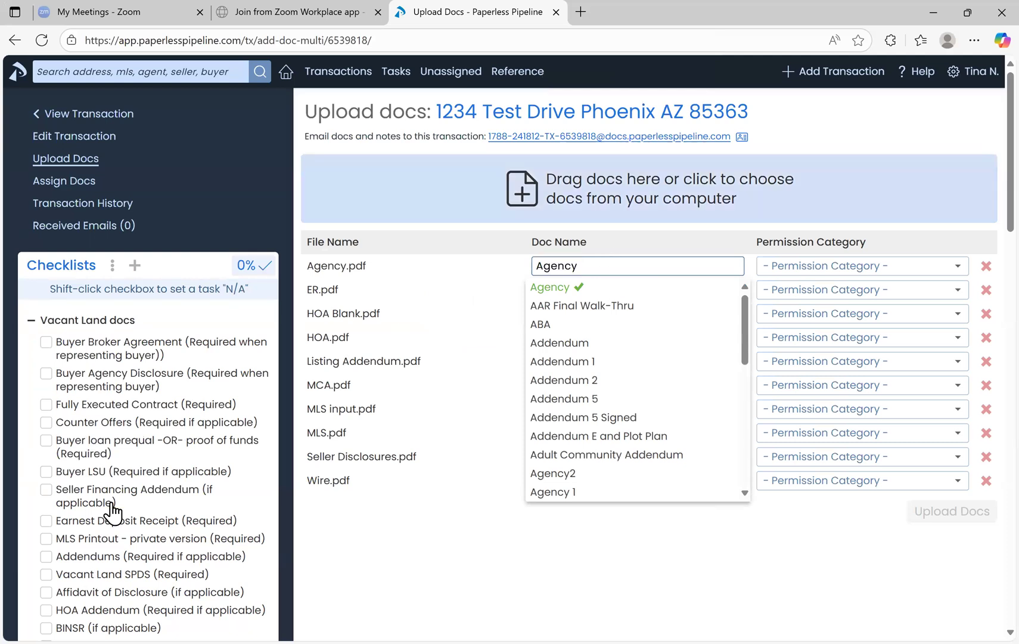
{"action": "scroll", "coordinate": [113, 508], "scroll_direction": "down", "scroll_amount": 4}
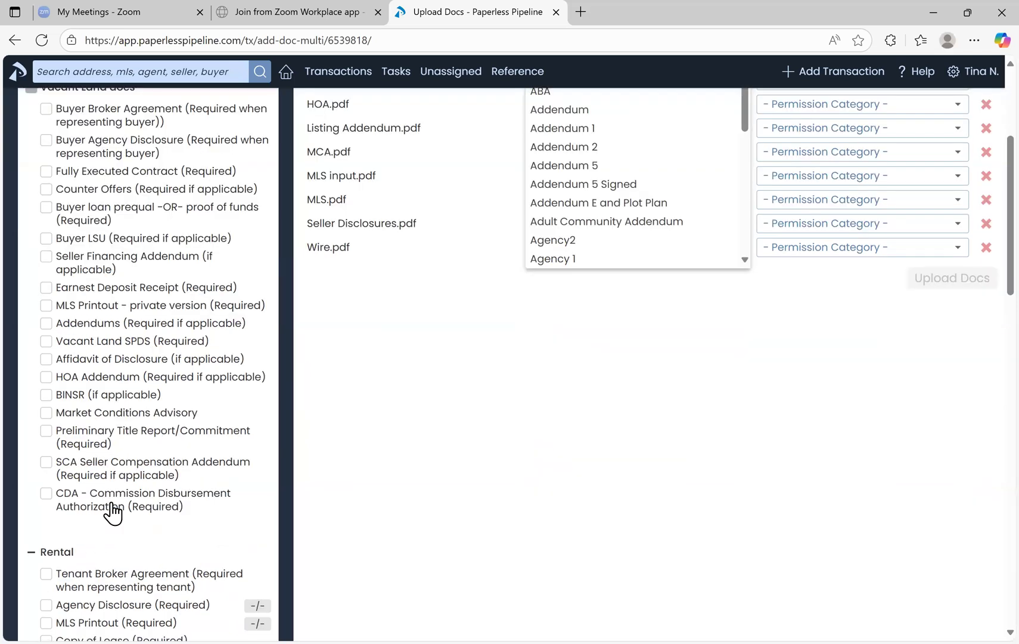
{"action": "scroll", "coordinate": [113, 513], "scroll_direction": "down", "scroll_amount": 3}
{"action": "scroll", "coordinate": [113, 513], "scroll_direction": "down", "scroll_amount": 6}
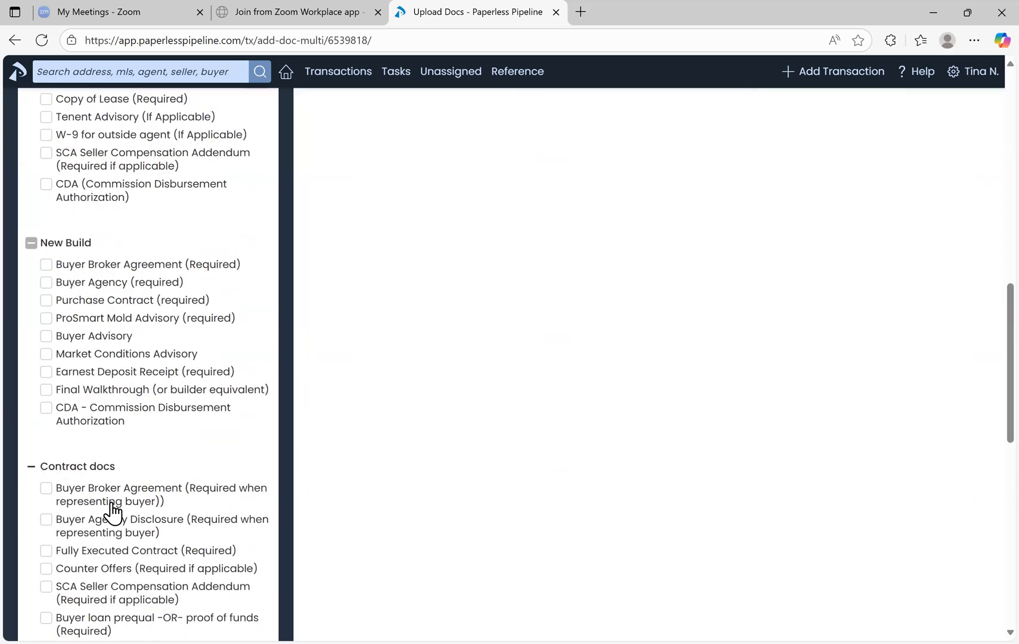
{"action": "scroll", "coordinate": [112, 512], "scroll_direction": "down", "scroll_amount": 9}
{"action": "scroll", "coordinate": [83, 441], "scroll_direction": "down", "scroll_amount": 2}
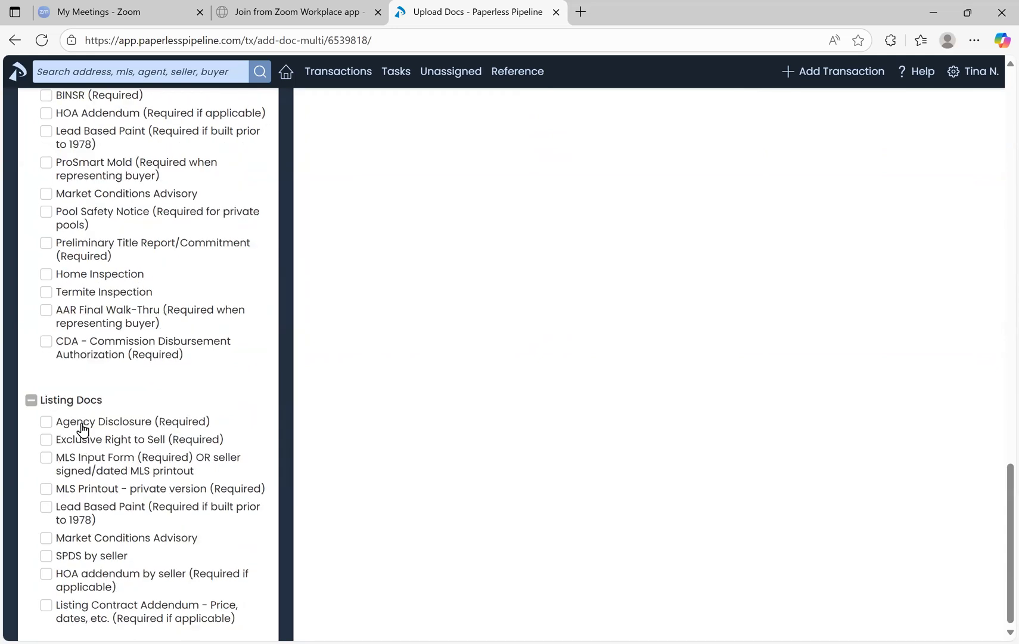
{"action": "scroll", "coordinate": [87, 442], "scroll_direction": "down", "scroll_amount": 1}
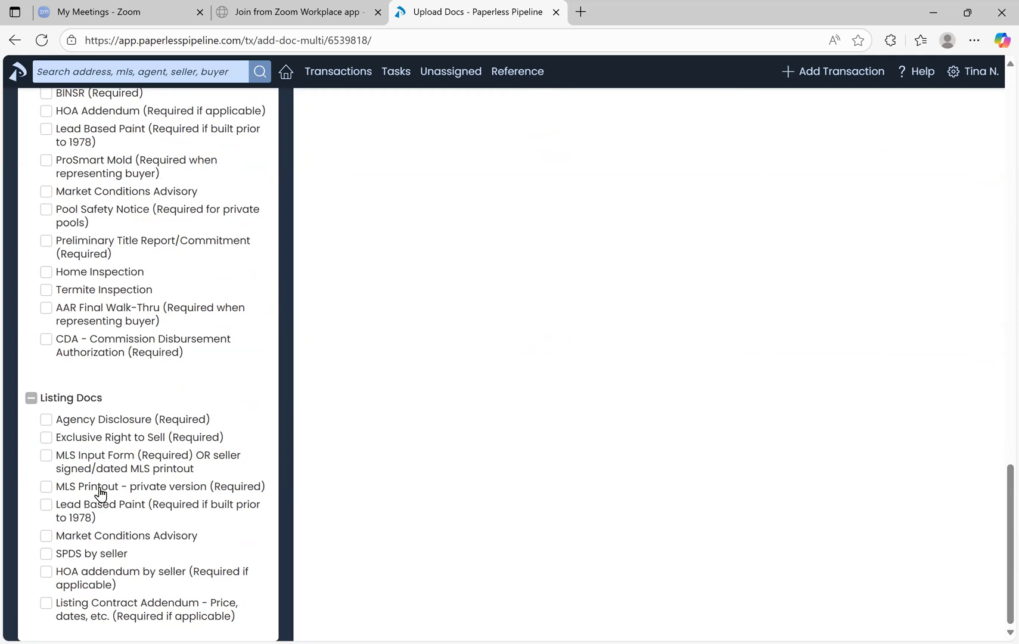
- Collapse the Contract docs, New Build, Rental and Vacant Land docs checklists, leaving Listing Docs expanded
{"action": "scroll", "coordinate": [100, 493], "scroll_direction": "up", "scroll_amount": 7}
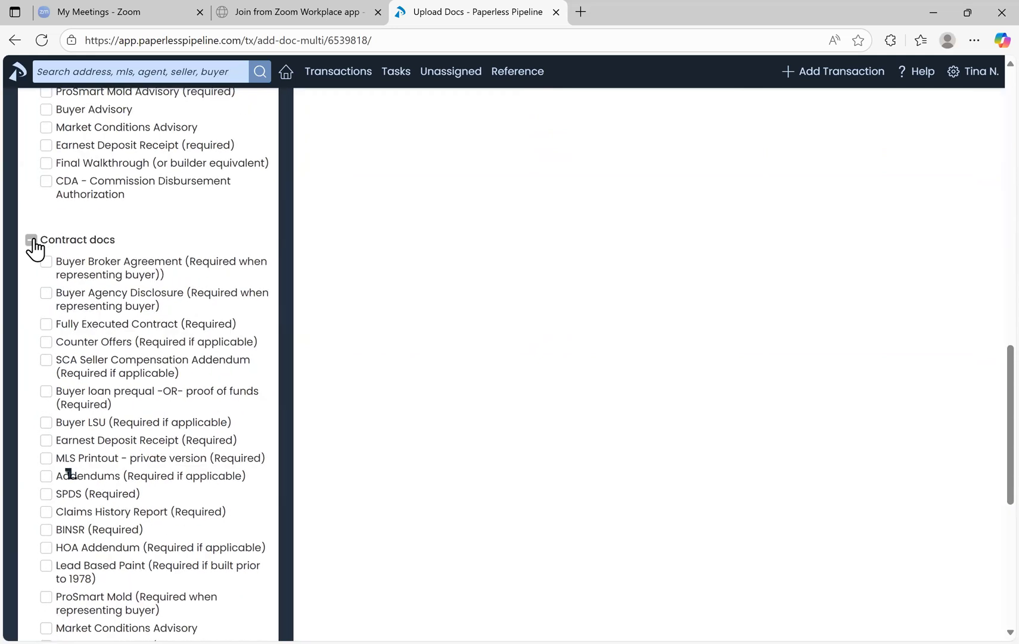
{"action": "left_click", "coordinate": [31, 239]}
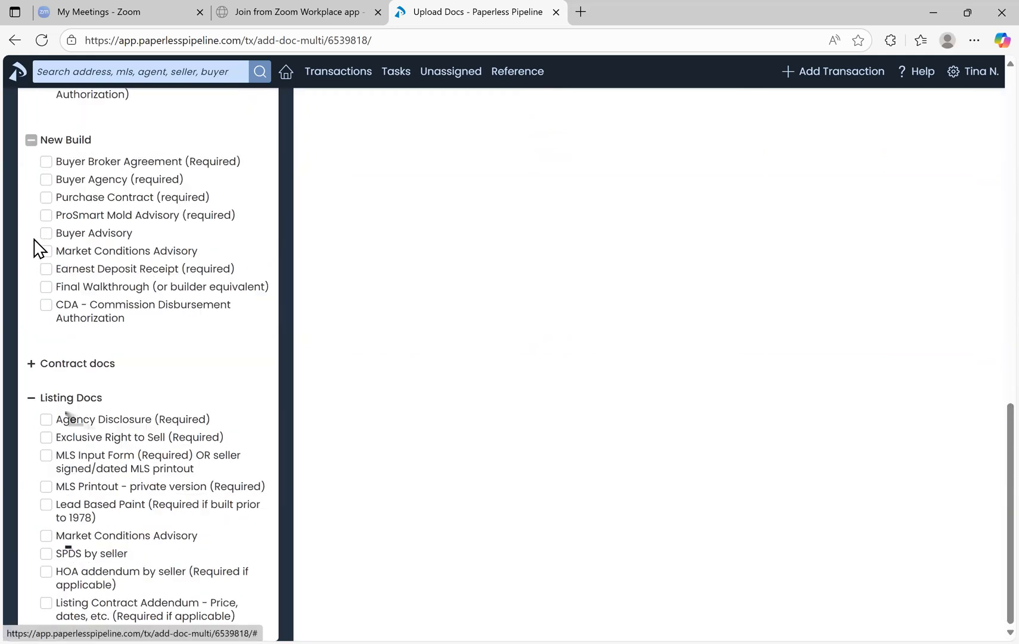
{"action": "left_click", "coordinate": [30, 140]}
{"action": "left_click", "coordinate": [33, 100]}
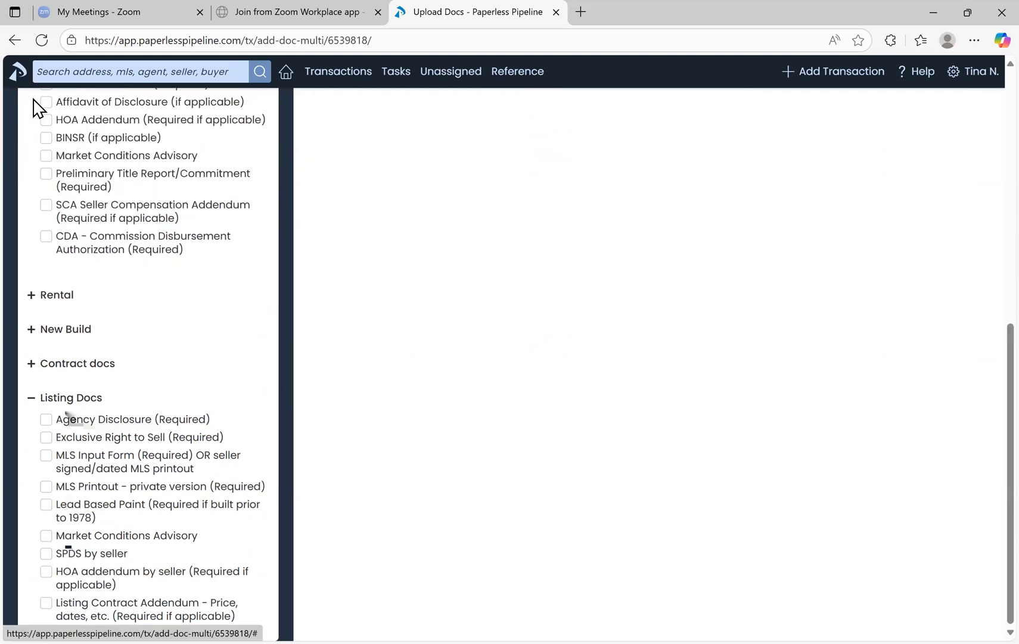
{"action": "scroll", "coordinate": [69, 275], "scroll_direction": "up", "scroll_amount": 1}
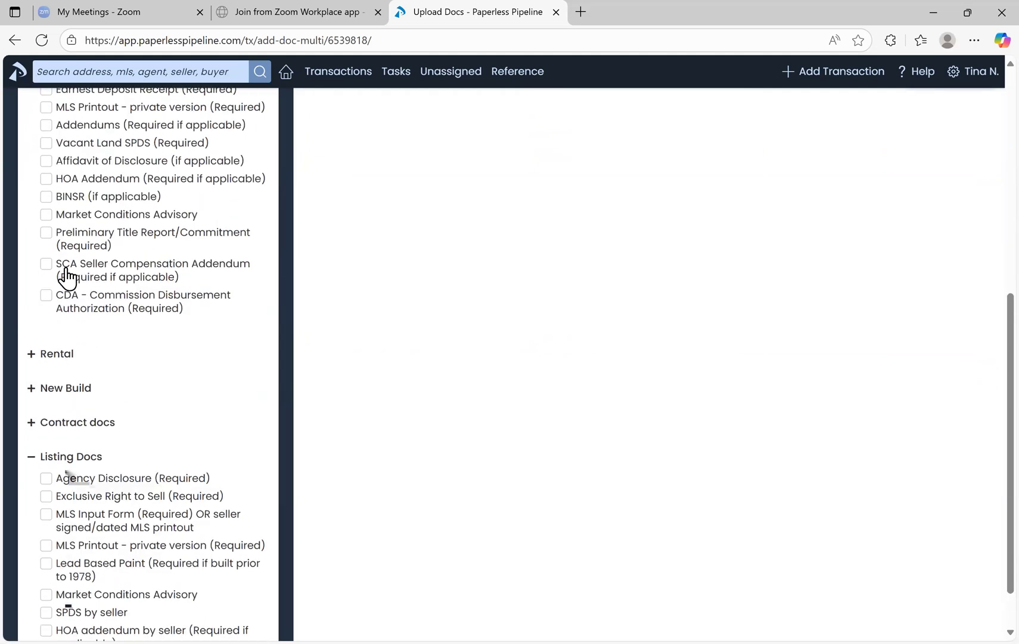
{"action": "scroll", "coordinate": [68, 276], "scroll_direction": "up", "scroll_amount": 5}
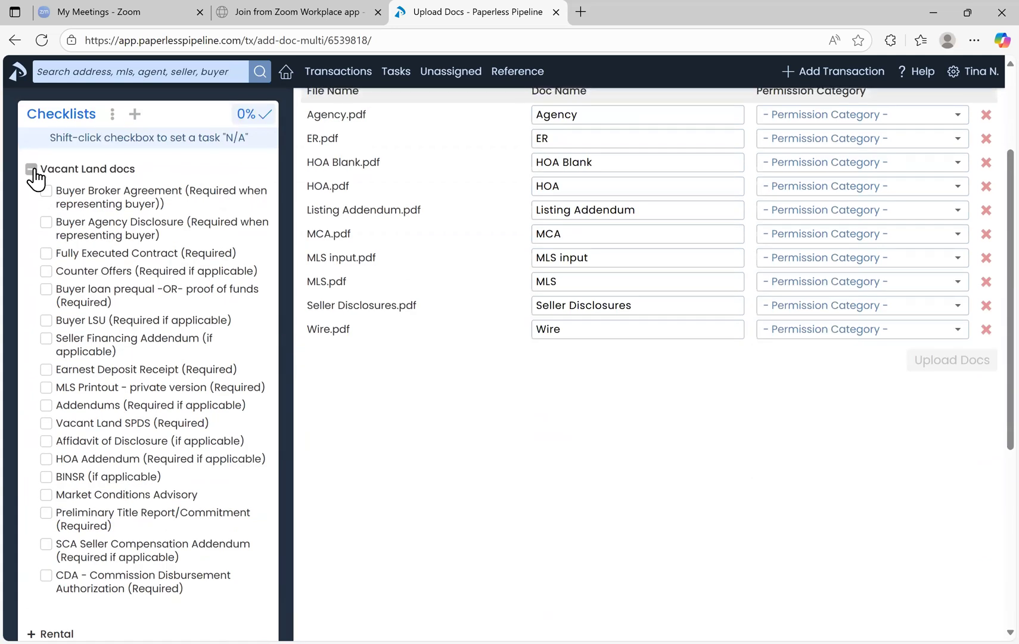
{"action": "left_click", "coordinate": [33, 170]}
{"action": "scroll", "coordinate": [576, 273], "scroll_direction": "down", "scroll_amount": 1}
{"action": "scroll", "coordinate": [576, 273], "scroll_direction": "up", "scroll_amount": 1}
- Set the document name of Agency.pdf to Agency Disclosure and that of ER.pdf to Exclusive Right to Sell
{"action": "left_click", "coordinate": [621, 210]}
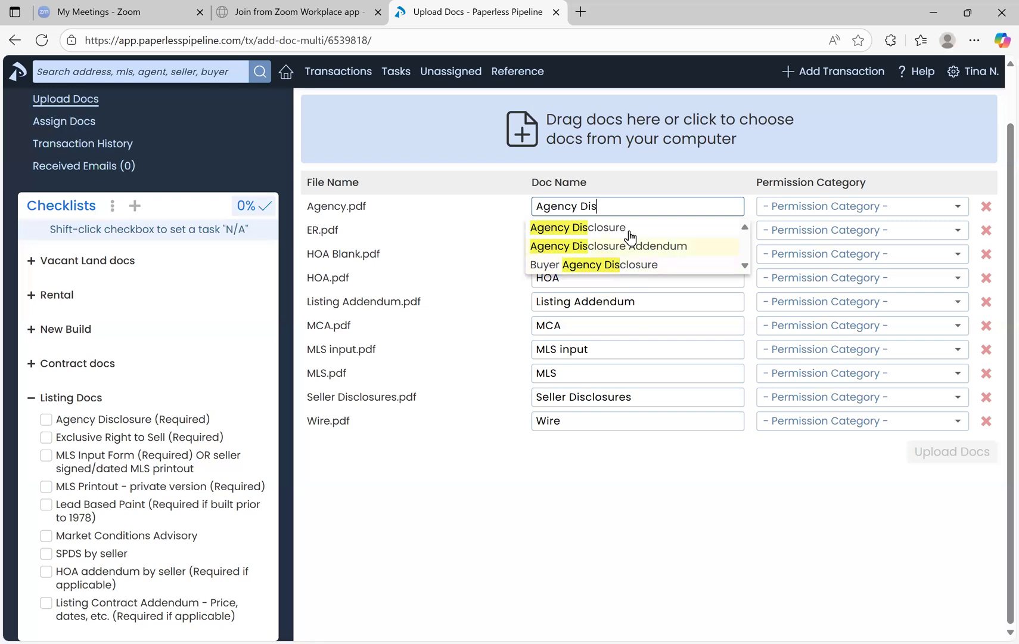
{"action": "left_click", "coordinate": [630, 229]}
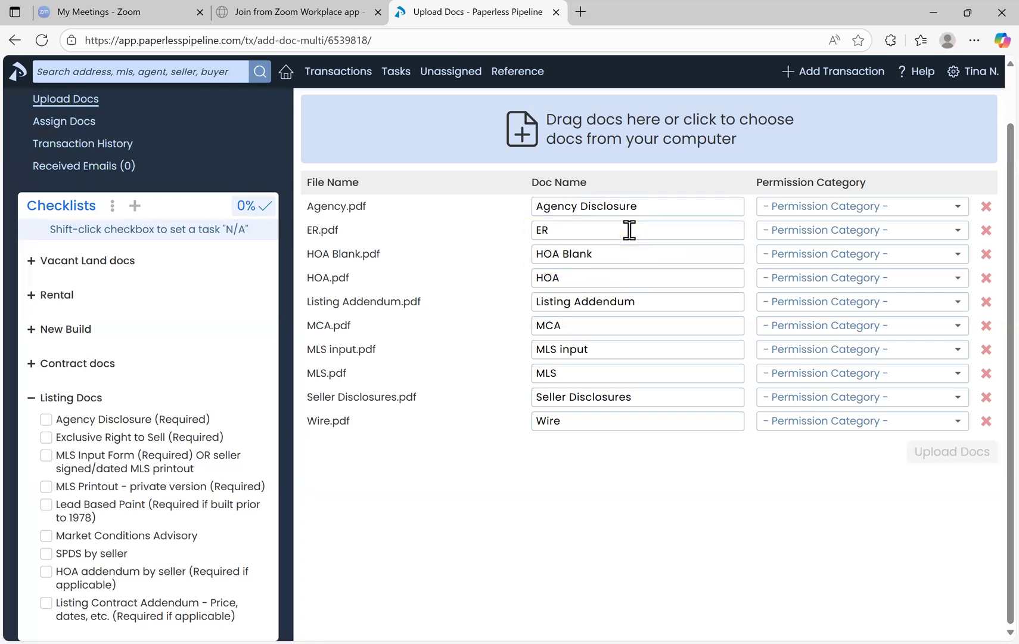
{"action": "key", "text": "Tab"}
{"action": "type", "text": "Ex"}
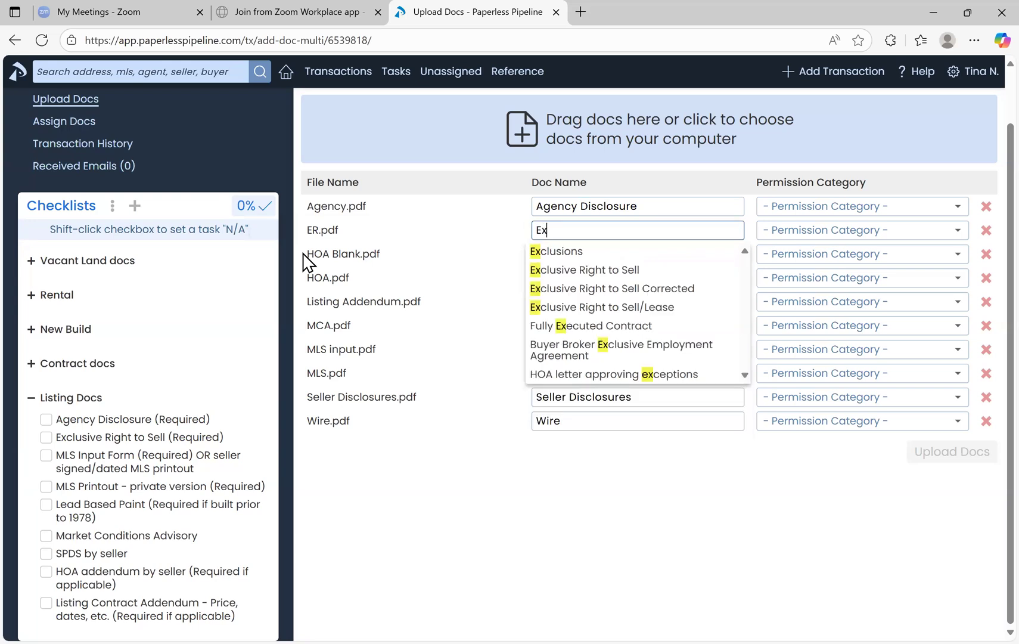
{"action": "left_click", "coordinate": [590, 270]}
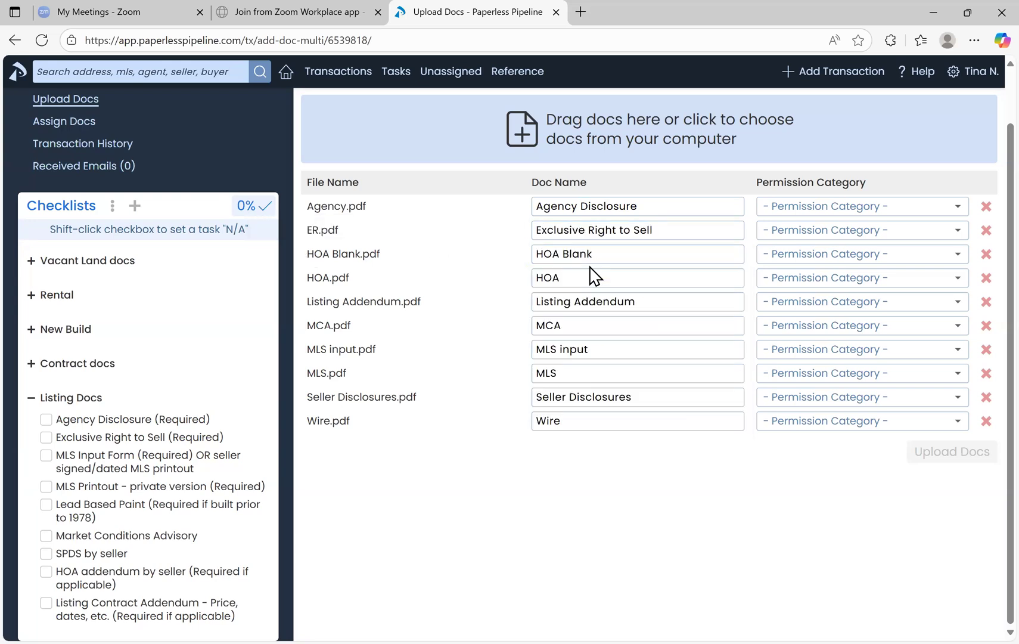
- Set the document name of HOA Blank.pdf to HOA Addendum
{"action": "left_click_drag", "start_coordinate": [624, 259], "coordinate": [488, 279]}
{"action": "type", "text": "s"}
{"action": "key", "text": "BackSpace"}
{"action": "type", "text": "HOA"}
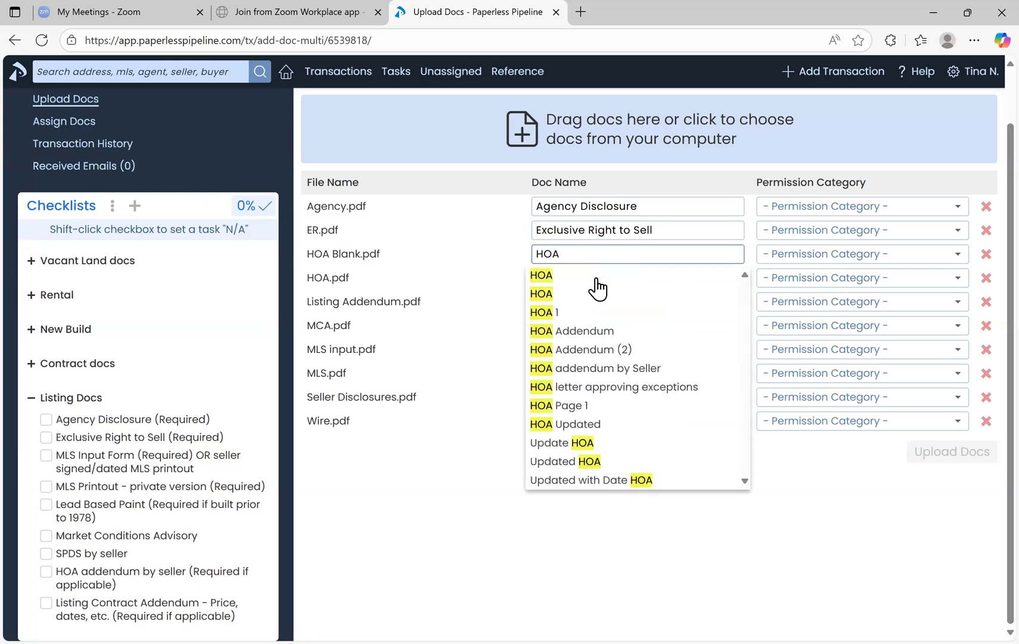
{"action": "left_click", "coordinate": [607, 329]}
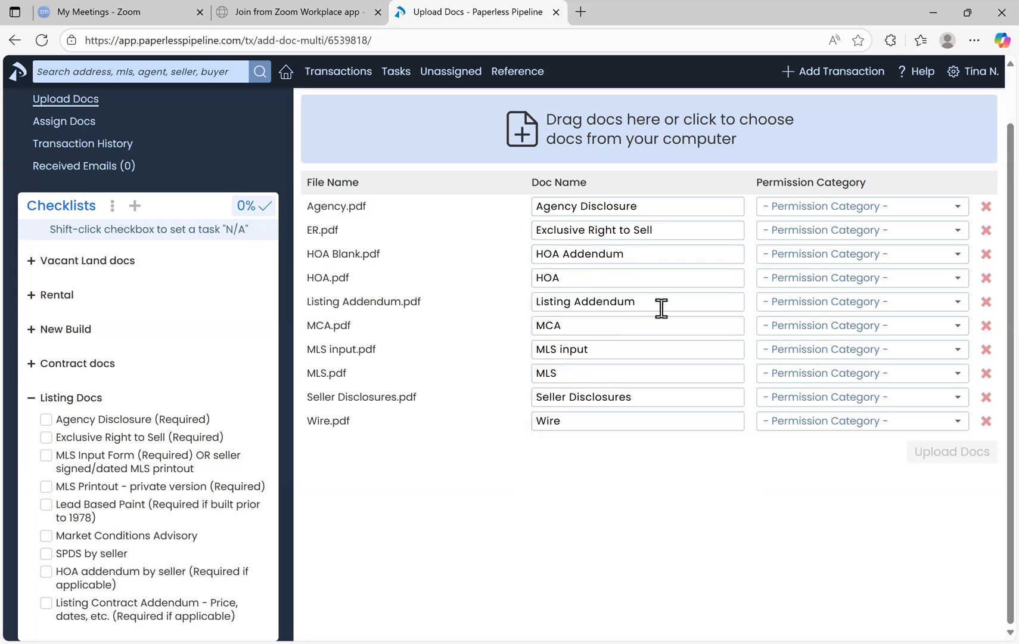
- Set the document name of MCA.pdf to Market Conditions Advisory
{"action": "left_click_drag", "start_coordinate": [586, 325], "coordinate": [462, 335]}
{"action": "type", "text": "M"}
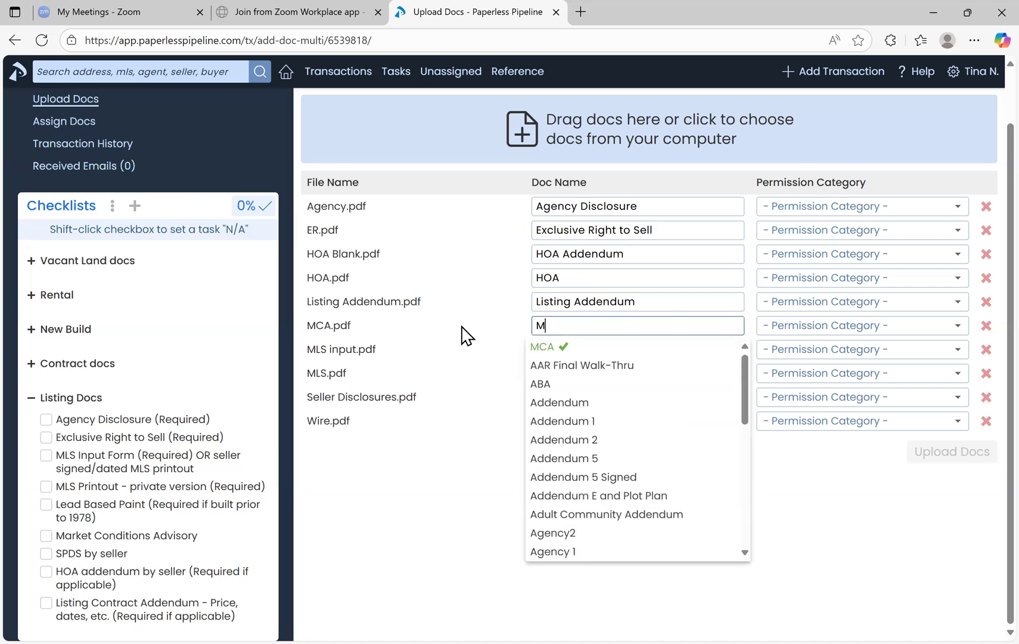
{"action": "type", "text": "ar"}
{"action": "left_click", "coordinate": [602, 346]}
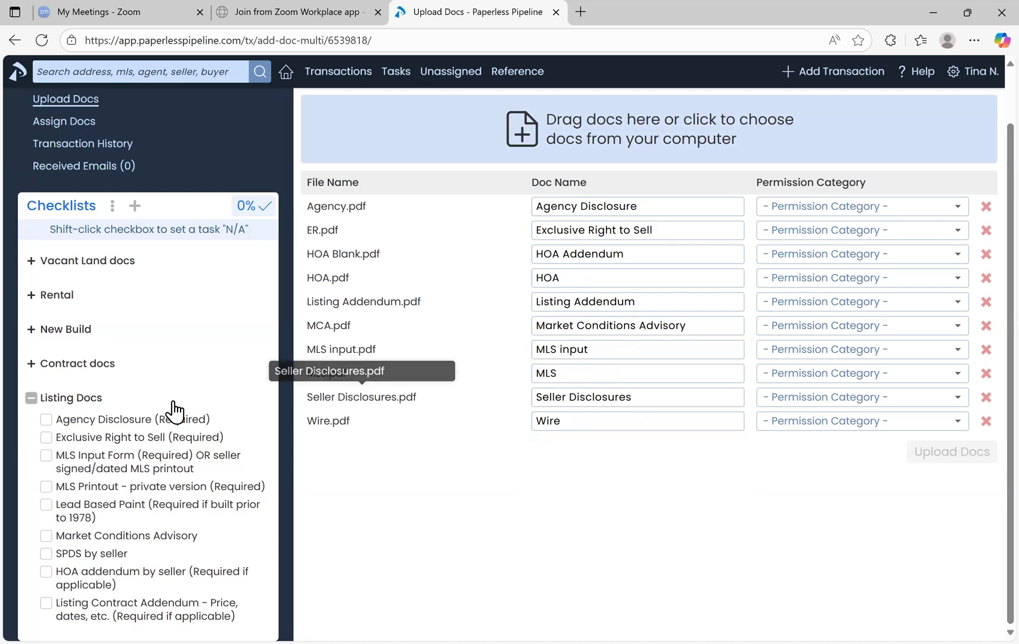
- Assign the Listing permission category to the documents and upload them to the transaction
{"action": "left_click", "coordinate": [778, 216]}
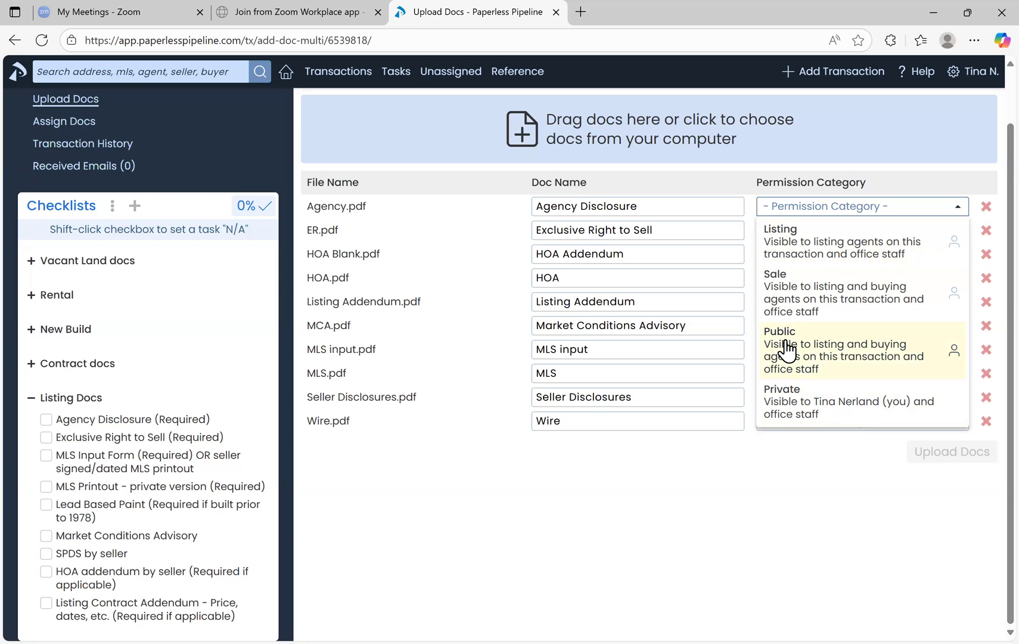
{"action": "left_click", "coordinate": [795, 238]}
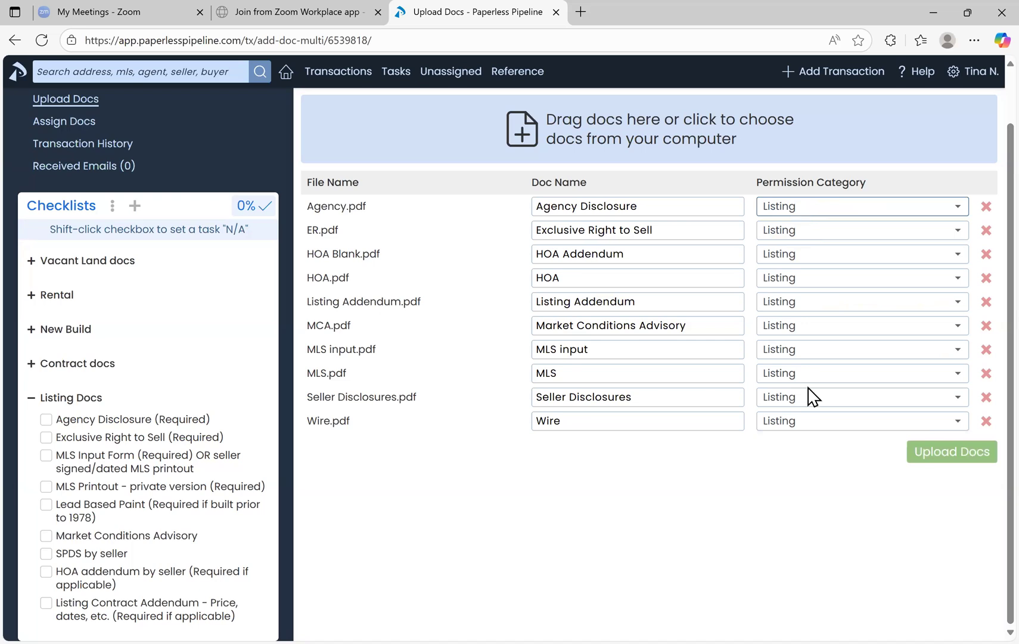
{"action": "left_click", "coordinate": [937, 450]}
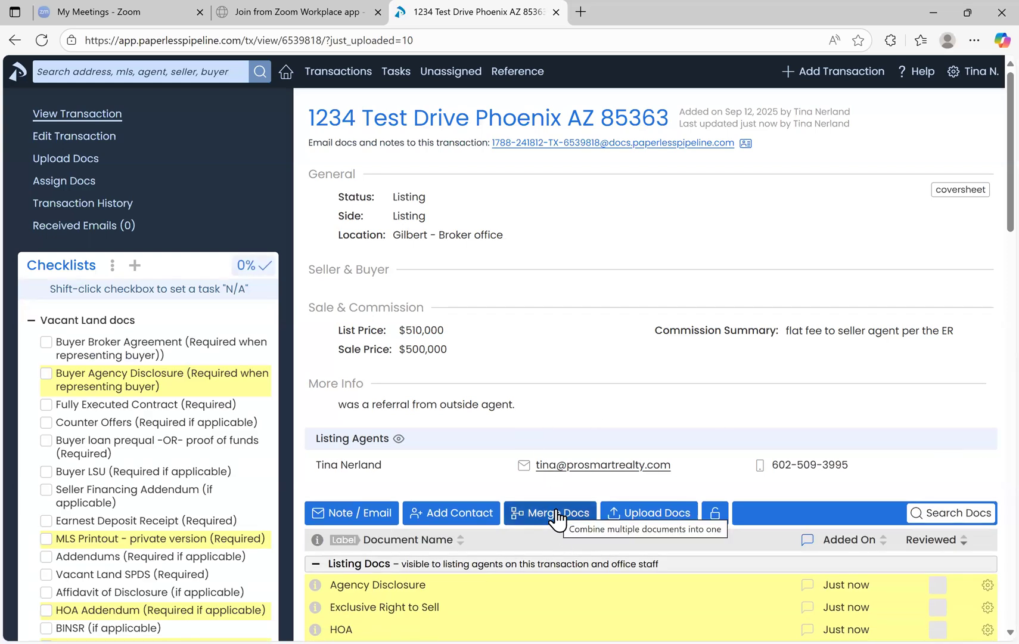
- Start a document merge and name the merged document HOA Addendum
{"action": "left_click", "coordinate": [555, 514]}
{"action": "scroll", "coordinate": [480, 355], "scroll_direction": "down", "scroll_amount": 3}
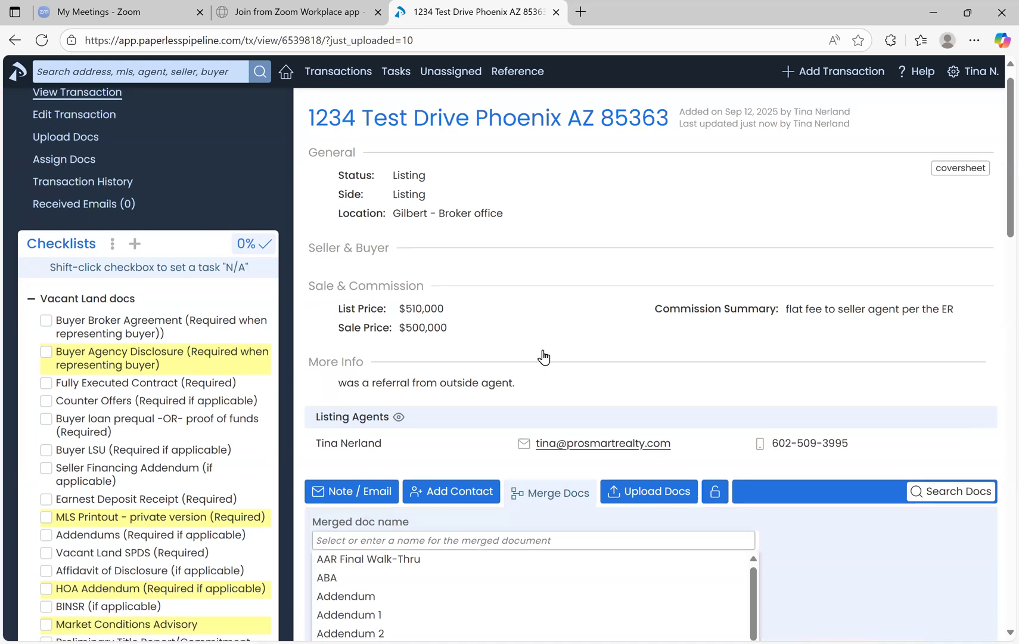
{"action": "left_click", "coordinate": [491, 400]}
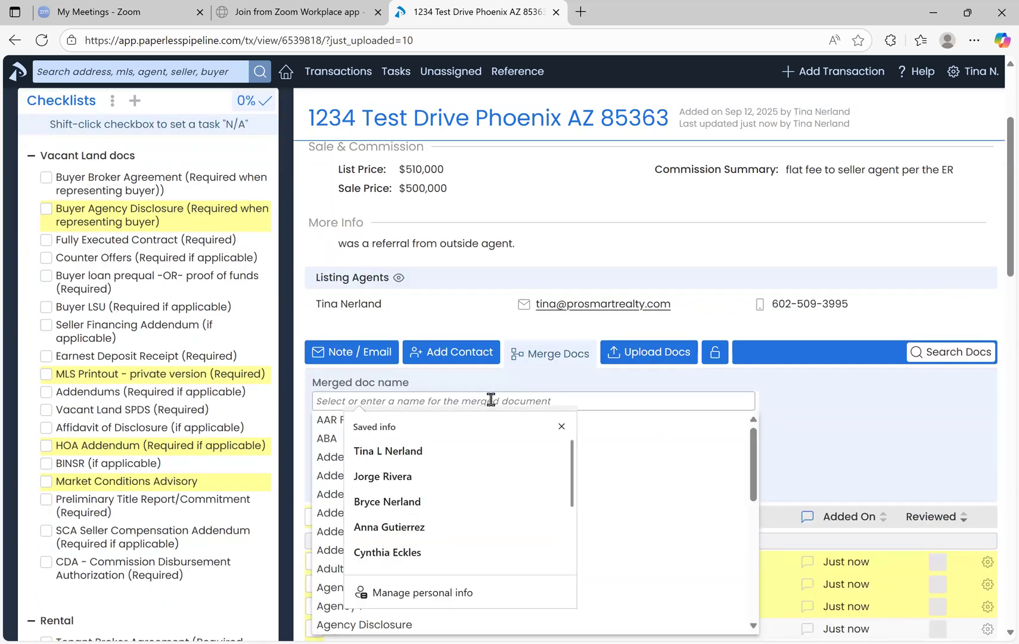
{"action": "type", "text": "HOA "}
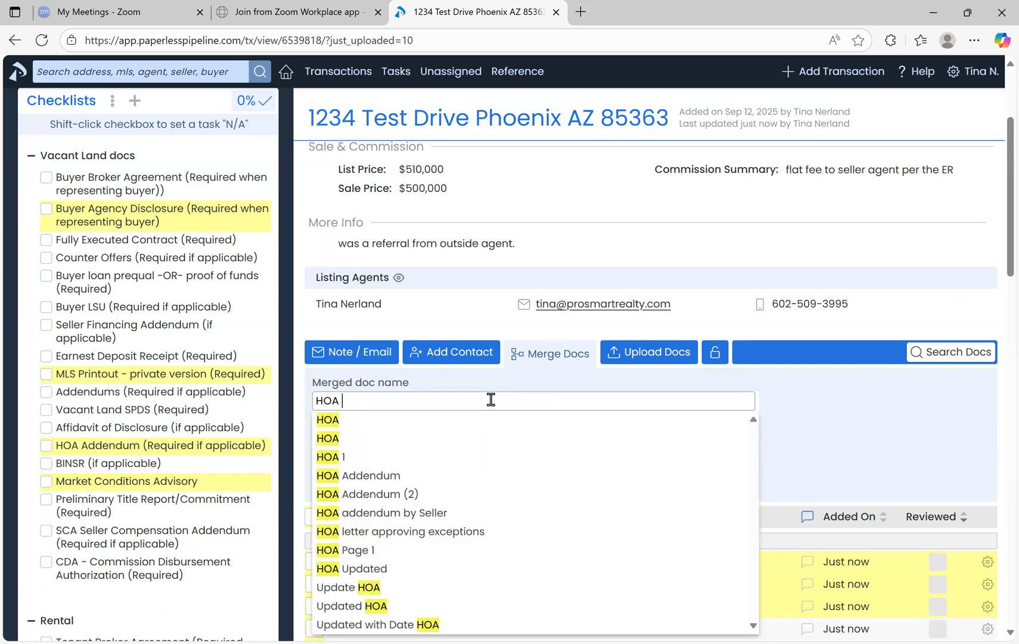
{"action": "type", "text": "Docs Addendum"}
{"action": "left_click", "coordinate": [831, 458]}
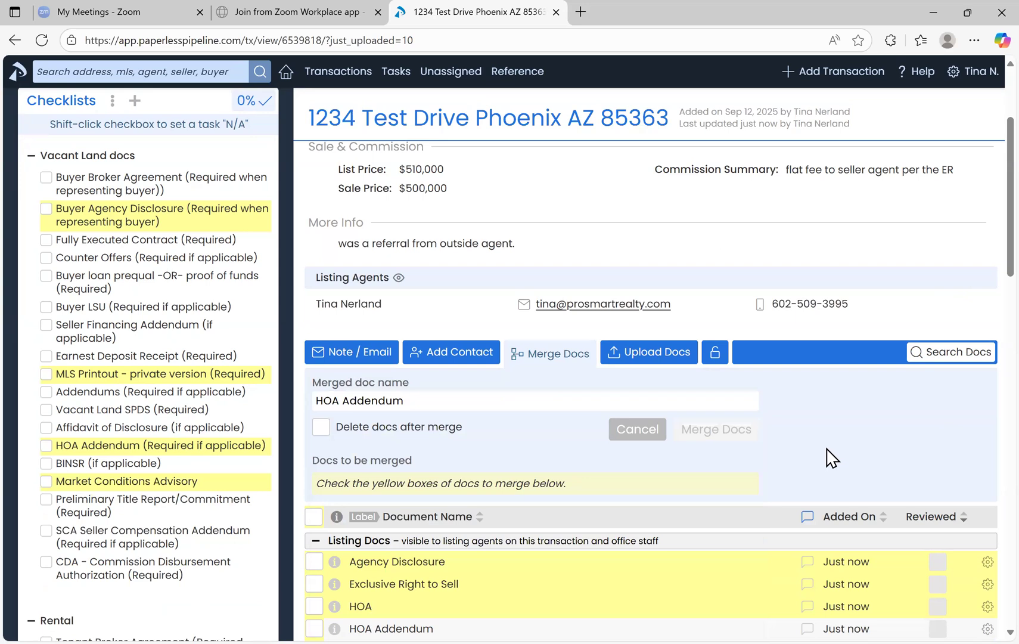
- Select HOA Addendum, Listing Addendum and Market Conditions Advisory for the merge, and move HOA Addendum to the end of the merge order
{"action": "scroll", "coordinate": [406, 483], "scroll_direction": "down", "scroll_amount": 3}
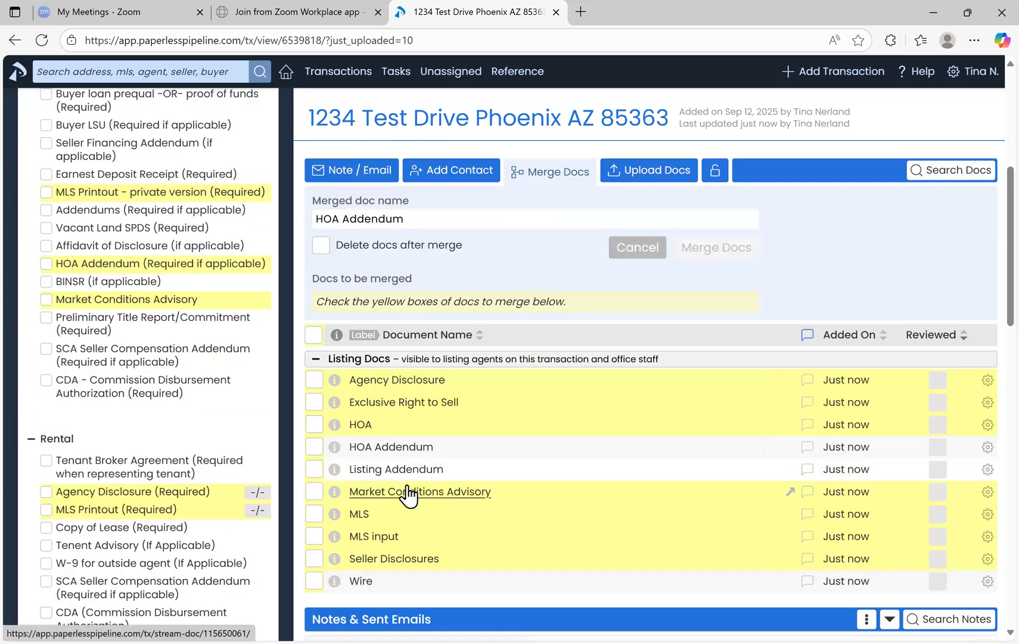
{"action": "left_click", "coordinate": [314, 447]}
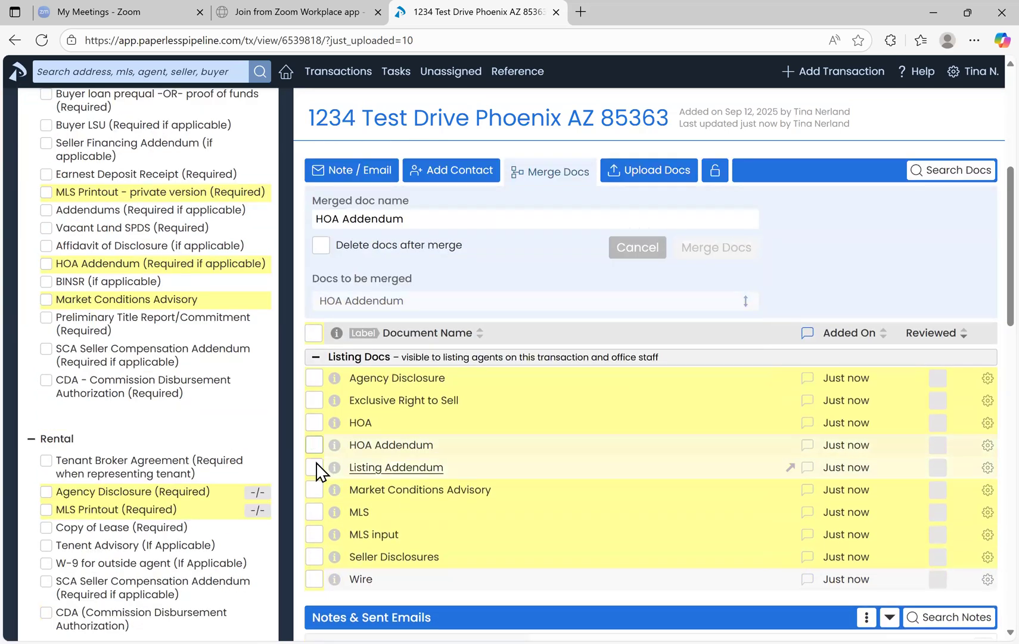
{"action": "left_click", "coordinate": [314, 467]}
{"action": "left_click", "coordinate": [314, 511]}
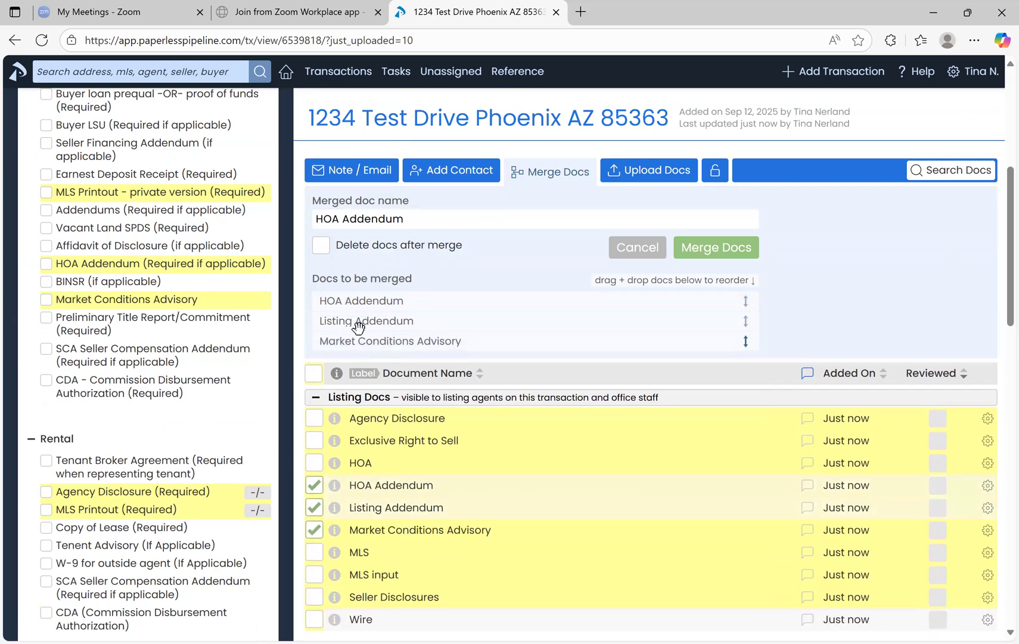
{"action": "right_click", "coordinate": [668, 291]}
{"action": "left_click", "coordinate": [541, 281]}
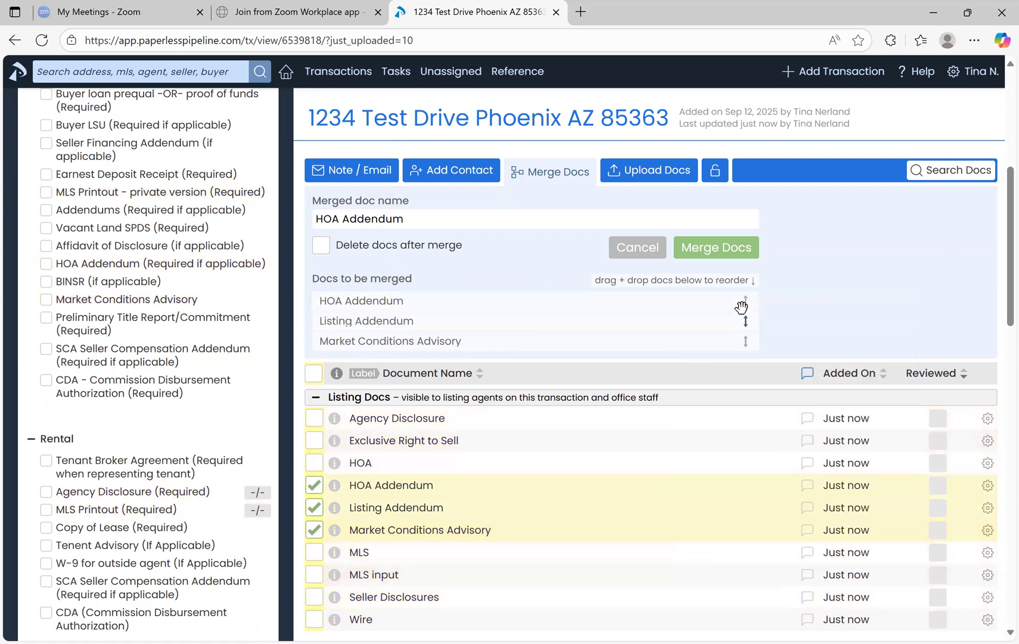
{"action": "left_click_drag", "start_coordinate": [743, 303], "coordinate": [482, 342]}
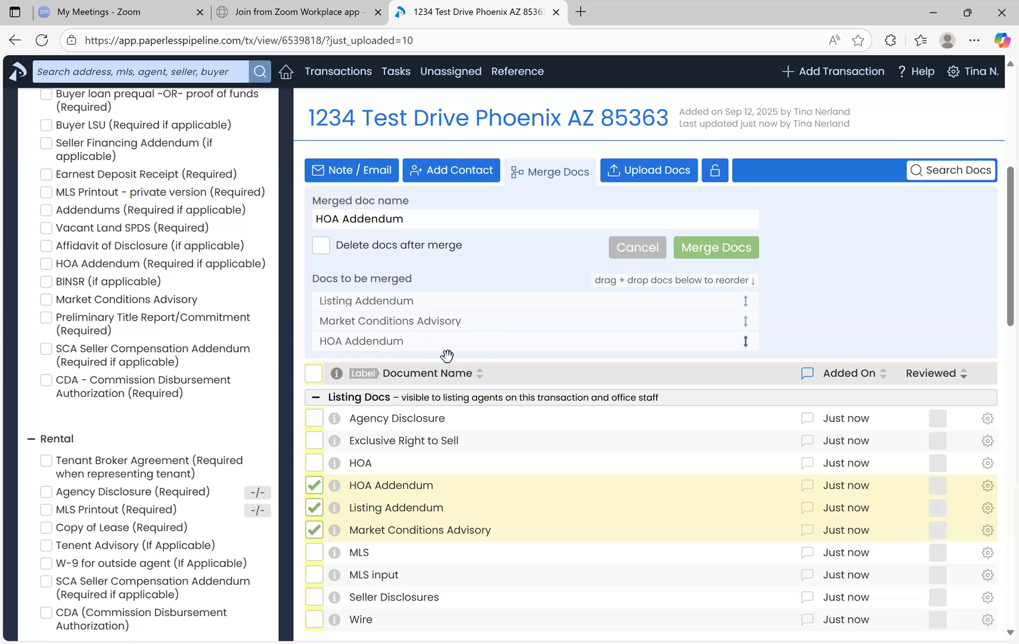
- Set the original documents to be deleted after the merge and try to merge them as HOA Addendum
{"action": "left_click", "coordinate": [321, 248]}
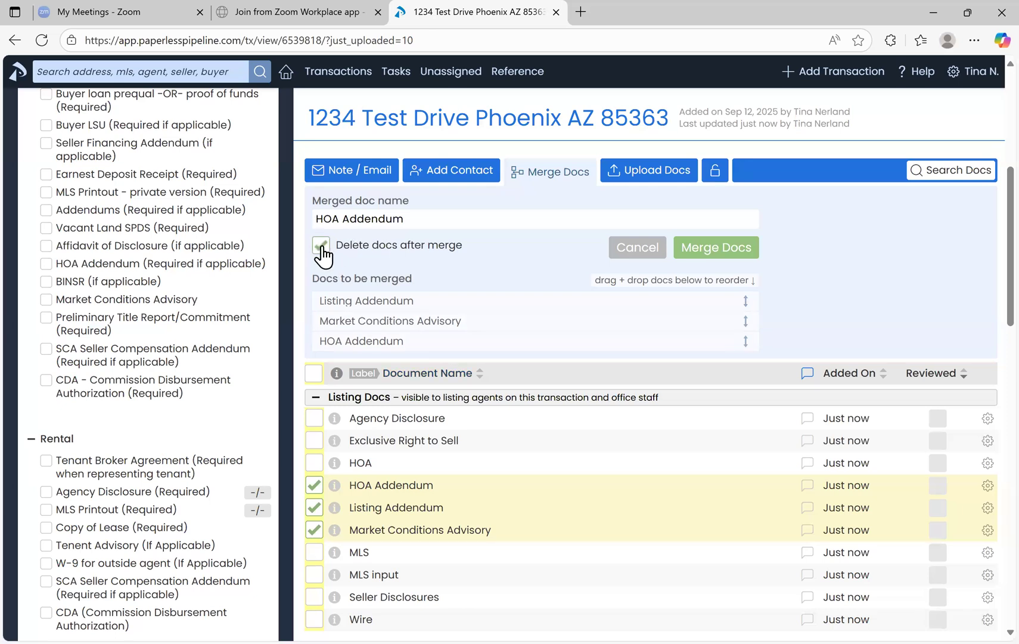
{"action": "left_click", "coordinate": [733, 247]}
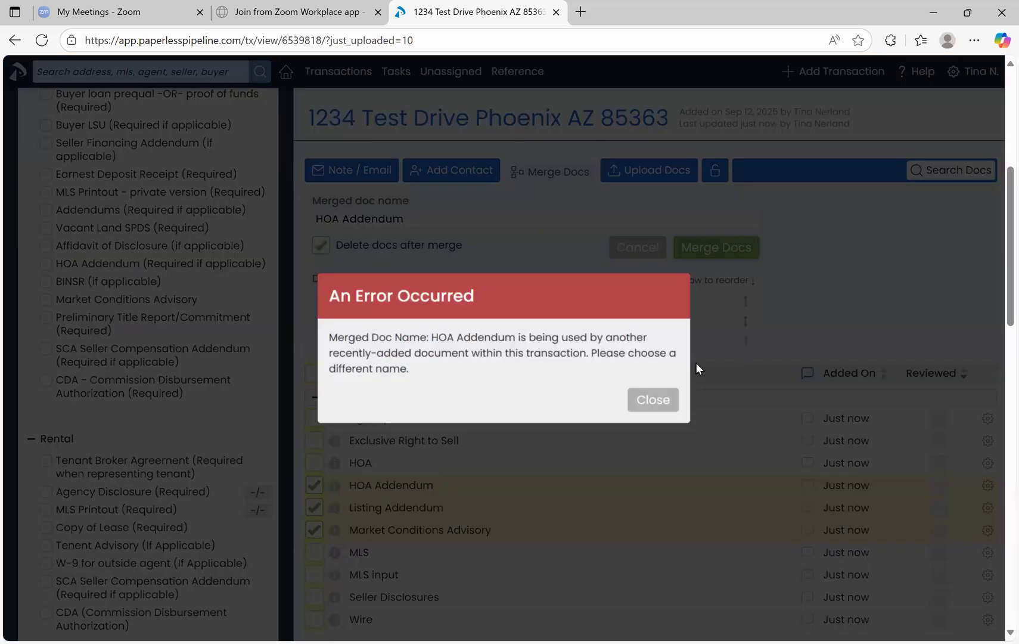
{"action": "left_click", "coordinate": [655, 403]}
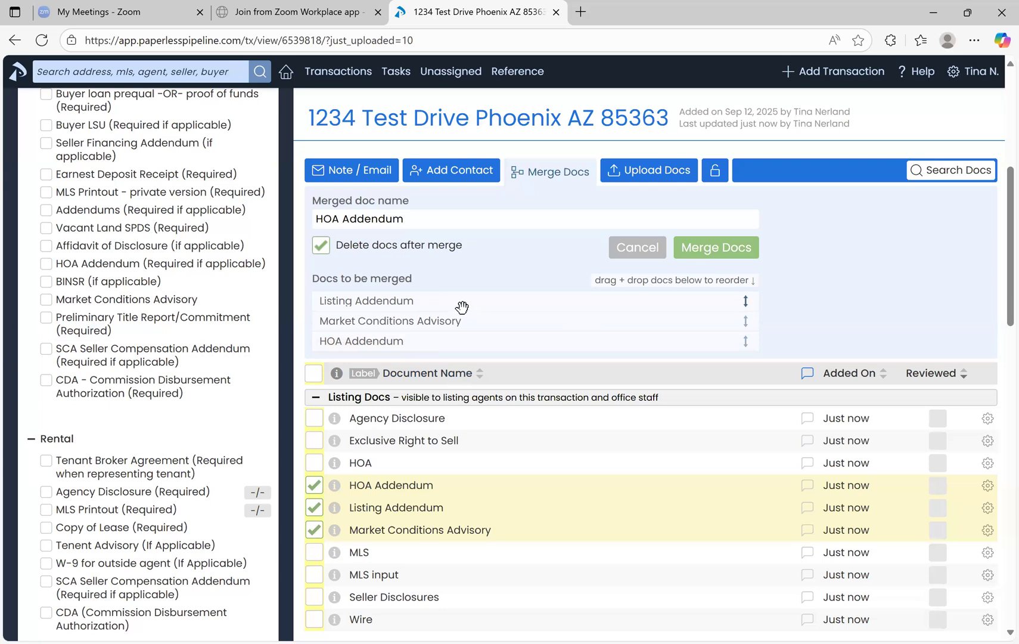
- Change the merged document's name to HOA Addendum Updated and merge the selected documents
{"action": "left_click", "coordinate": [434, 211]}
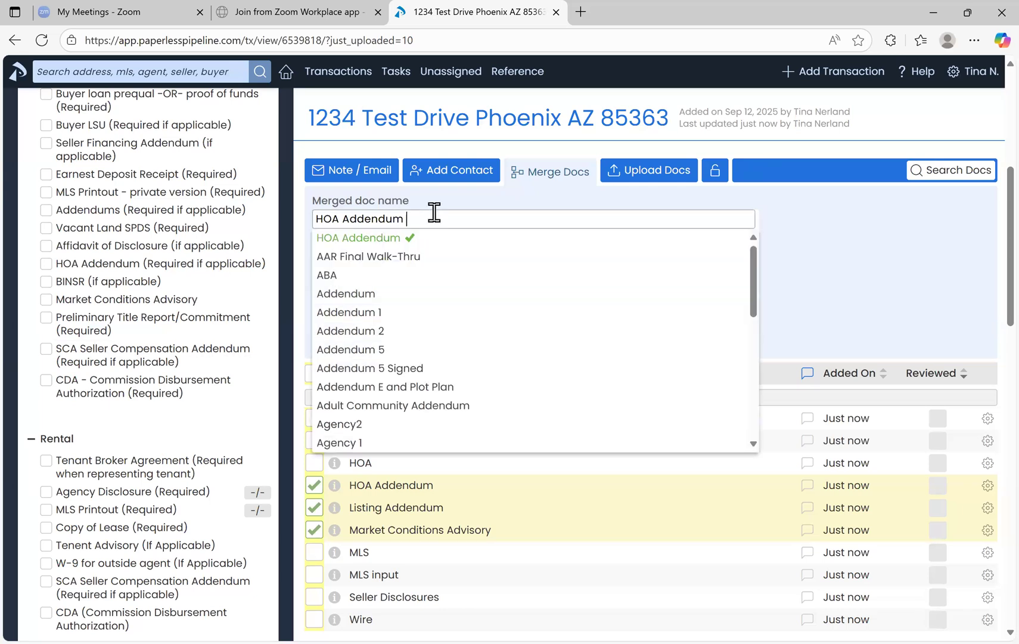
{"action": "type", "text": "Updated"}
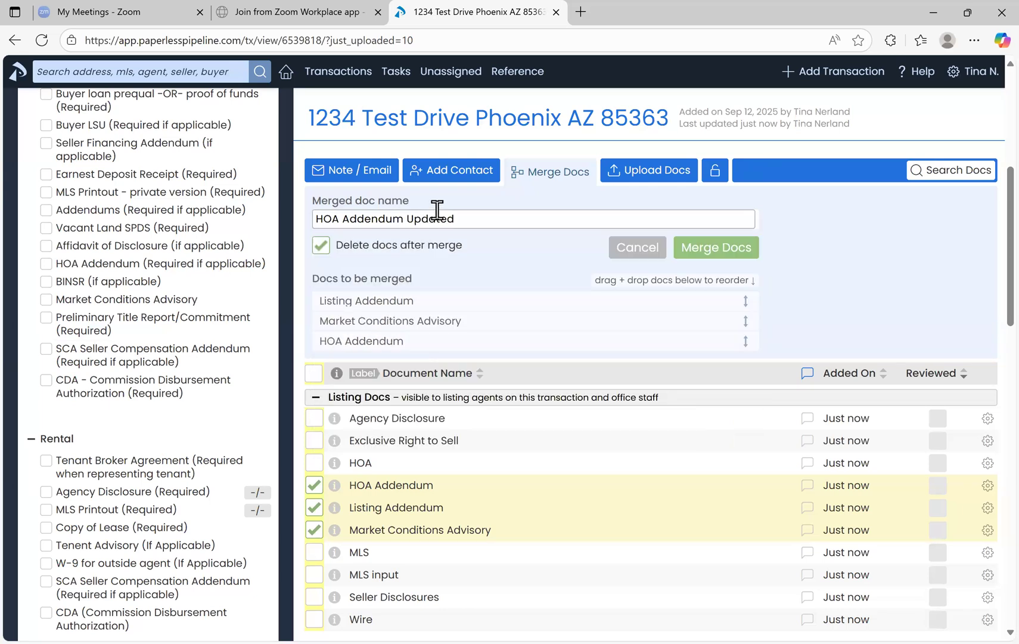
{"action": "left_click", "coordinate": [716, 246]}
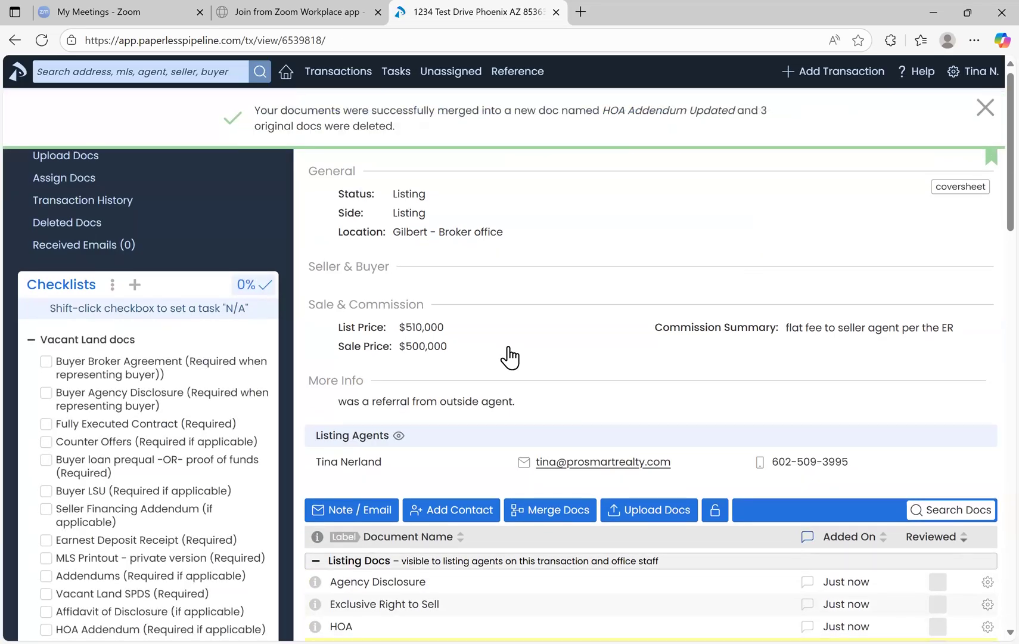
- Preview the merged HOA Addendum Updated document, open its original file, and close the preview
{"action": "scroll", "coordinate": [428, 225], "scroll_direction": "down", "scroll_amount": 7}
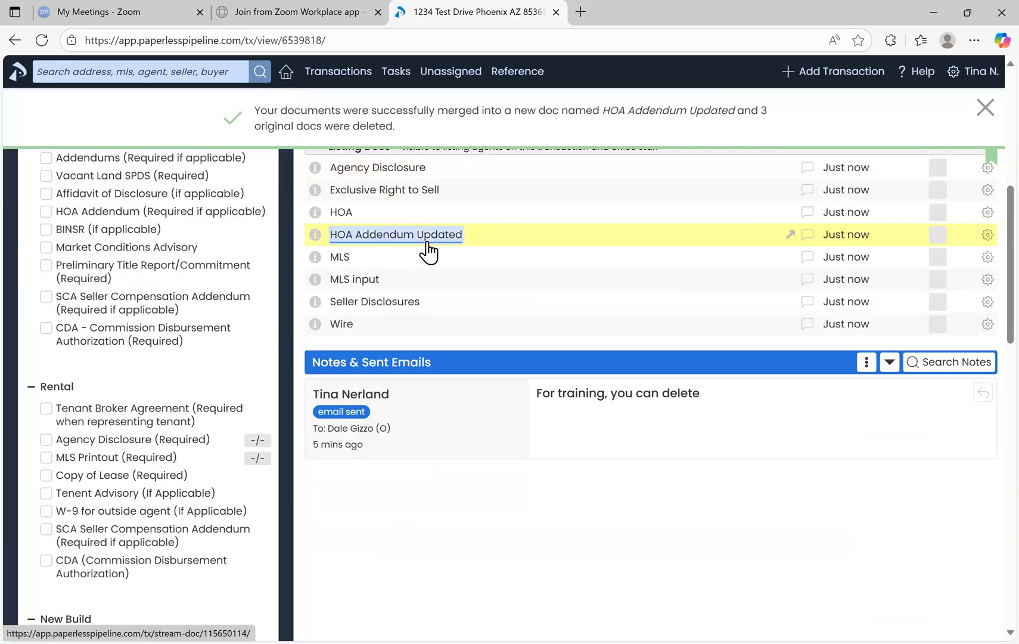
{"action": "left_click", "coordinate": [428, 250]}
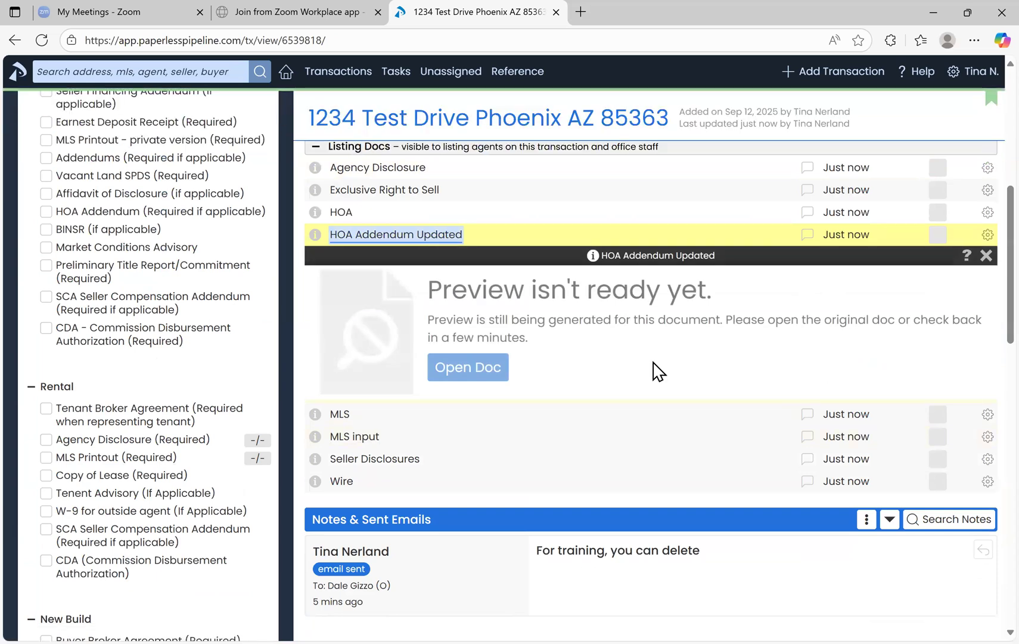
{"action": "left_click", "coordinate": [500, 377]}
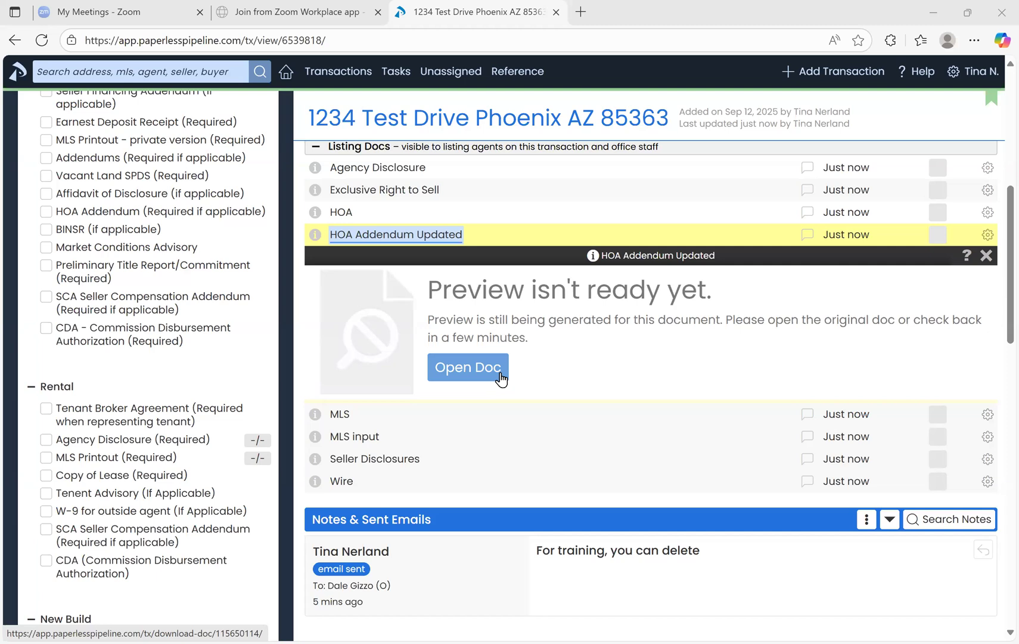
{"action": "left_click", "coordinate": [411, 238]}
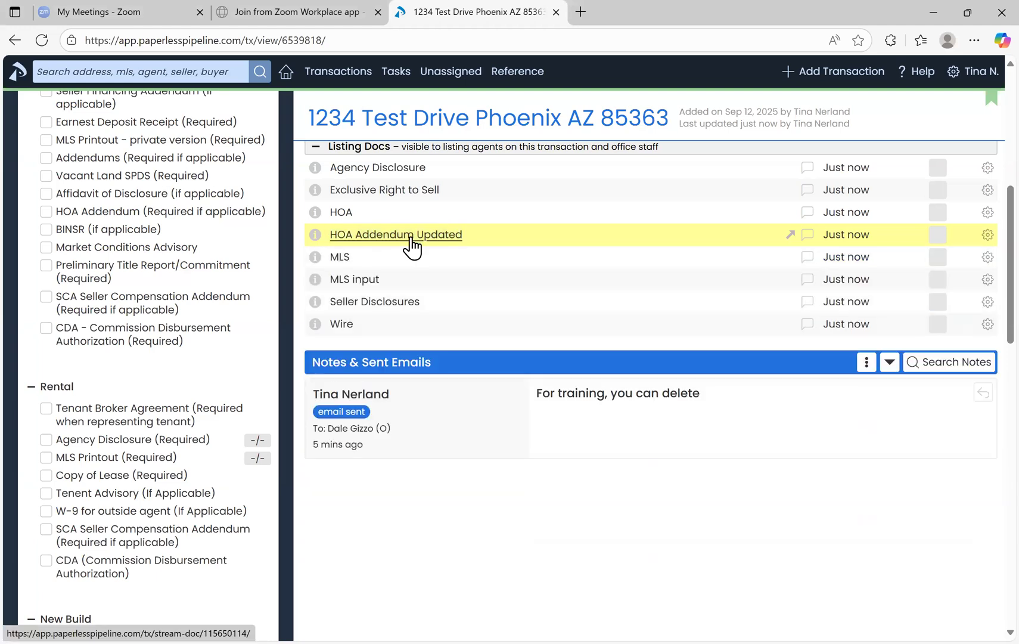
- Open the company's reference documents and links to review the available forms
{"action": "scroll", "coordinate": [411, 244], "scroll_direction": "up", "scroll_amount": 7}
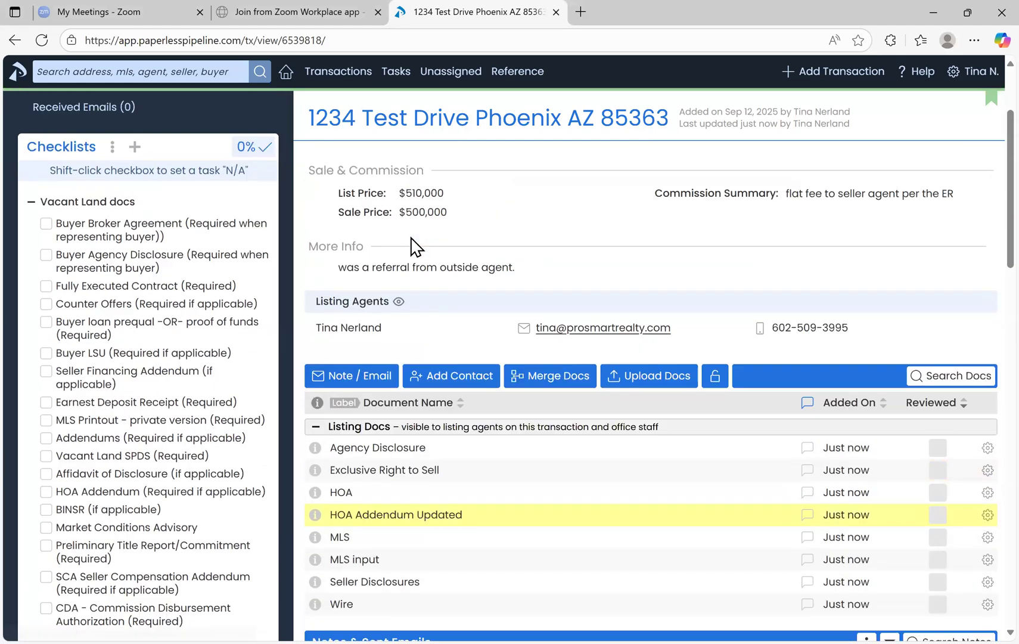
{"action": "scroll", "coordinate": [416, 244], "scroll_direction": "up", "scroll_amount": 1}
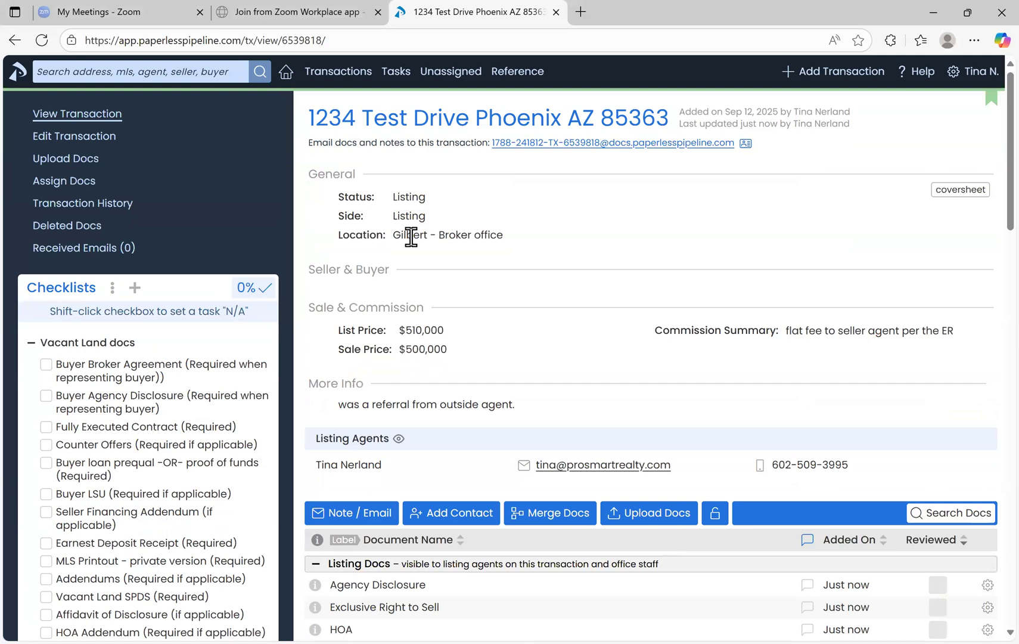
{"action": "left_click", "coordinate": [515, 72]}
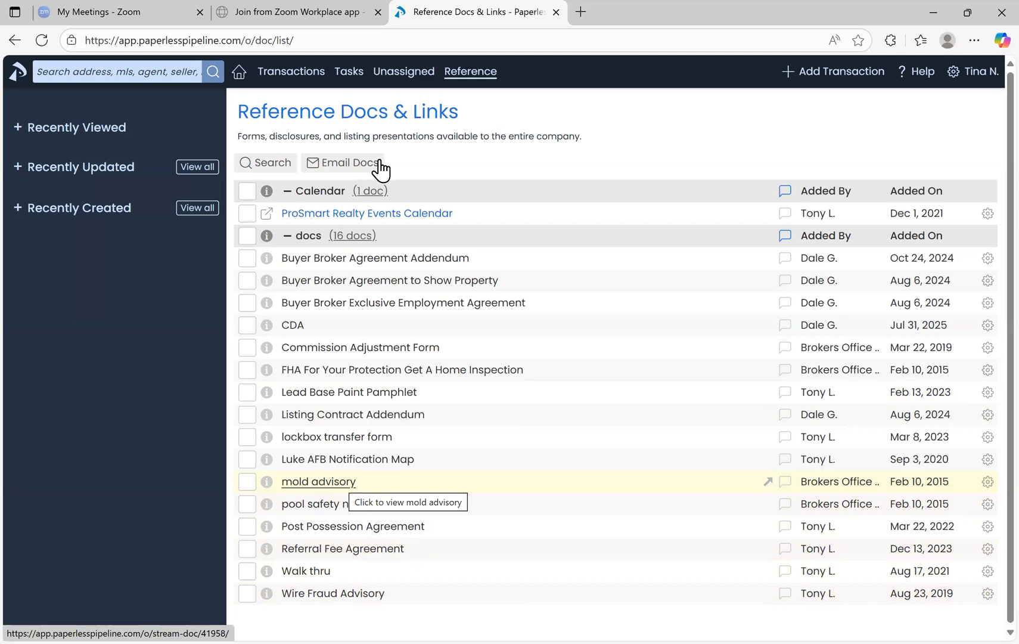
- Open the transactions list and review the listing and pending files with their checklist completion
{"action": "left_click", "coordinate": [290, 75]}
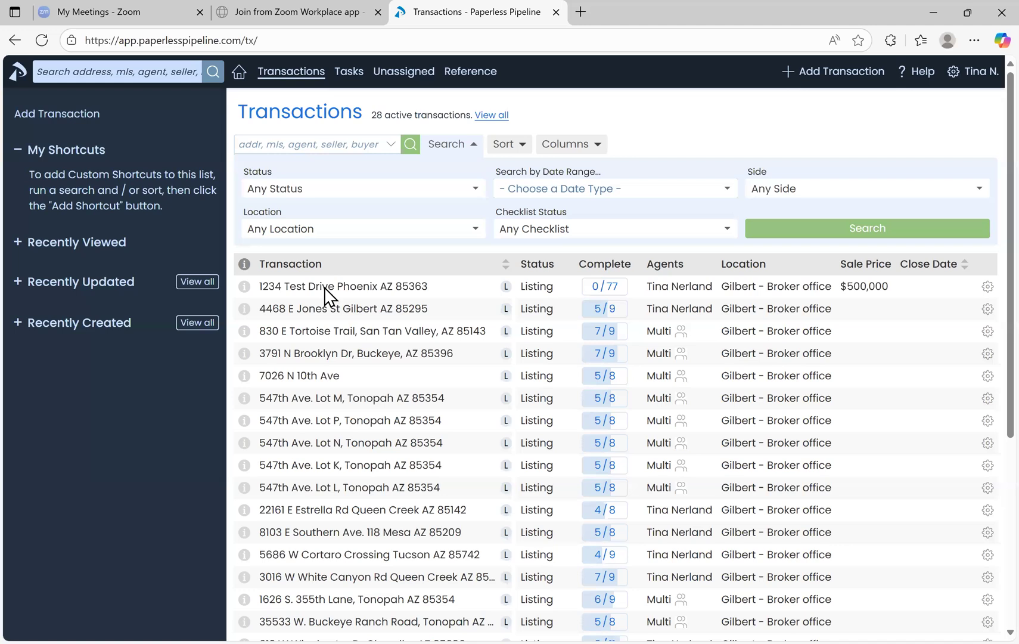
{"action": "scroll", "coordinate": [326, 293], "scroll_direction": "down", "scroll_amount": 5}
{"action": "scroll", "coordinate": [326, 296], "scroll_direction": "up", "scroll_amount": 4}
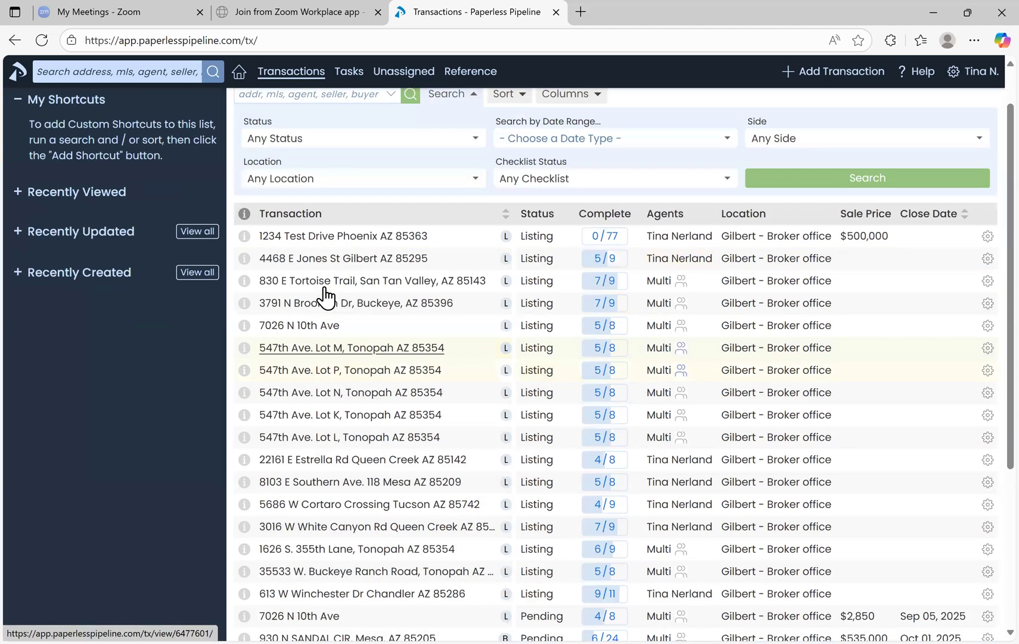
{"action": "scroll", "coordinate": [334, 178], "scroll_direction": "down", "scroll_amount": 1}
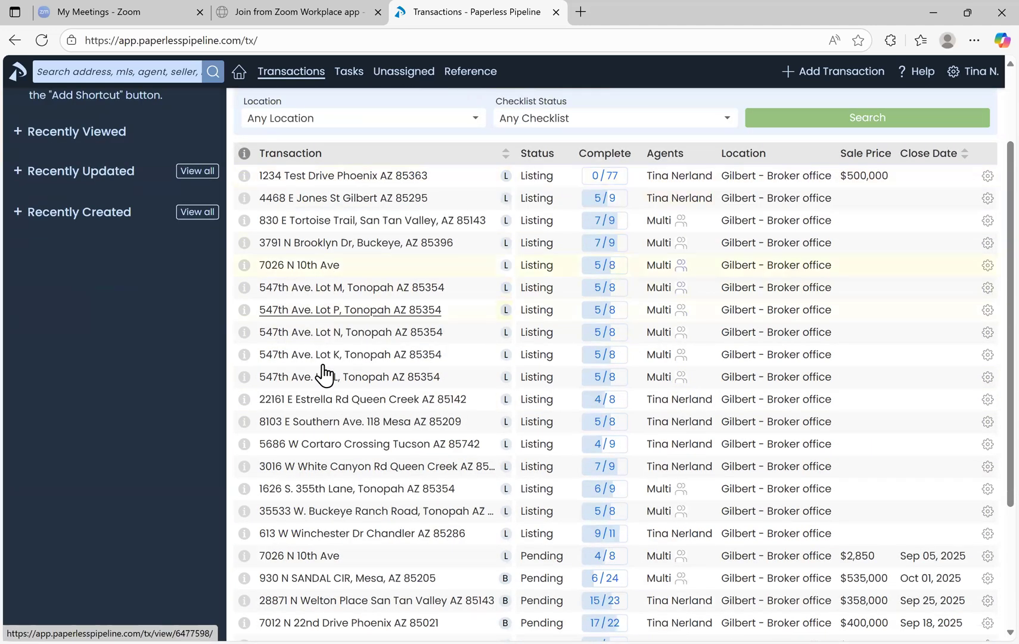
{"action": "scroll", "coordinate": [325, 477], "scroll_direction": "down", "scroll_amount": 2}
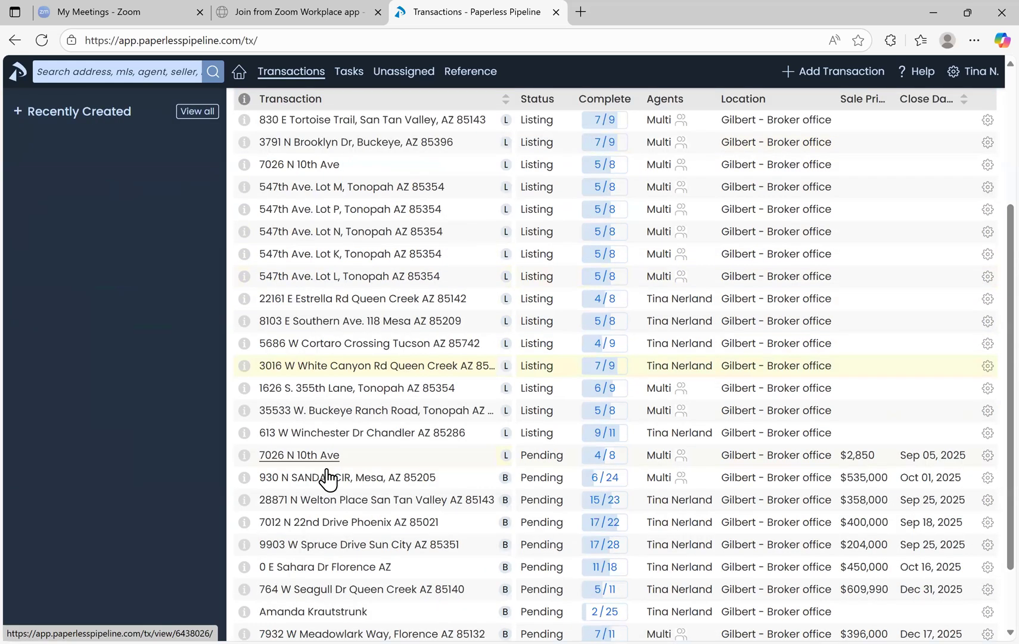
{"action": "scroll", "coordinate": [327, 476], "scroll_direction": "up", "scroll_amount": 2}
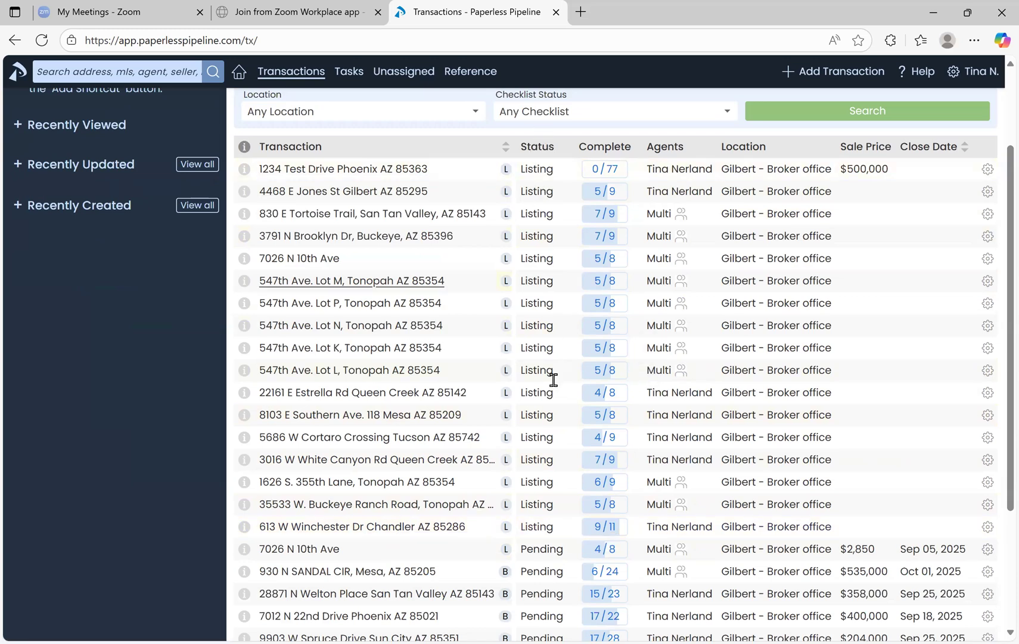
{"action": "scroll", "coordinate": [554, 422], "scroll_direction": "down", "scroll_amount": 3}
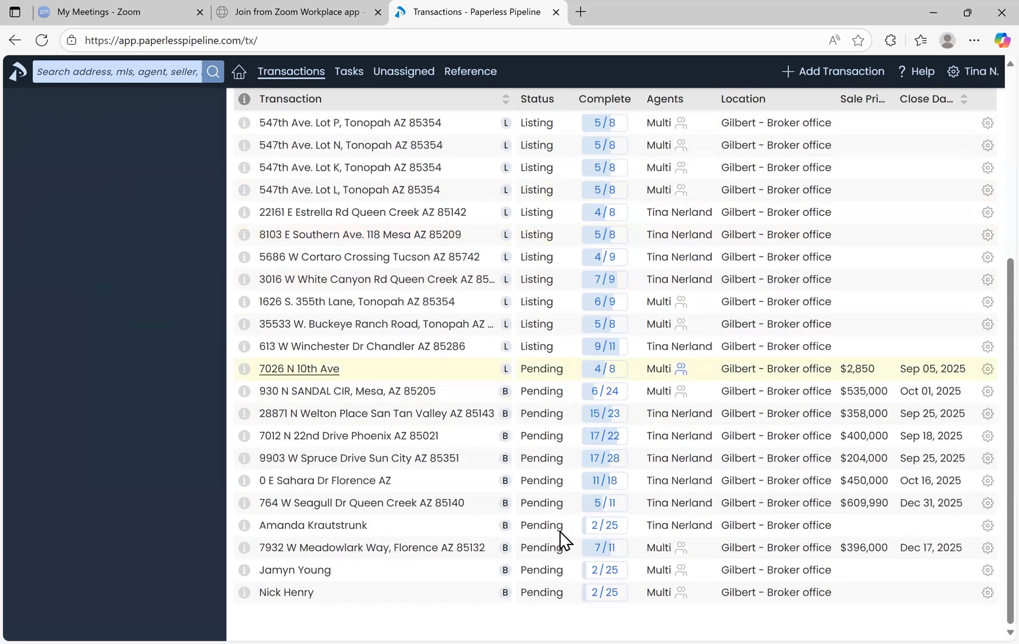
{"action": "scroll", "coordinate": [678, 266], "scroll_direction": "up", "scroll_amount": 5}
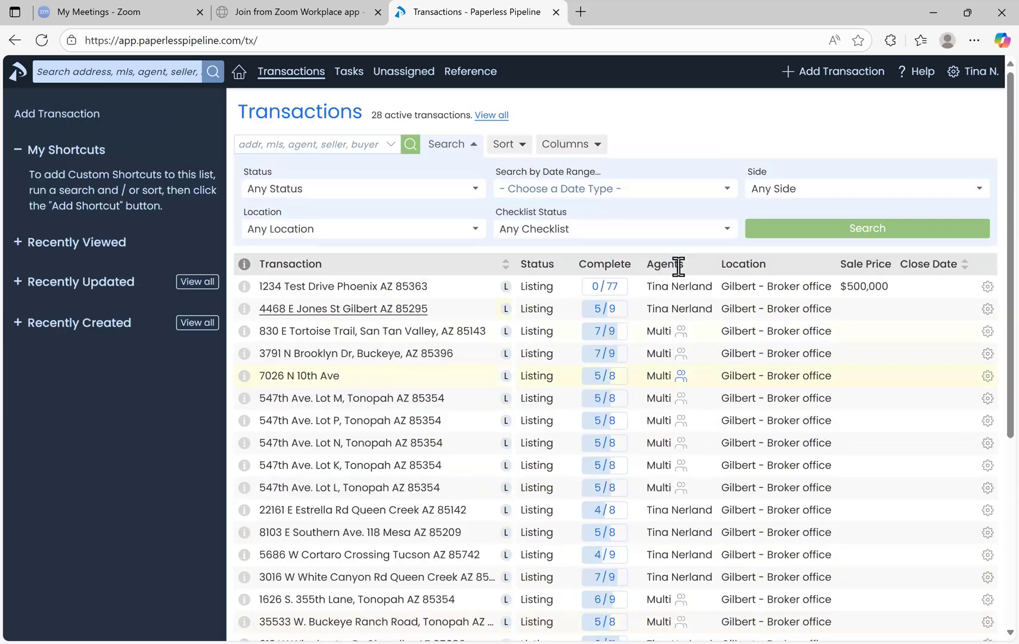
- Examine the agents assigned to the multi-agent transactions, along with the list's sale prices and close dates
{"action": "mouse_move", "coordinate": [687, 474]}
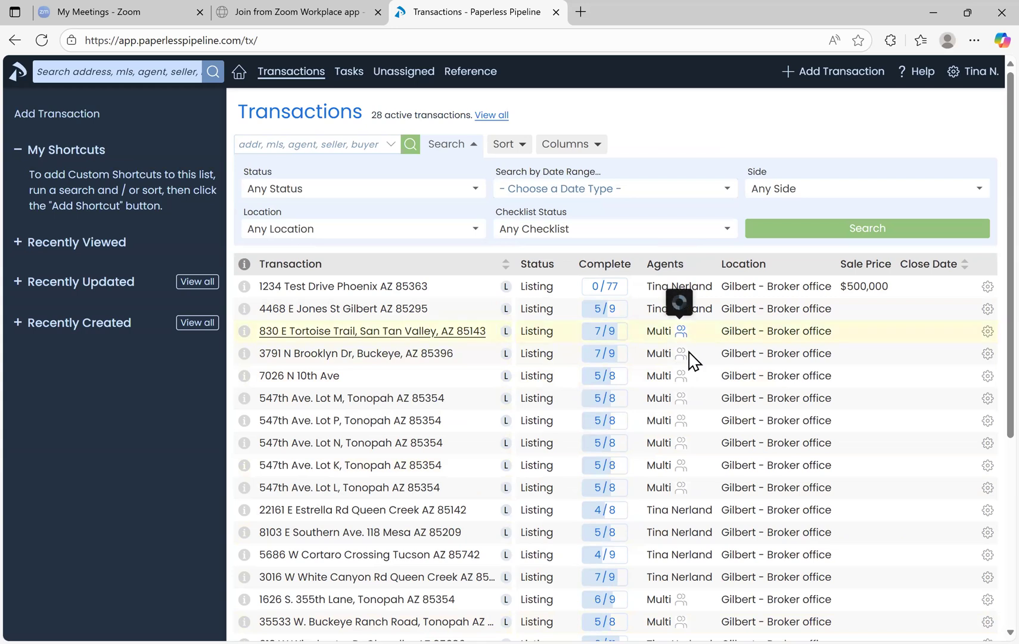
{"action": "scroll", "coordinate": [693, 360], "scroll_direction": "down", "scroll_amount": 1}
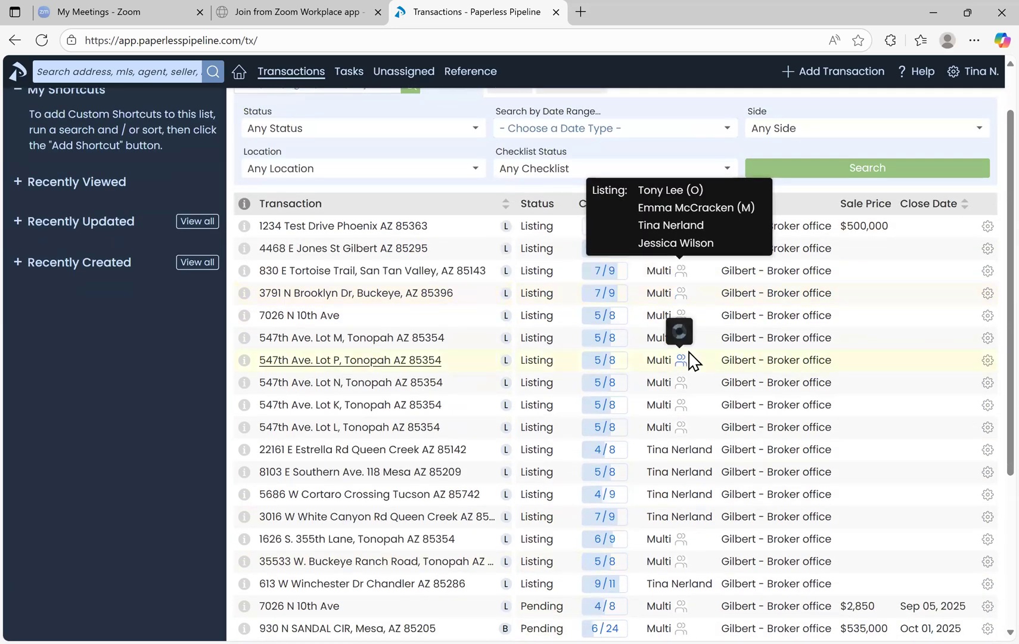
{"action": "scroll", "coordinate": [694, 360], "scroll_direction": "down", "scroll_amount": 2}
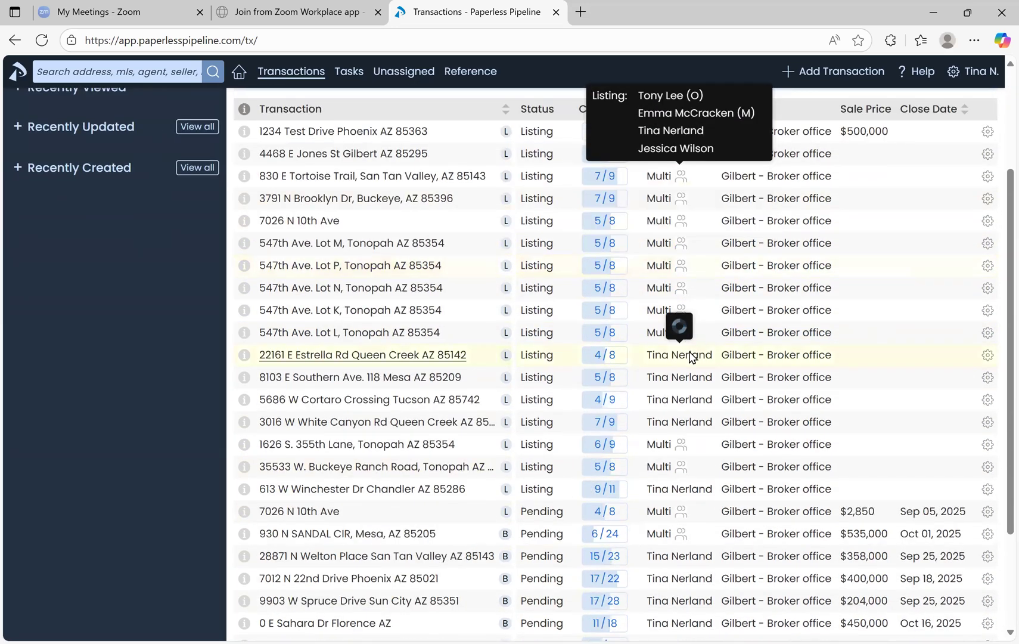
{"action": "scroll", "coordinate": [691, 356], "scroll_direction": "down", "scroll_amount": 1}
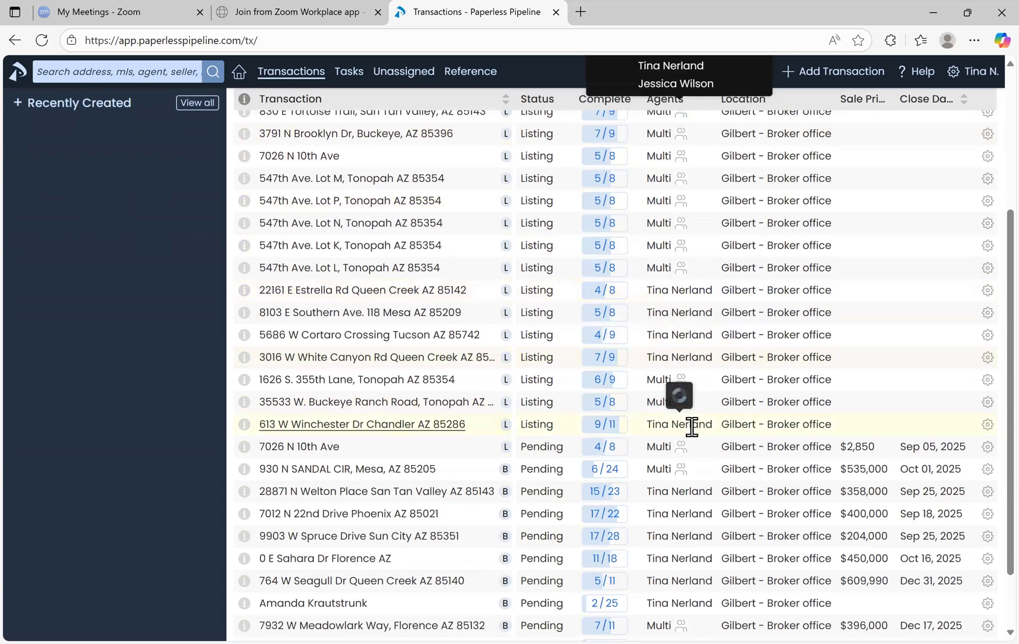
{"action": "scroll", "coordinate": [686, 435], "scroll_direction": "up", "scroll_amount": 2}
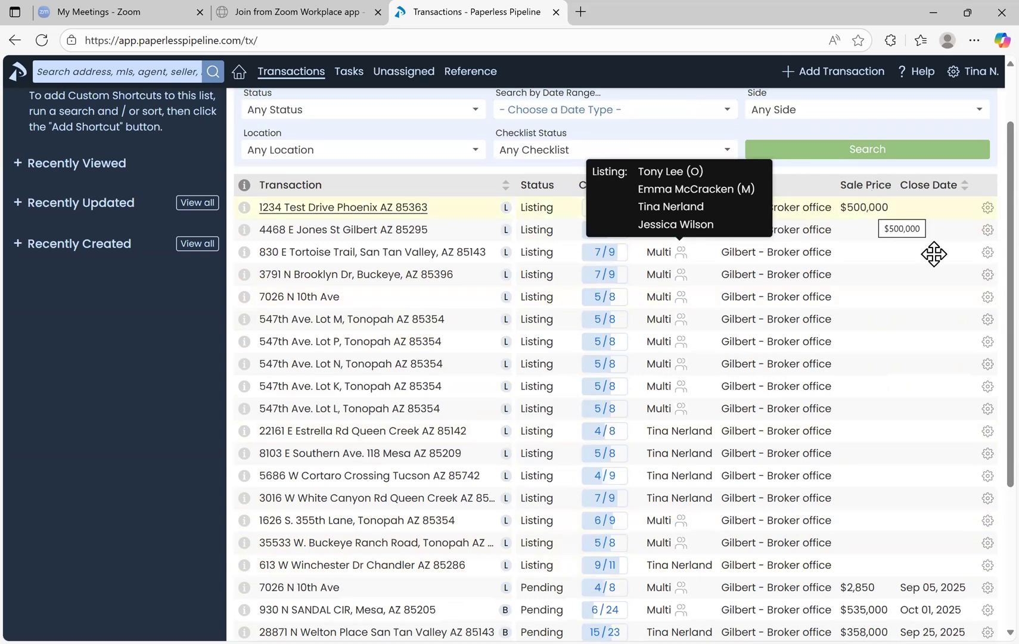
{"action": "scroll", "coordinate": [929, 533], "scroll_direction": "down", "scroll_amount": 2}
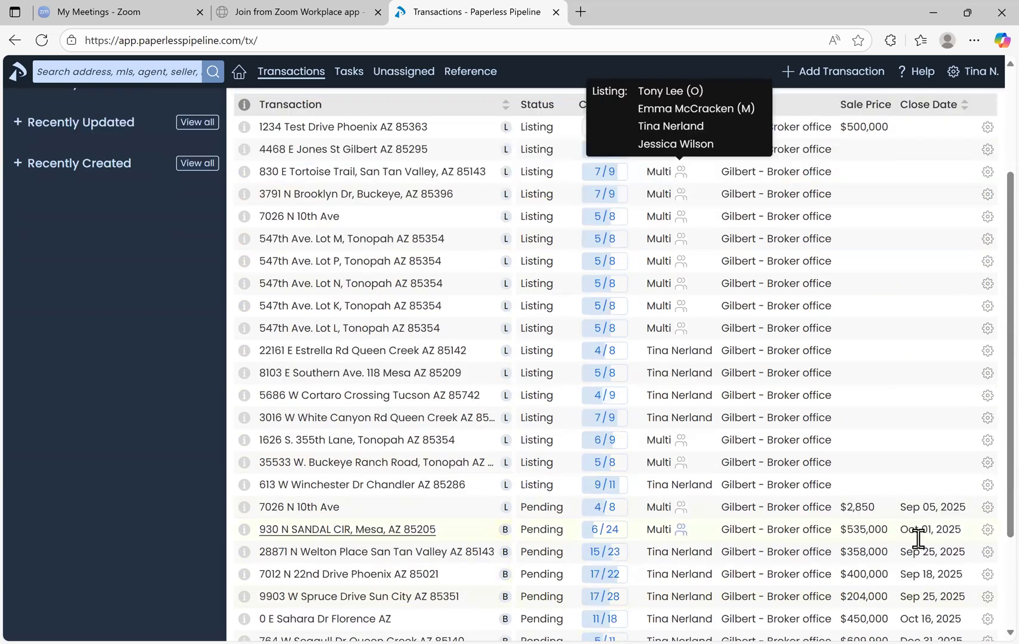
- Review the pending files at the end of the transactions list and examine the incomplete checklist tasks of the listed transactions
{"action": "scroll", "coordinate": [921, 539], "scroll_direction": "down", "scroll_amount": 2}
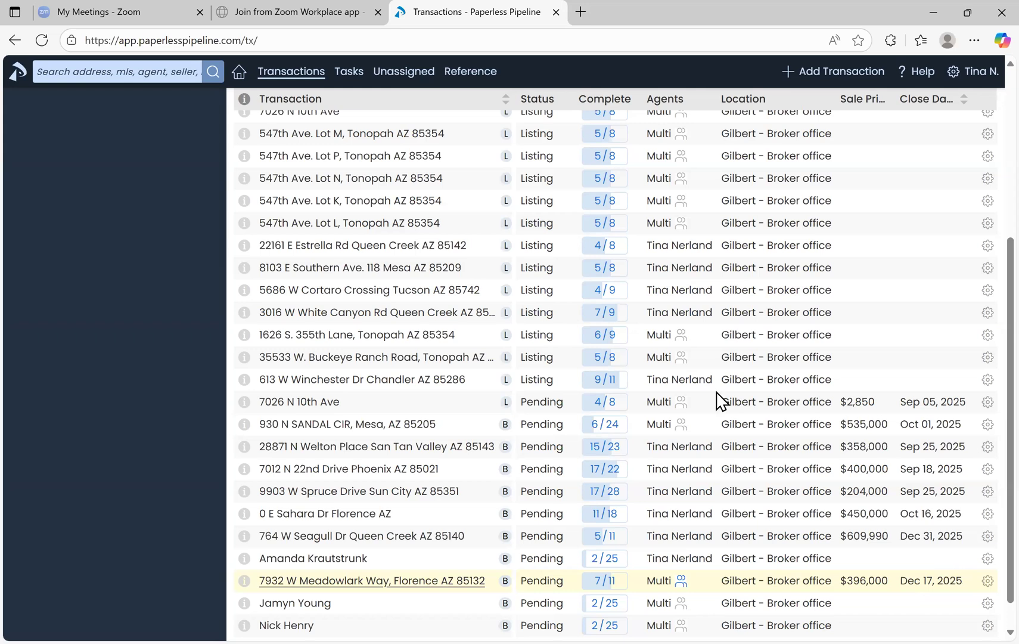
{"action": "scroll", "coordinate": [692, 382], "scroll_direction": "up", "scroll_amount": 3}
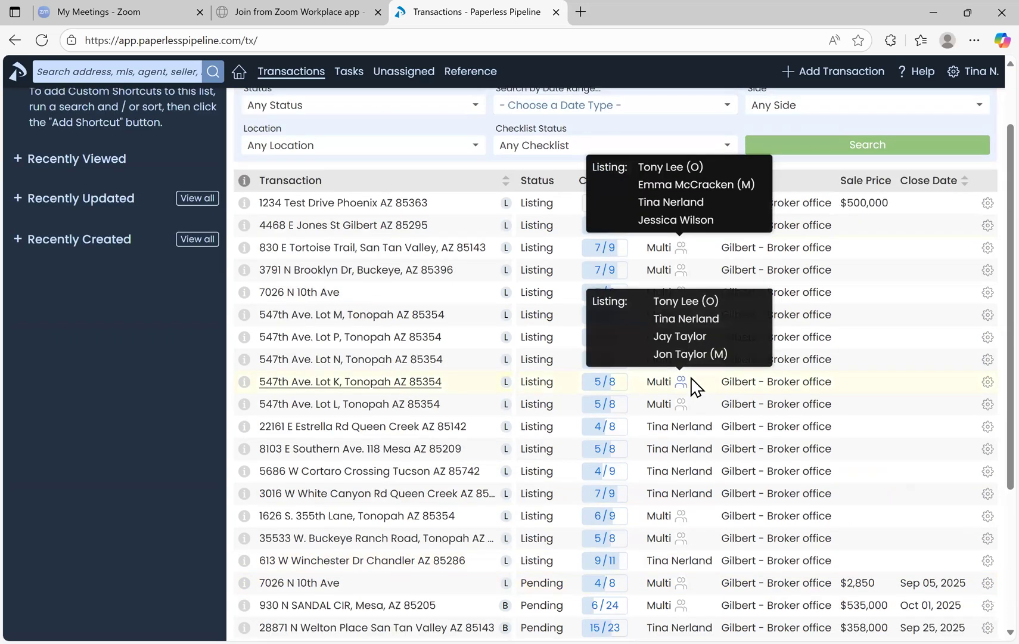
{"action": "scroll", "coordinate": [696, 387], "scroll_direction": "up", "scroll_amount": 2}
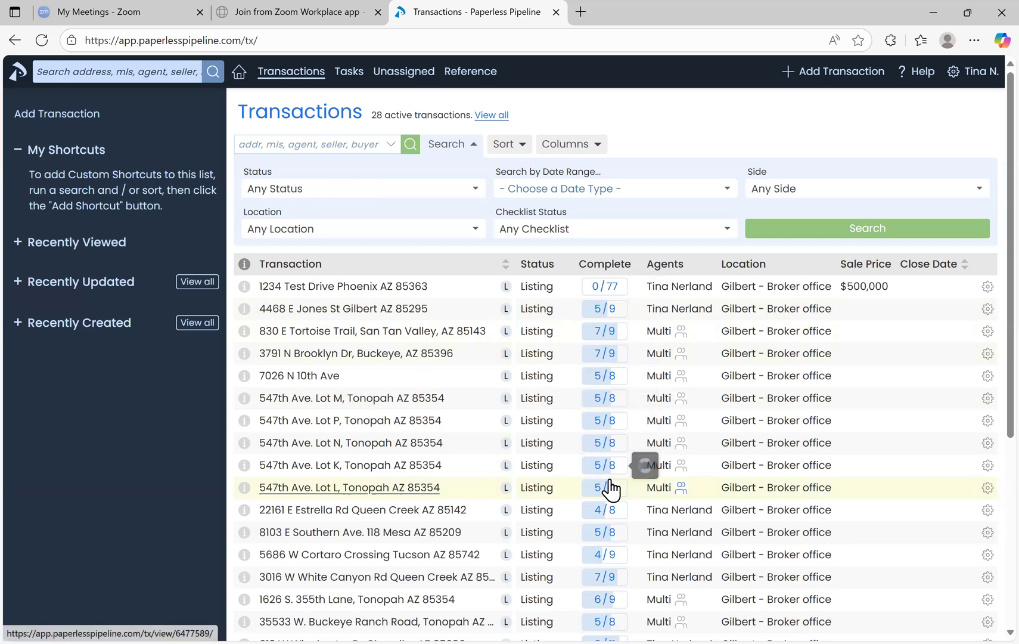
{"action": "scroll", "coordinate": [611, 486], "scroll_direction": "down", "scroll_amount": 5}
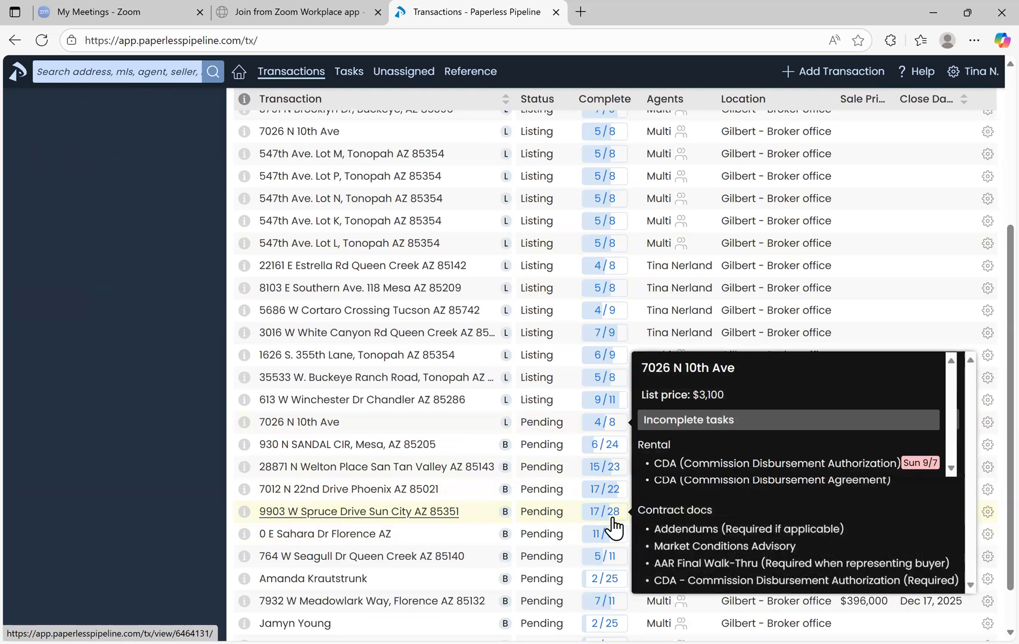
{"action": "scroll", "coordinate": [612, 525], "scroll_direction": "down", "scroll_amount": 1}
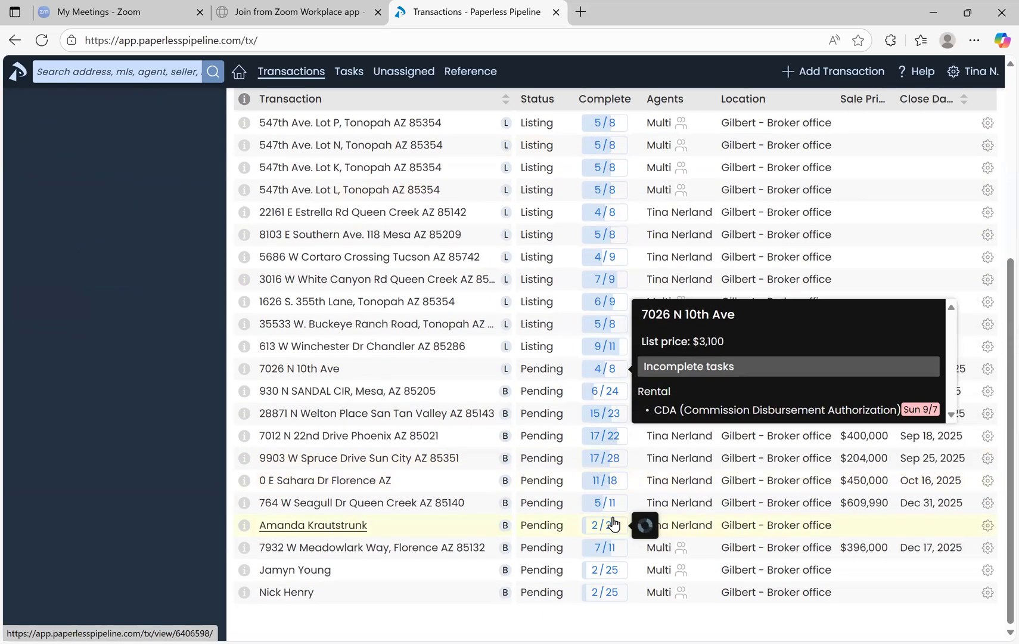
{"action": "scroll", "coordinate": [614, 527], "scroll_direction": "up", "scroll_amount": 5}
{"action": "scroll", "coordinate": [614, 527], "scroll_direction": "down", "scroll_amount": 1}
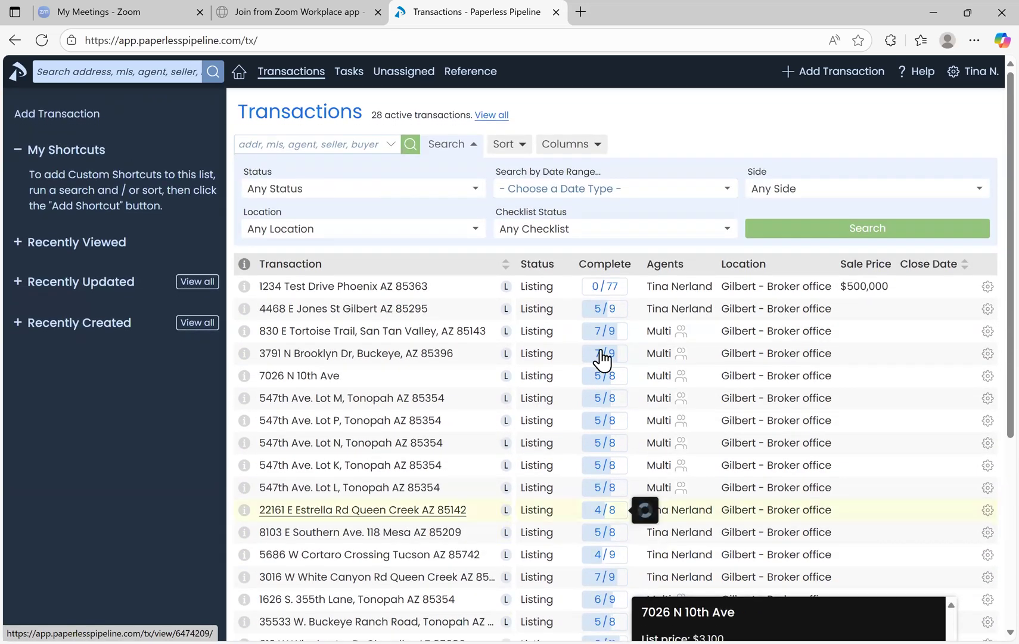